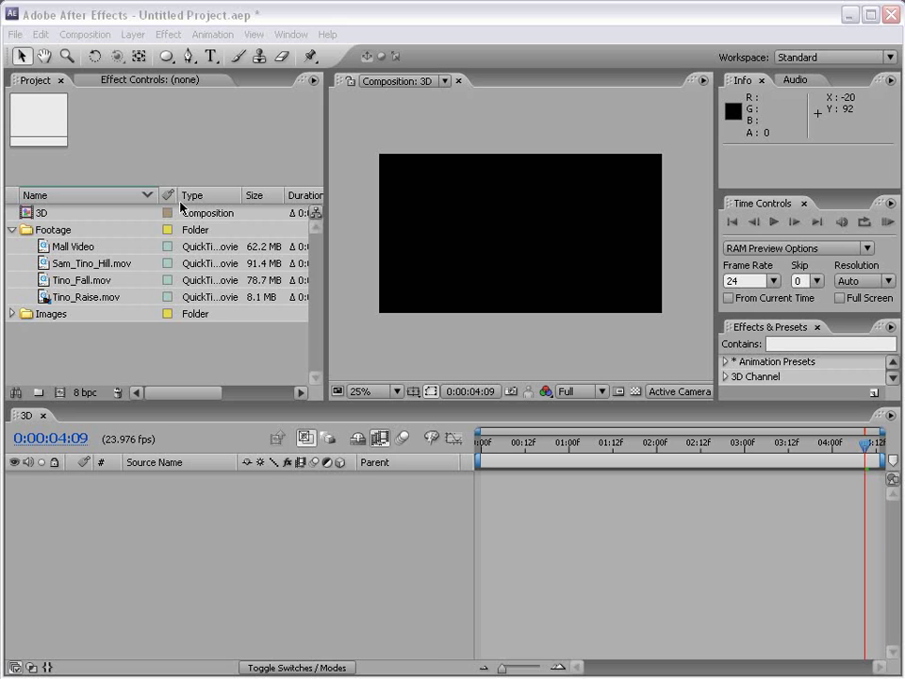
Drag the Project/Composition divider left so the Composition viewer gets wider
left_click_drag(328, 328, 265, 337)
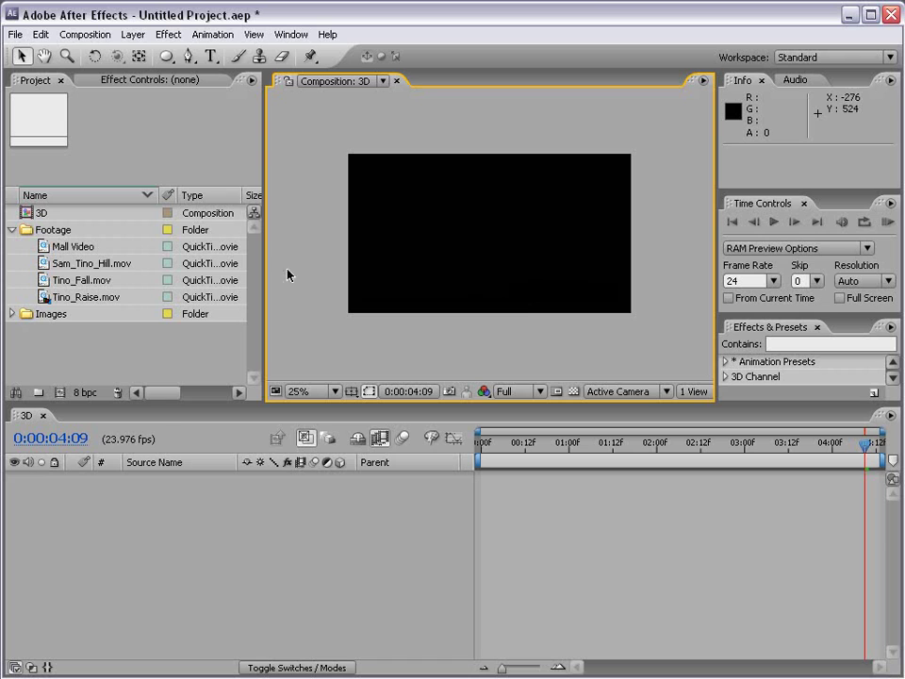
Add Tino_Raise, Tino_Fall, Sam_Tino_Hill and Mall Video clips to the 3D comp as layers
left_click(57, 247)
left_click(68, 264)
left_click(71, 280)
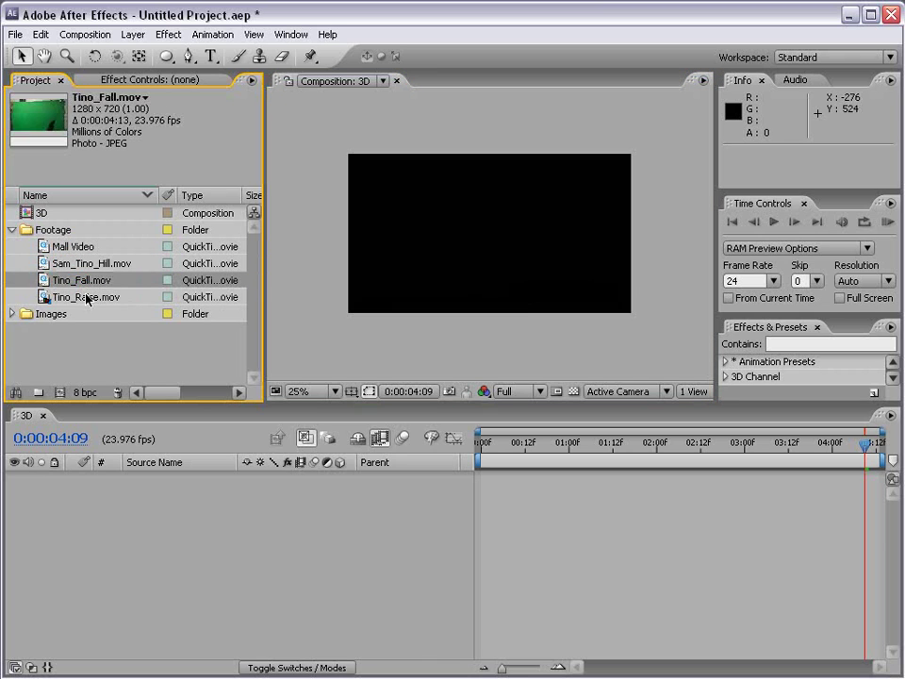
left_click(76, 297)
left_click_drag(81, 299, 122, 494)
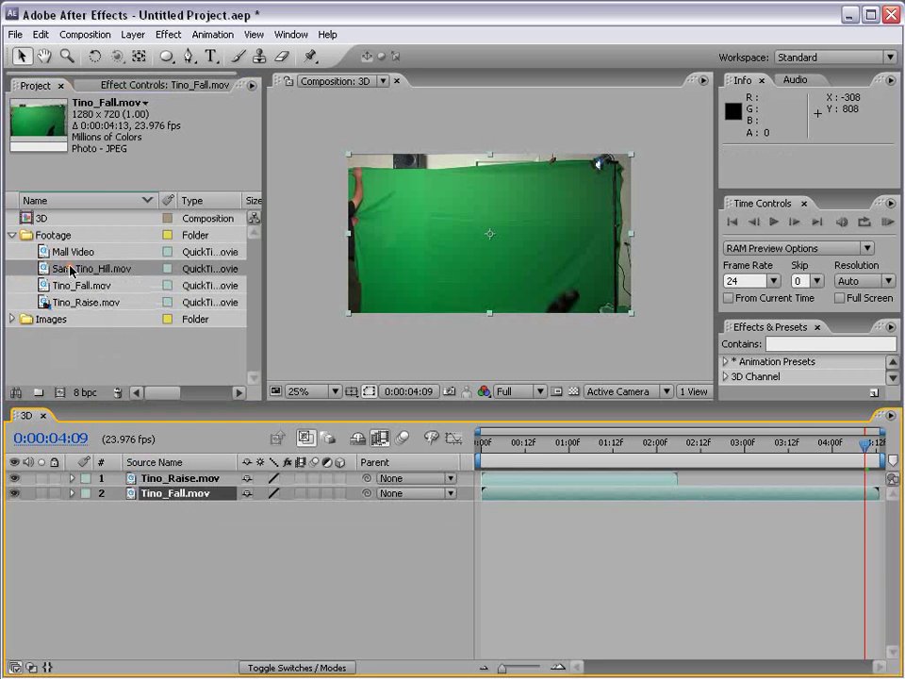
left_click_drag(67, 267, 123, 509)
left_click_drag(60, 252, 174, 586)
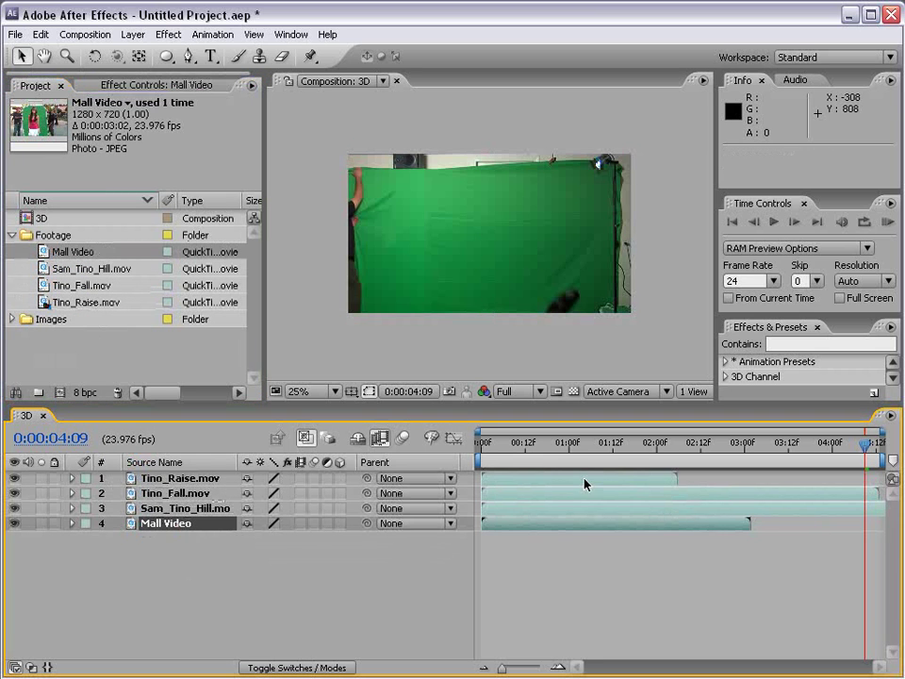
End the work area at 02:00, trim the comp to it, and preview playback
left_click(657, 449)
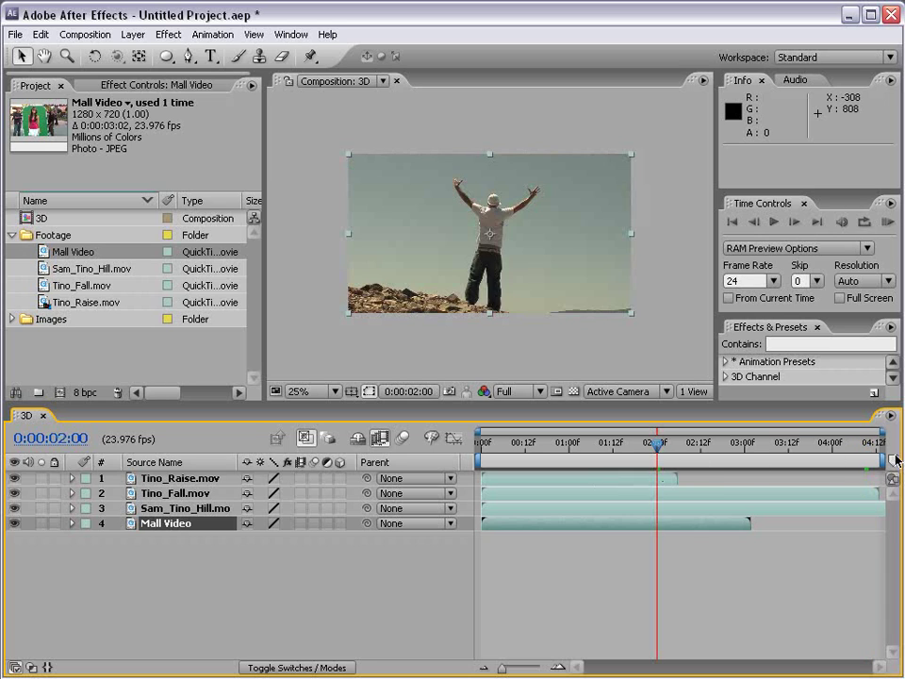
left_click_drag(890, 462, 663, 474)
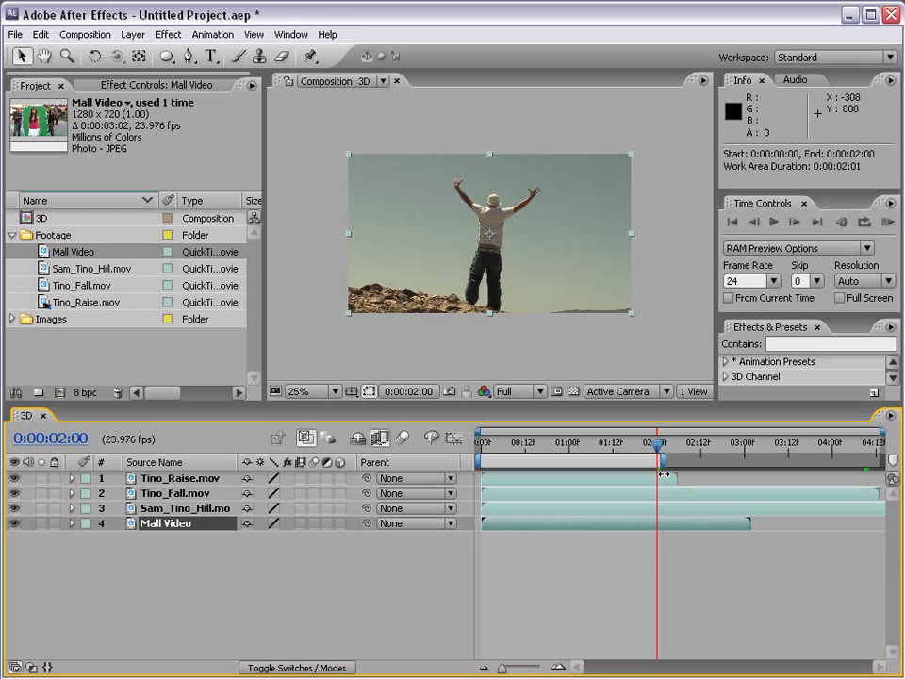
right_click(605, 461)
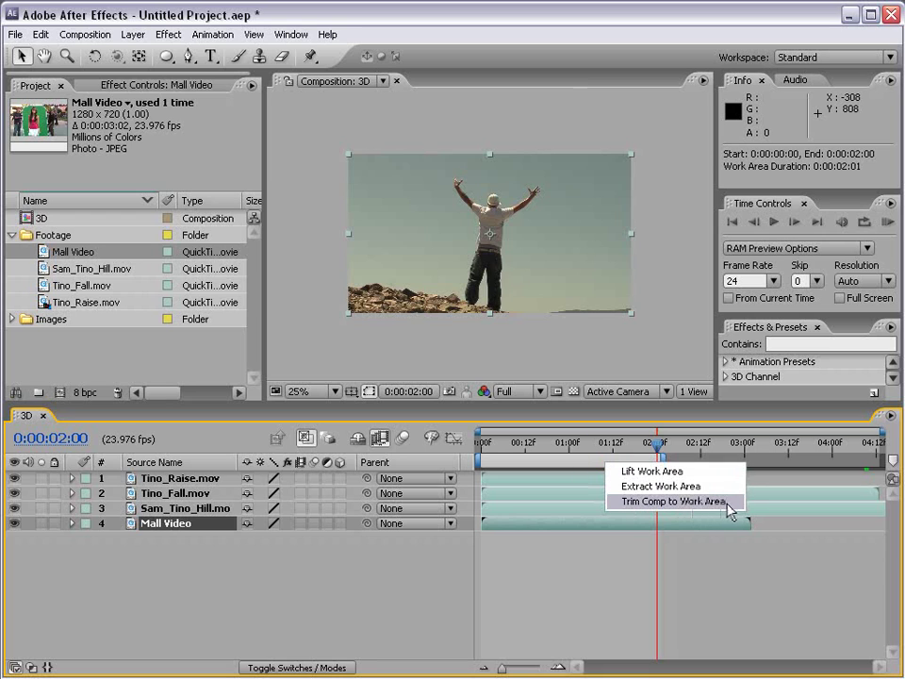
left_click(731, 509)
key("space")
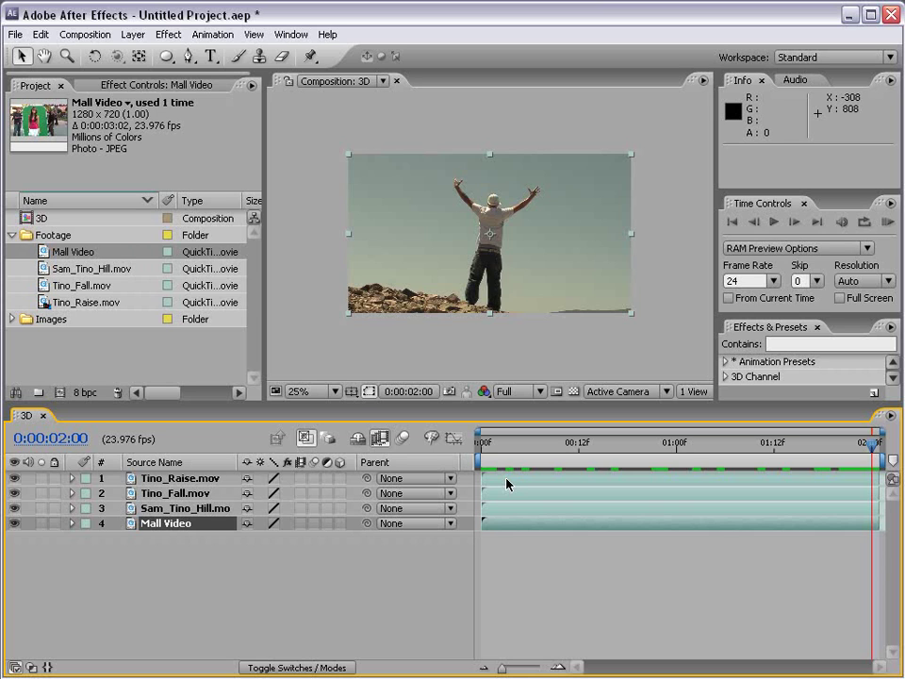
left_click_drag(405, 201, 486, 309)
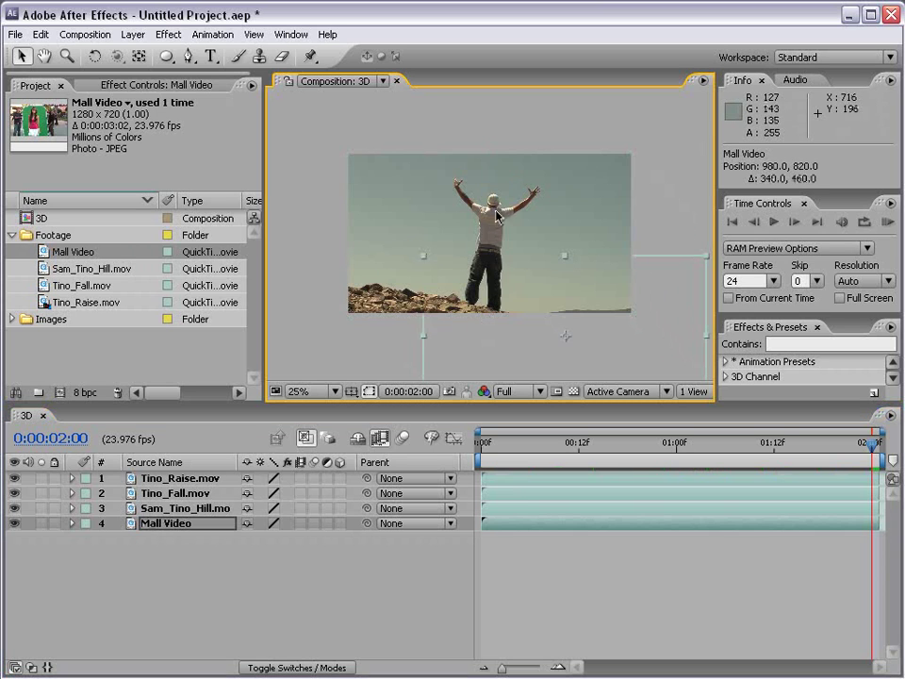
left_click_drag(566, 174, 602, 263)
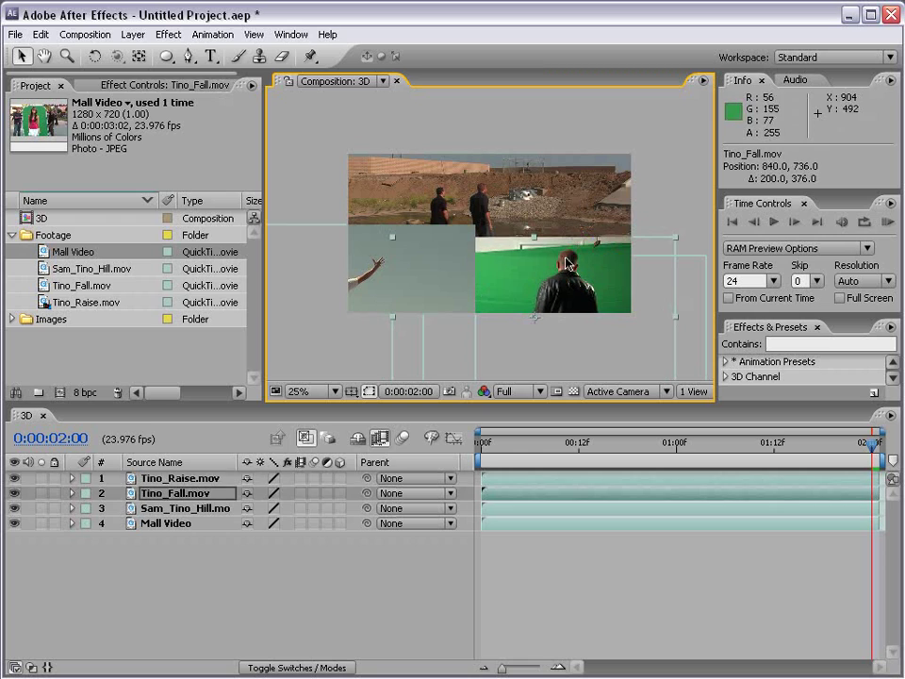
key("ctrl+z")
key("ctrl+z")
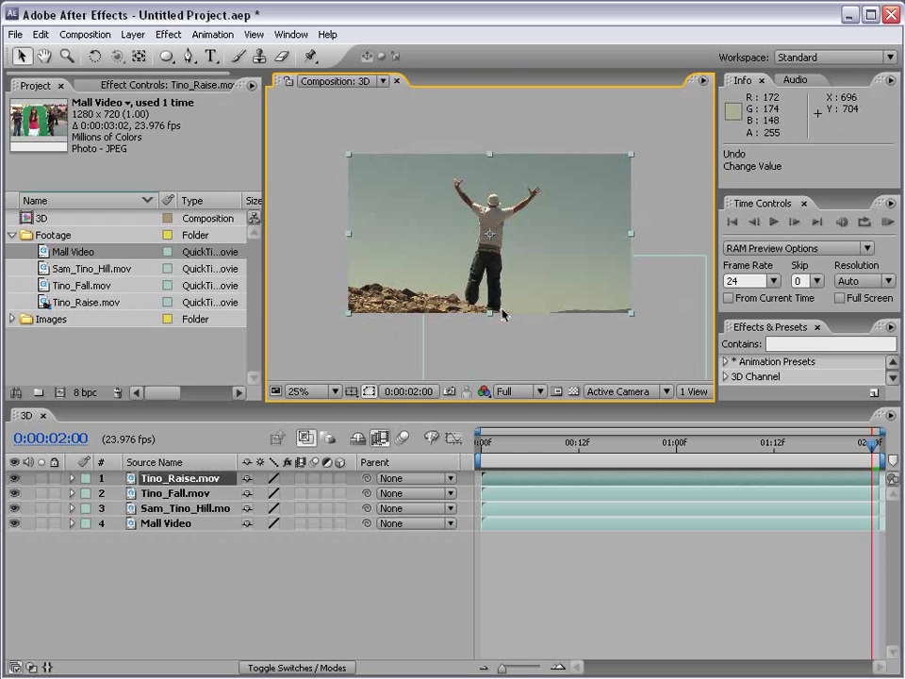
left_click(504, 314)
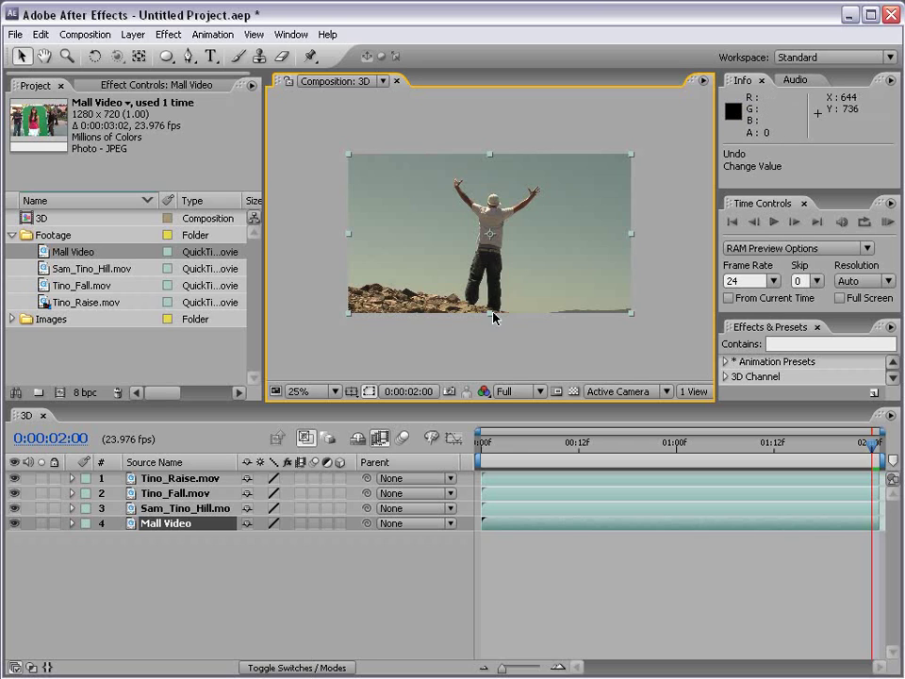
left_click(292, 549)
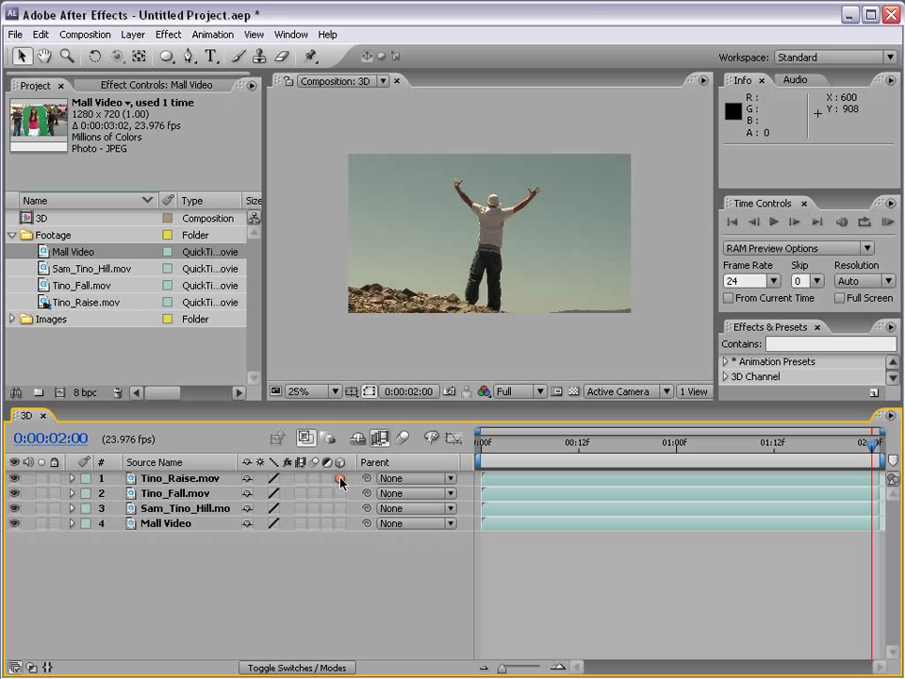
Turn on the 3D Layer switch for all four clips, then select Tino_Raise and zoom to 50% and back to 25%
left_click(339, 478)
left_click(340, 523)
left_click(445, 254)
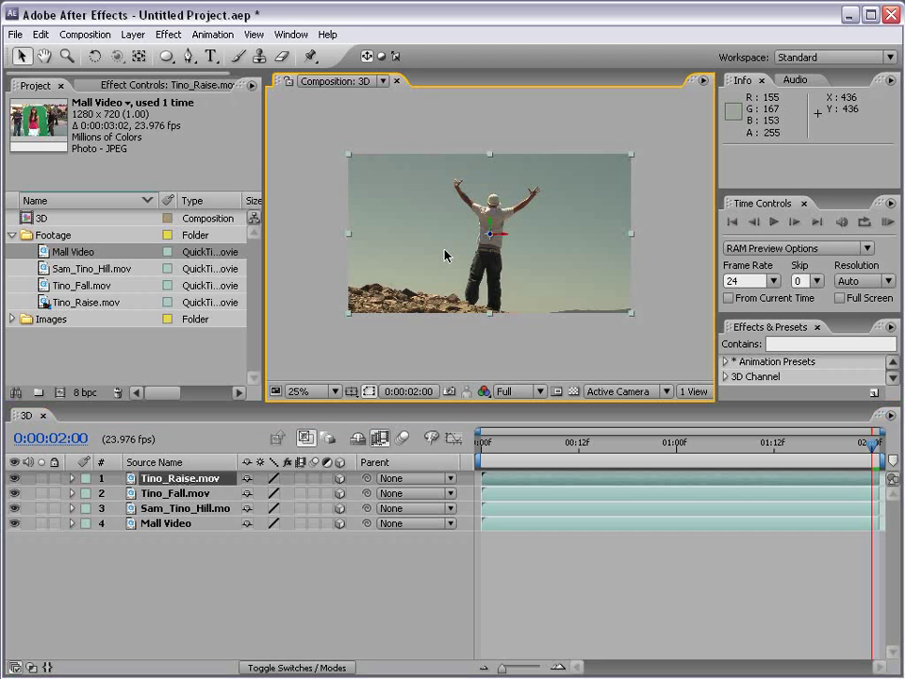
key("period")
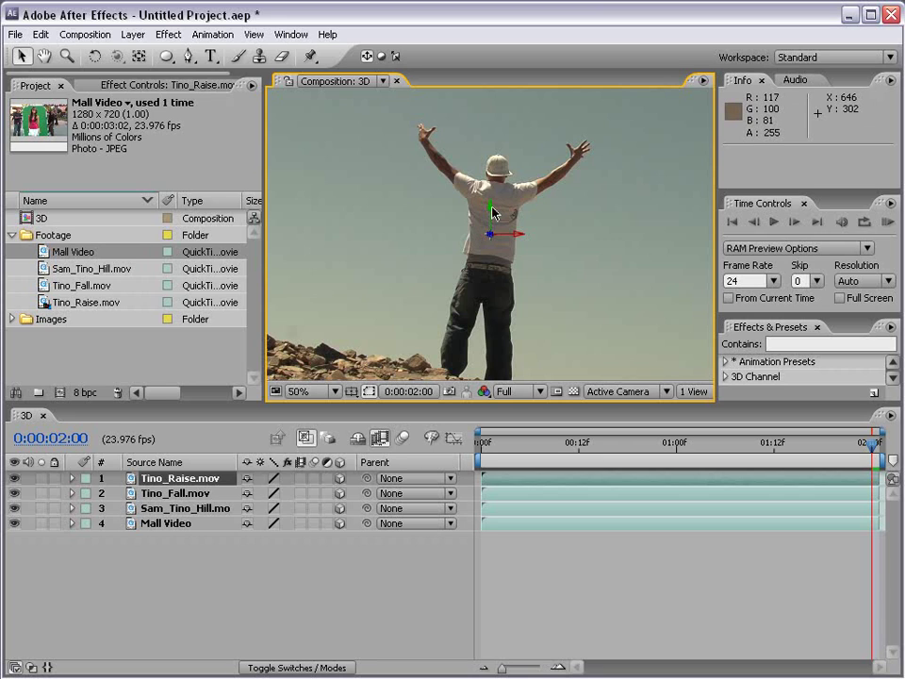
key("comma")
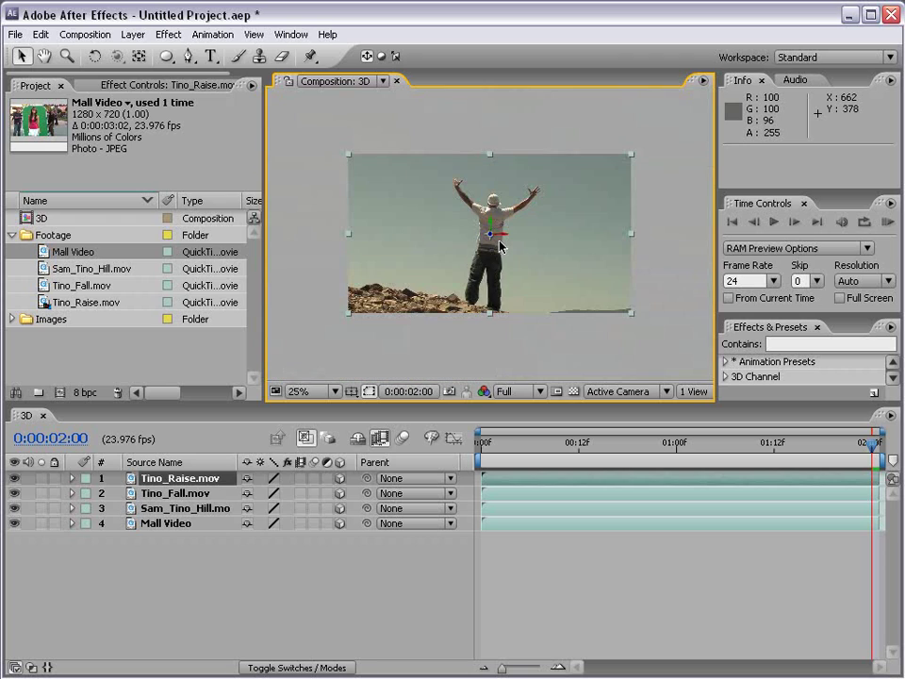
Solo Tino_Raise and test moving it down and along X, undoing each move
left_click(42, 478)
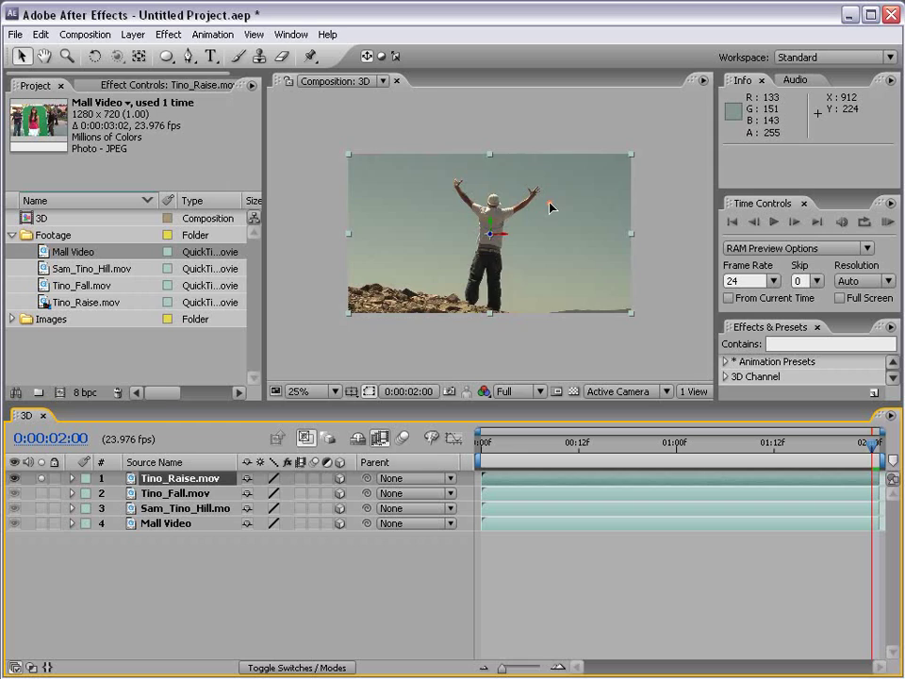
left_click_drag(549, 203, 612, 209)
key("ctrl+z")
key("period")
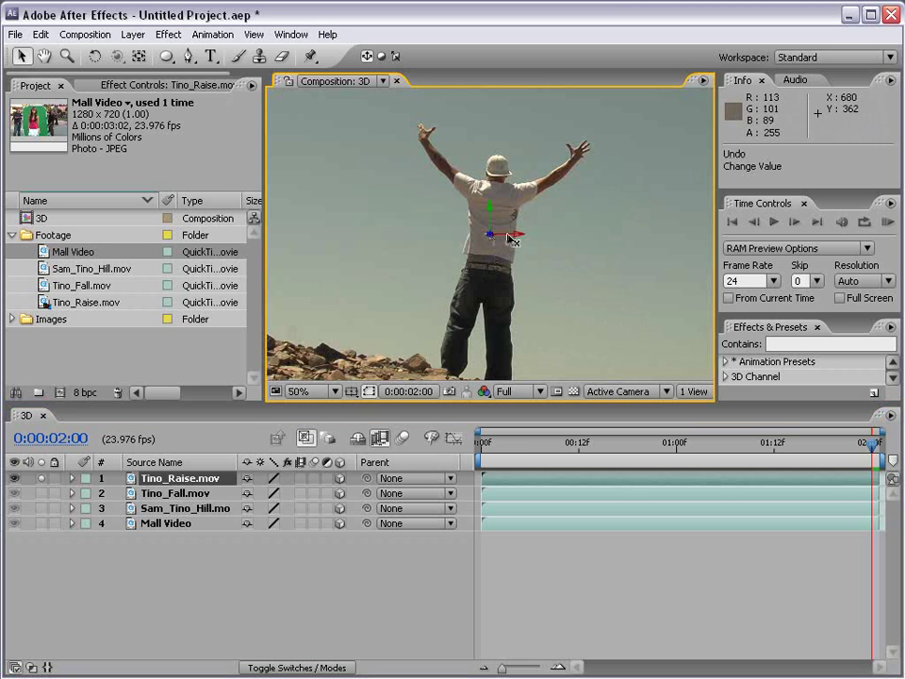
mouse_move(507, 239)
left_mouse_down()
mouse_move(633, 240)
mouse_move(495, 242)
left_mouse_up()
key("comma")
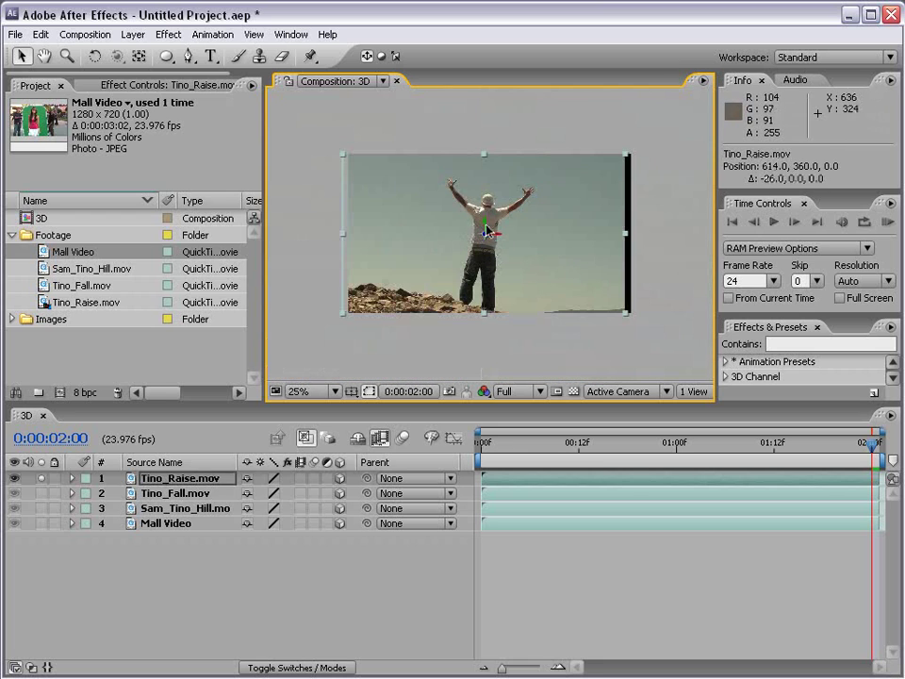
key("ctrl+z")
Drag Tino_Raise along another axis at 50% zoom, then undo and return to 25%
left_click_drag(492, 230, 162, 425)
key("period")
key("ctrl+z")
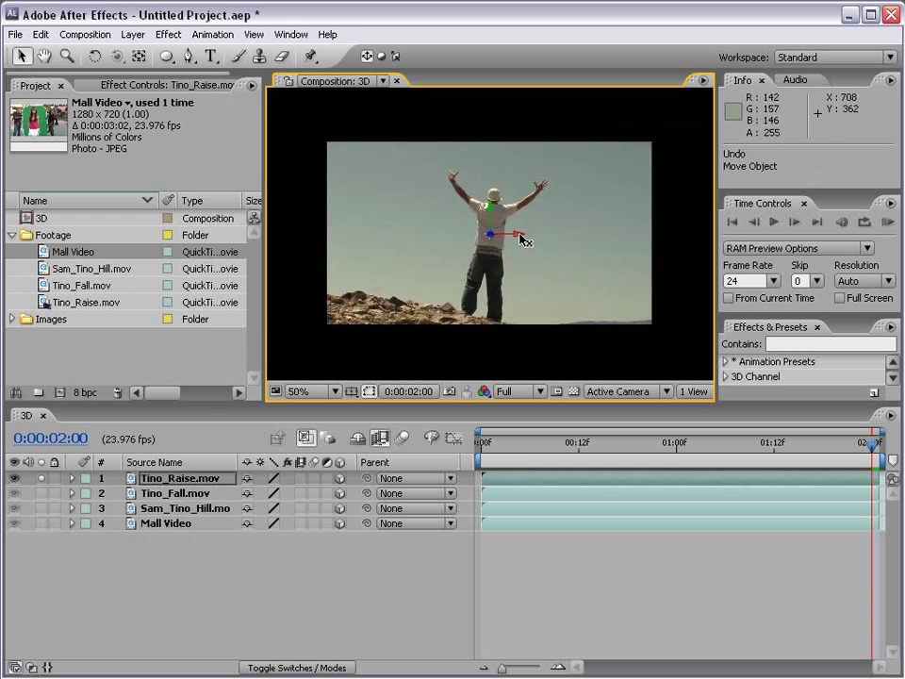
key("comma")
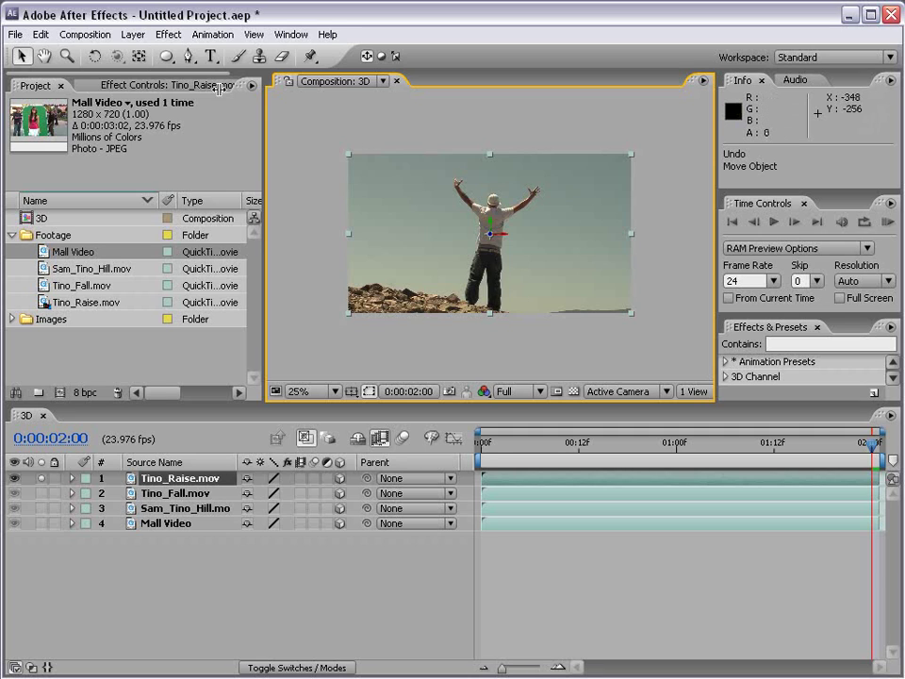
Create a new camera through Layer > New > Camera, keeping the 50mm lens preset
left_click(135, 35)
mouse_move(150, 54)
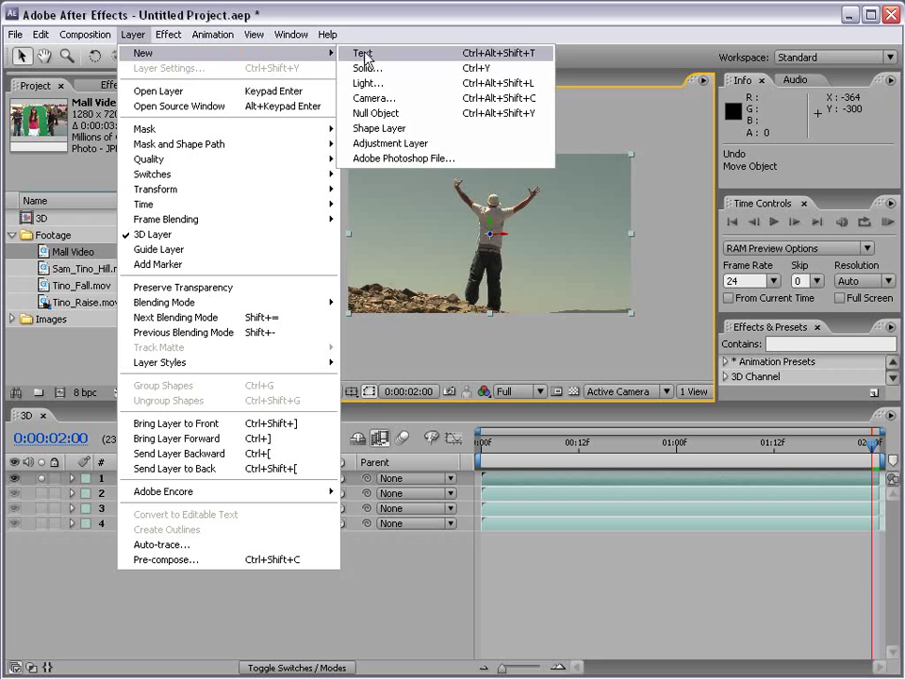
left_click(421, 99)
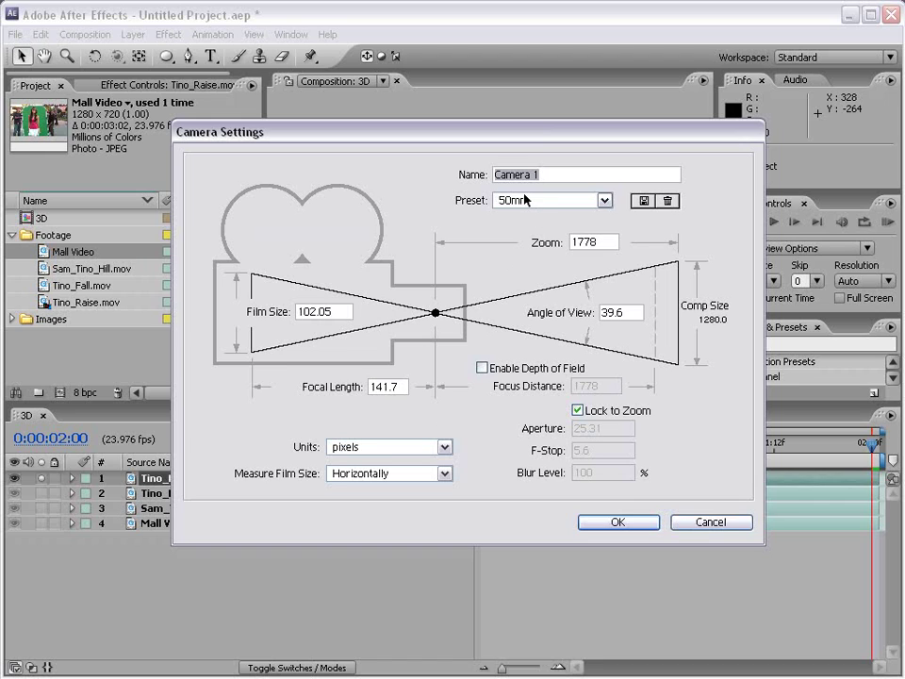
left_click(550, 211)
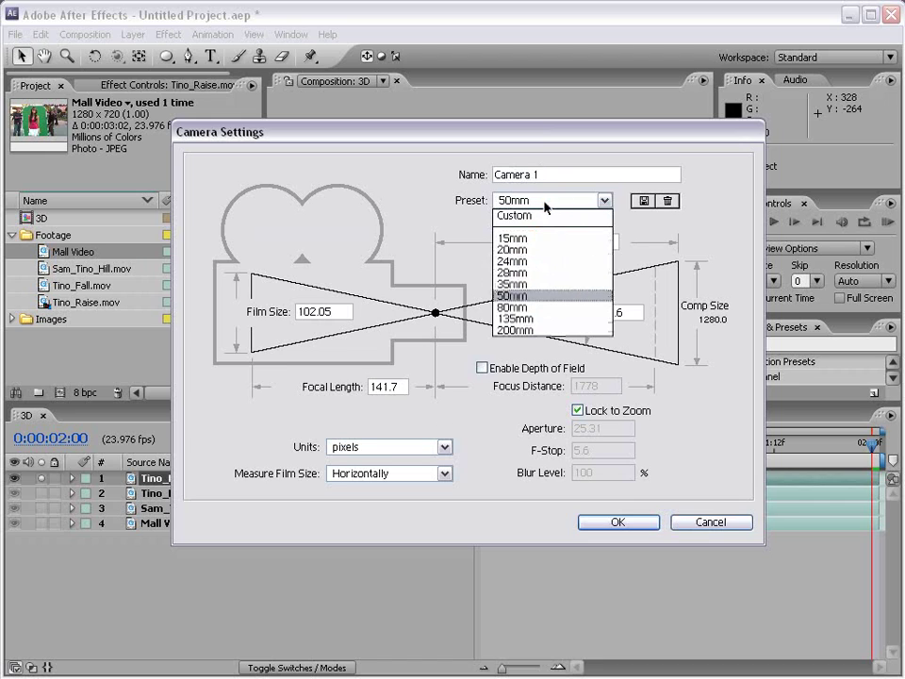
left_click(582, 296)
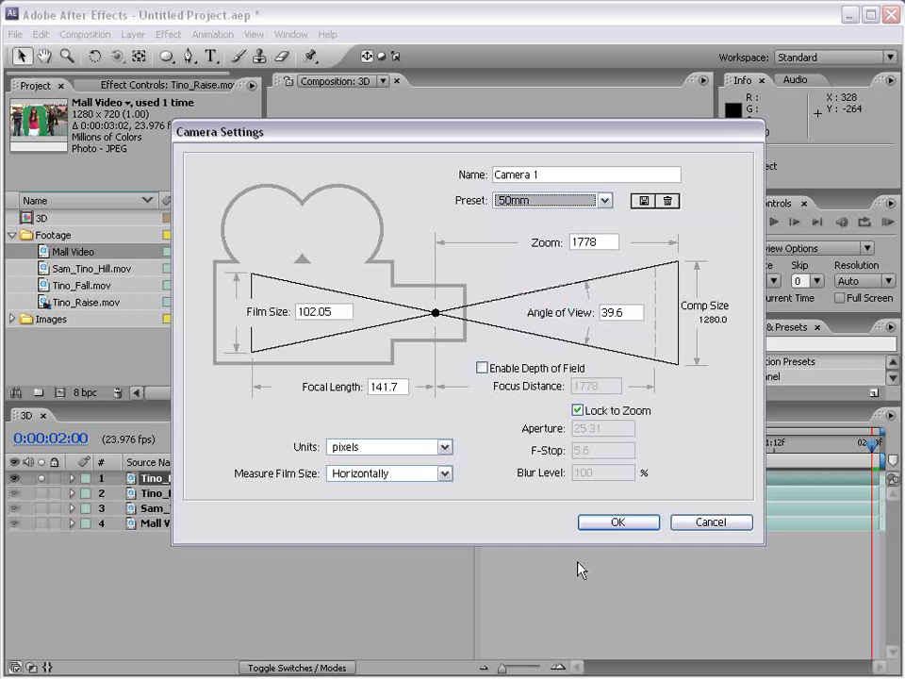
left_click(615, 523)
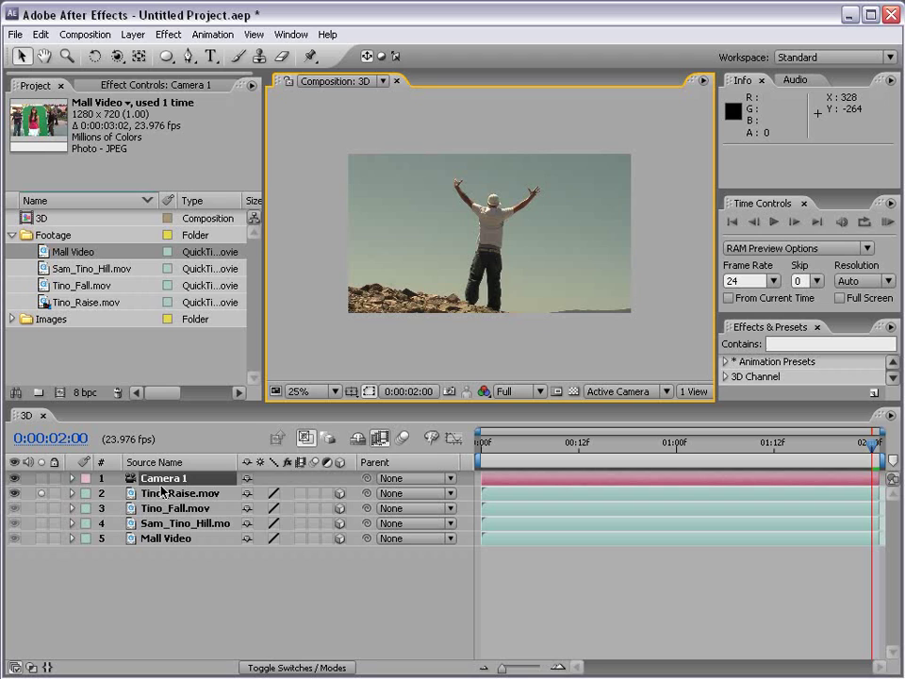
left_click(45, 497)
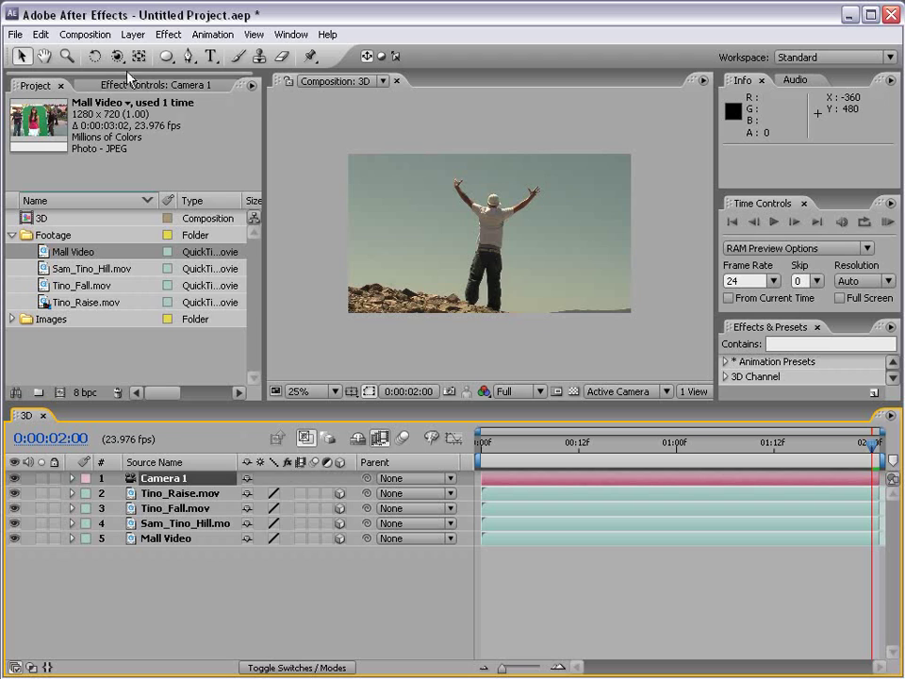
left_click_drag(117, 58, 87, 47)
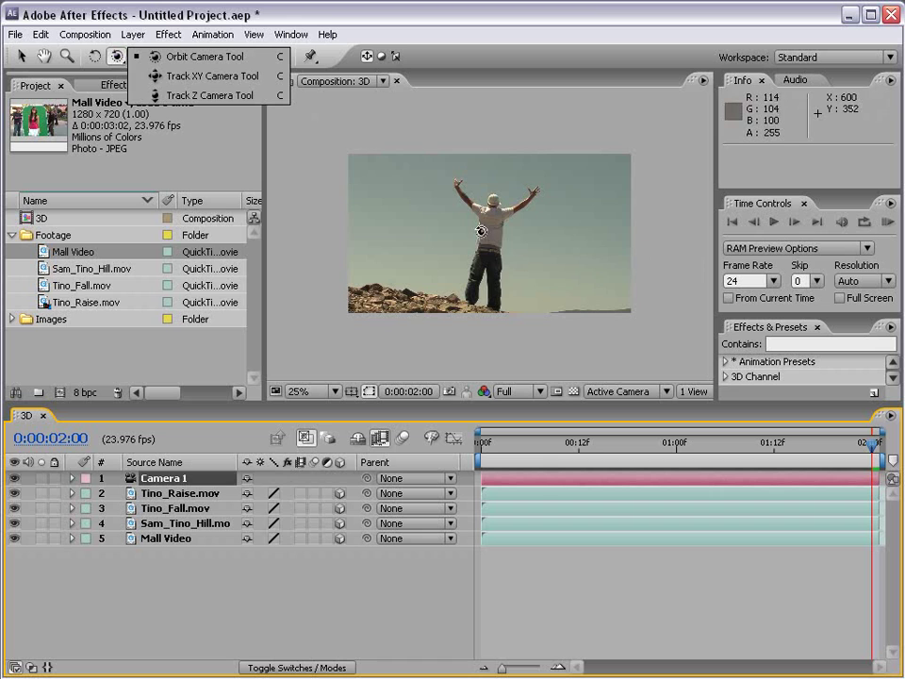
left_click_drag(546, 209, 511, 208)
key("ctrl+z")
left_click_drag(116, 56, 181, 76)
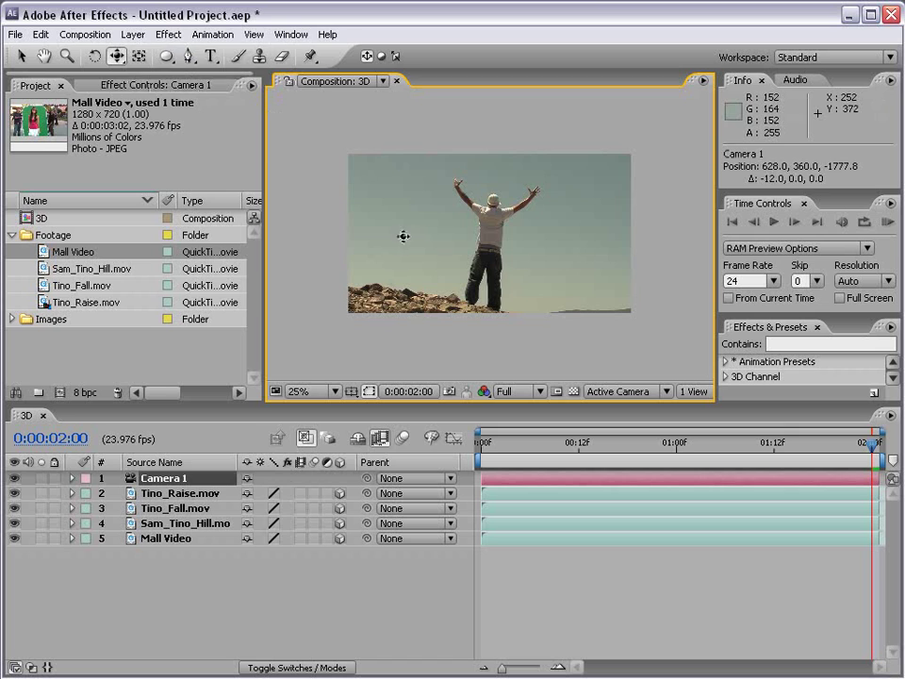
left_click_drag(404, 238, 273, 234)
key("ctrl+z")
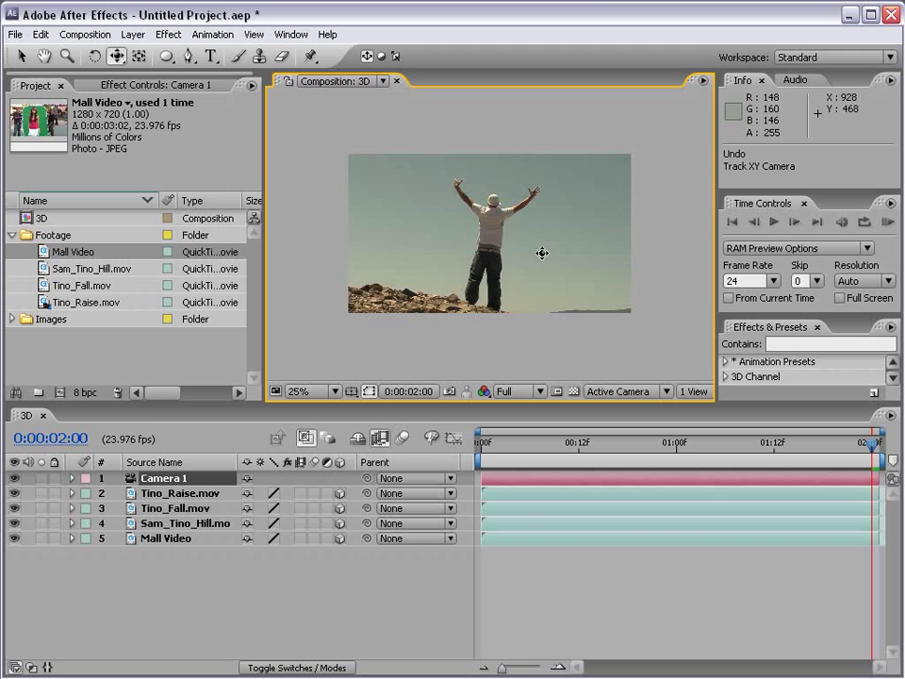
left_click_drag(541, 252, 469, 278)
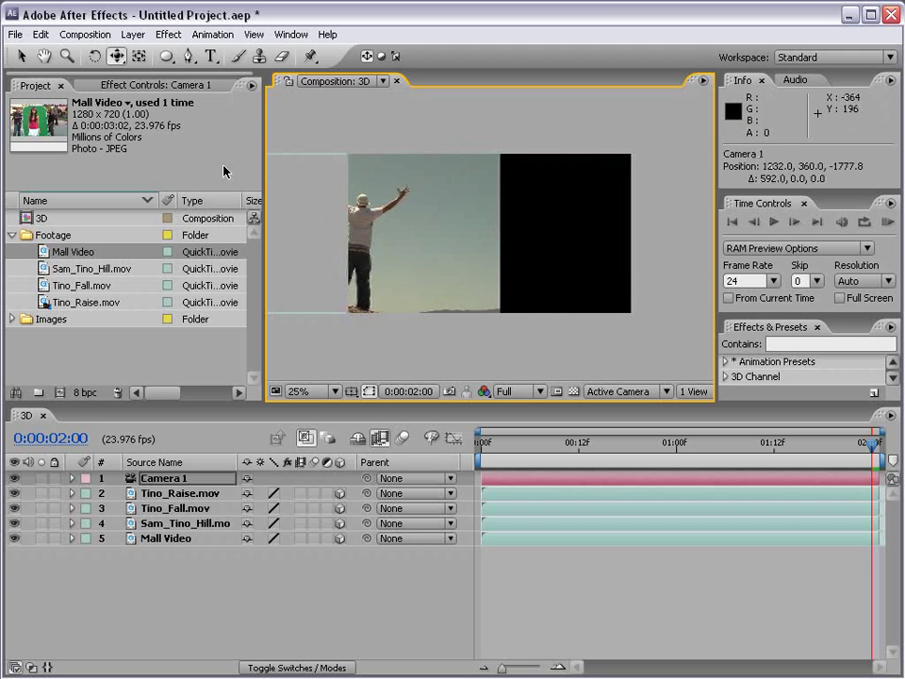
key("ctrl+z")
left_click_drag(117, 55, 174, 104)
left_click_drag(470, 228, 494, 327)
key("ctrl+z")
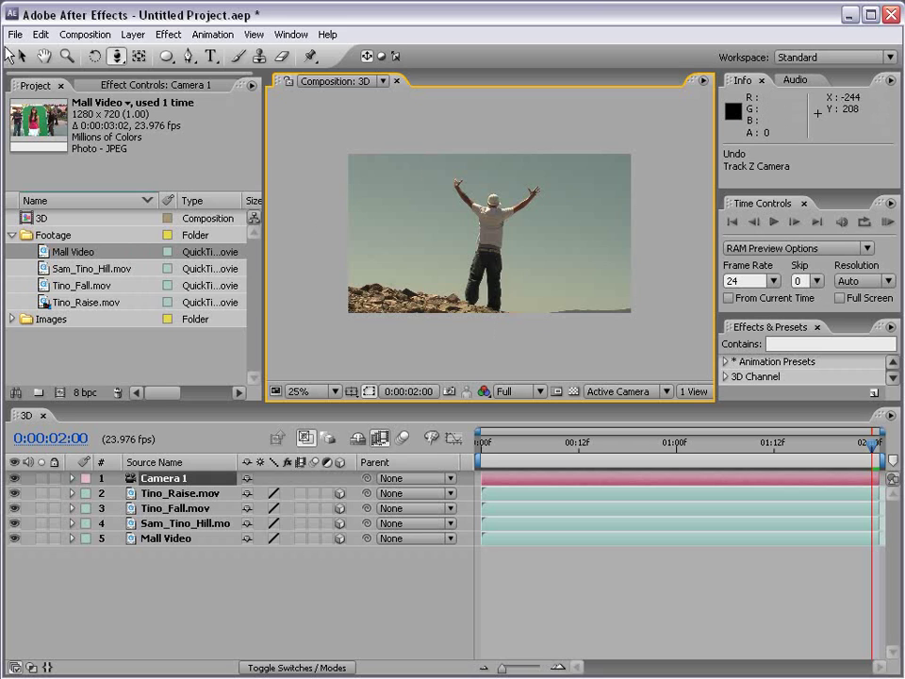
With the Selection tool, scale Tino_Raise down to 53% and shrink Tino_Fall to reveal Mall Video
key("v")
left_click(402, 220)
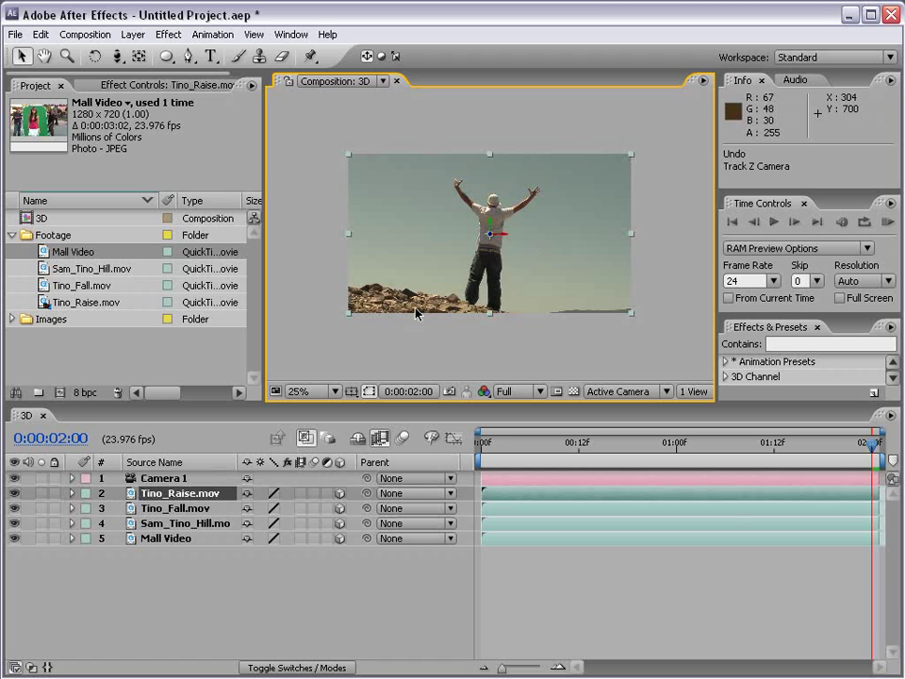
left_click_drag(633, 315, 579, 282)
left_click(580, 283)
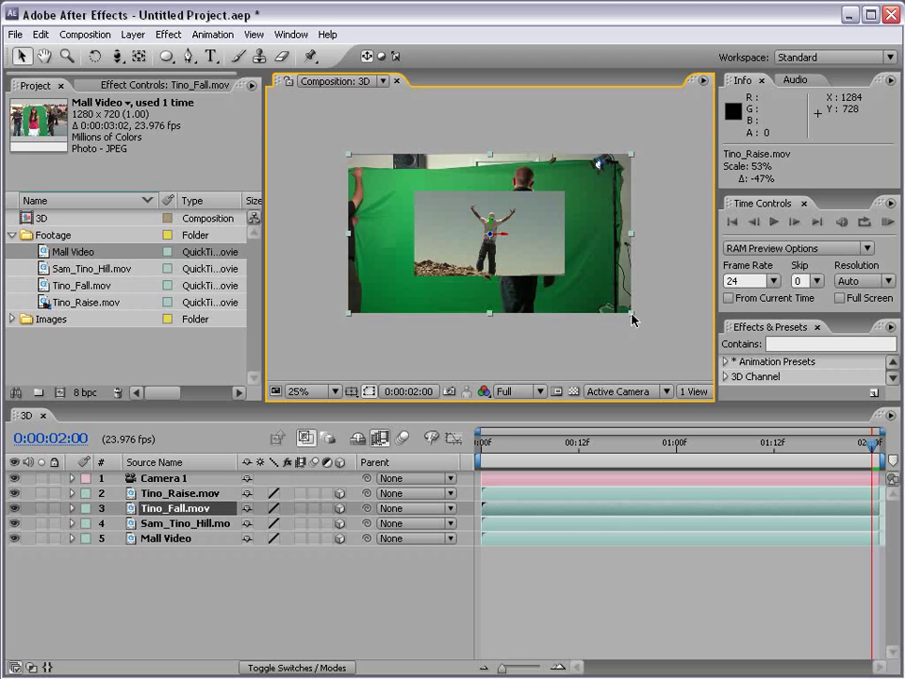
left_click_drag(633, 315, 389, 233)
Move Tino_Raise to the right, and scale Sam_Tino_Hill to 39% and Mall Video to 44%
left_click(509, 235)
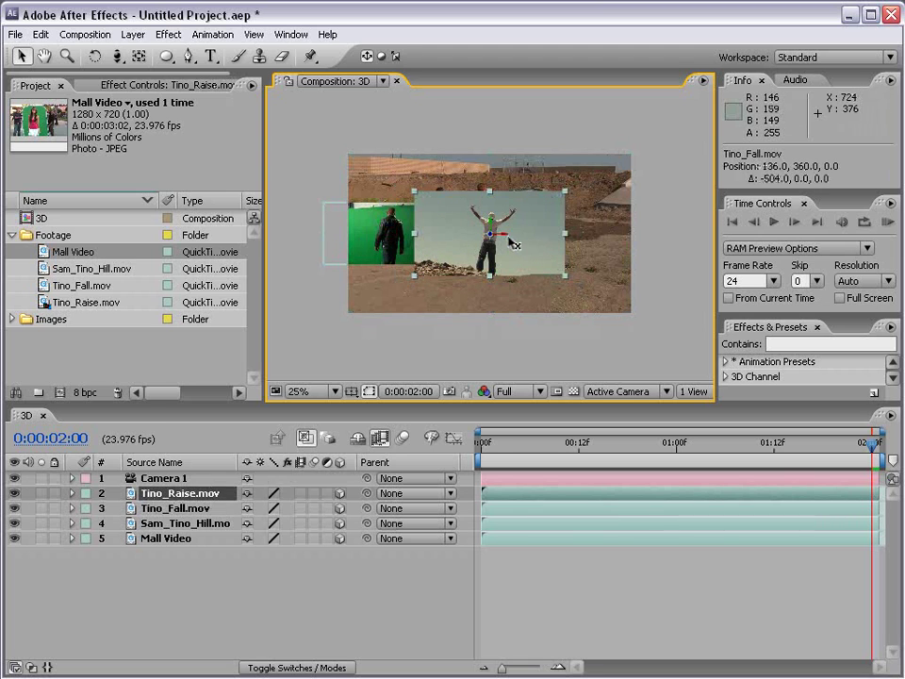
left_click_drag(511, 243, 654, 239)
left_click(488, 193)
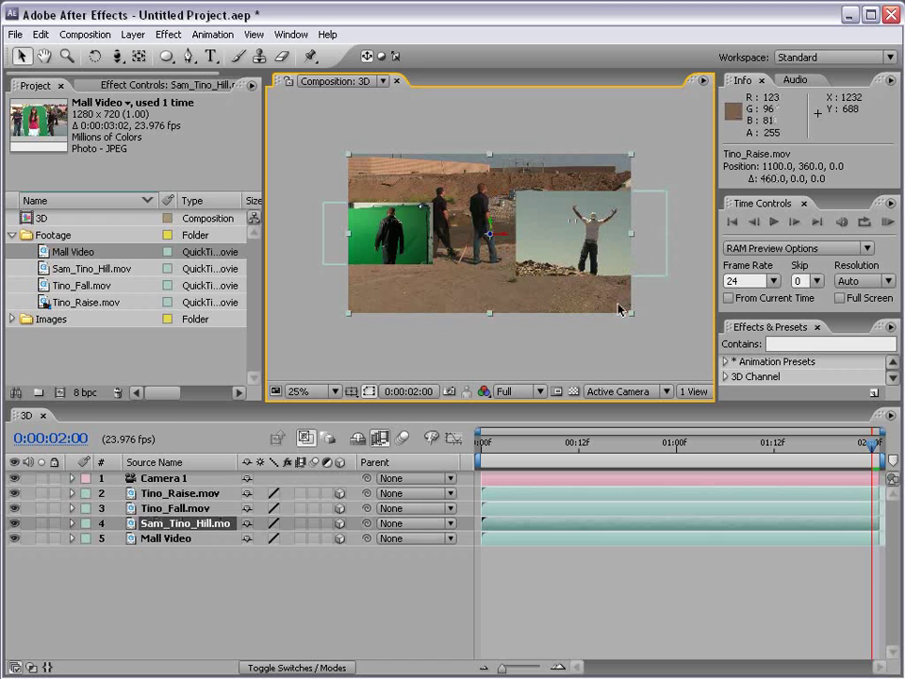
left_click_drag(630, 313, 545, 269)
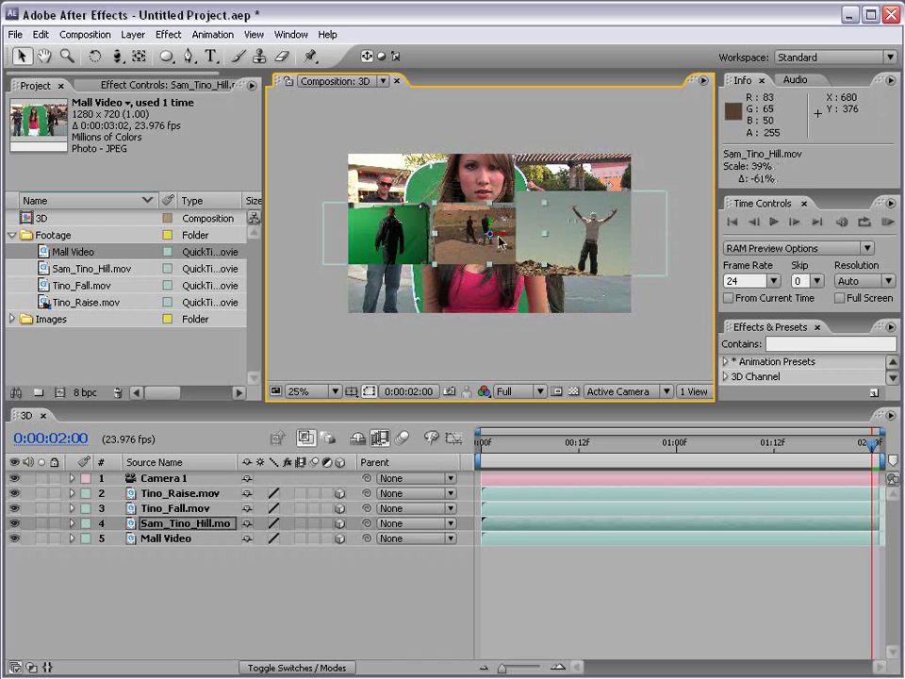
left_click(577, 282)
left_click_drag(629, 315, 552, 279)
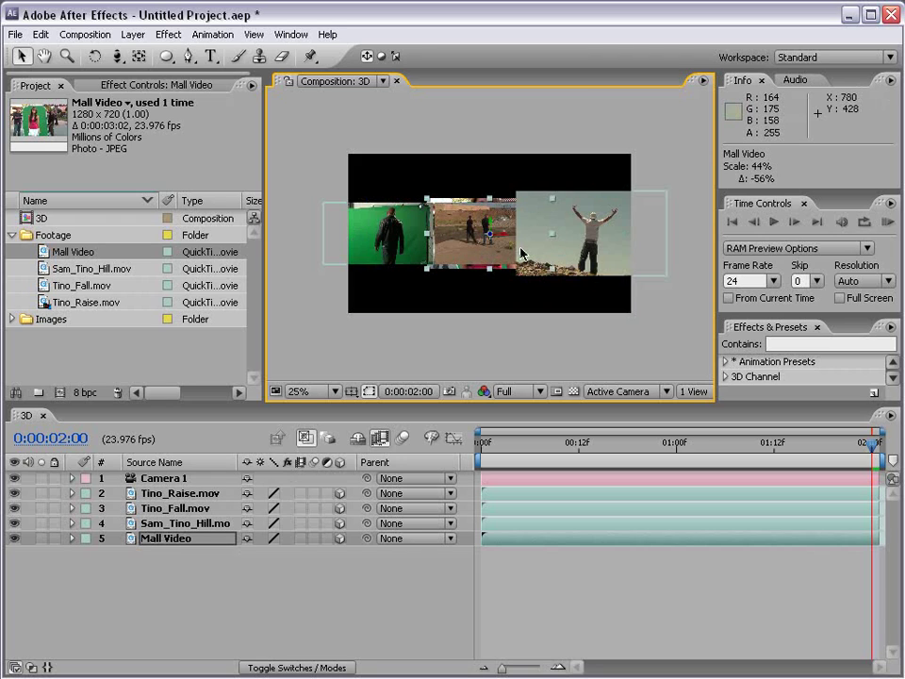
left_click(592, 238)
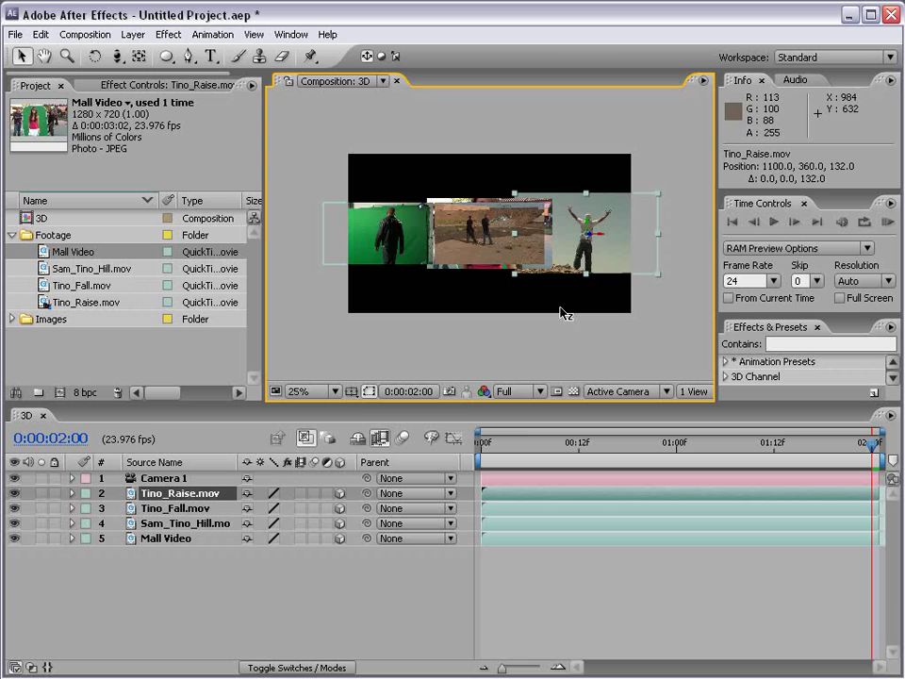
Stagger the Z depths: push Tino_Raise, Sam_Tino_Hill and Mall Video back, bring Tino_Fall forward
left_click_drag(563, 314, 390, 531)
left_click(380, 240)
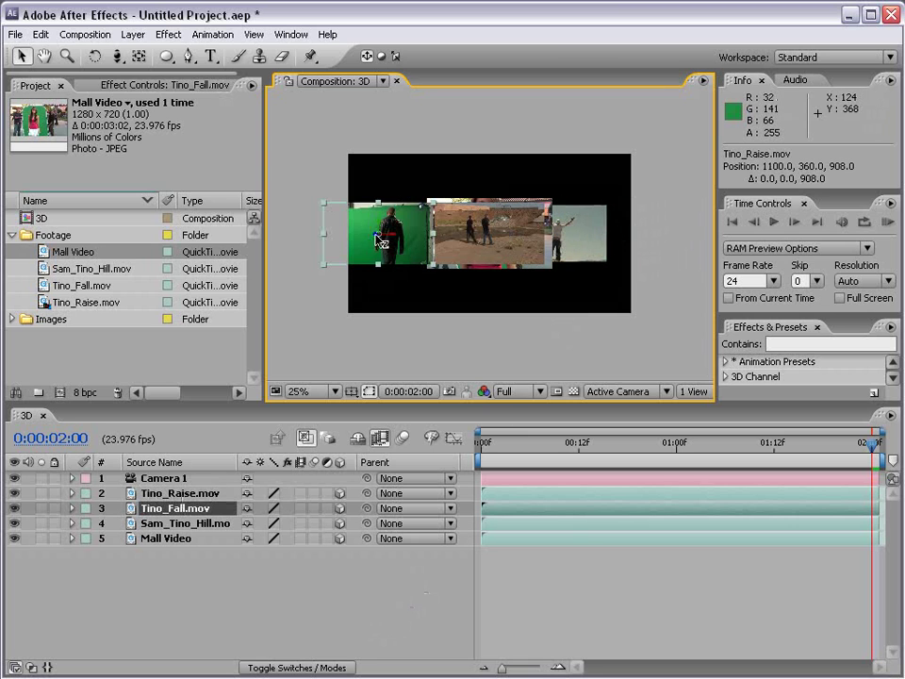
left_click_drag(380, 240, 228, 277)
left_click(512, 231)
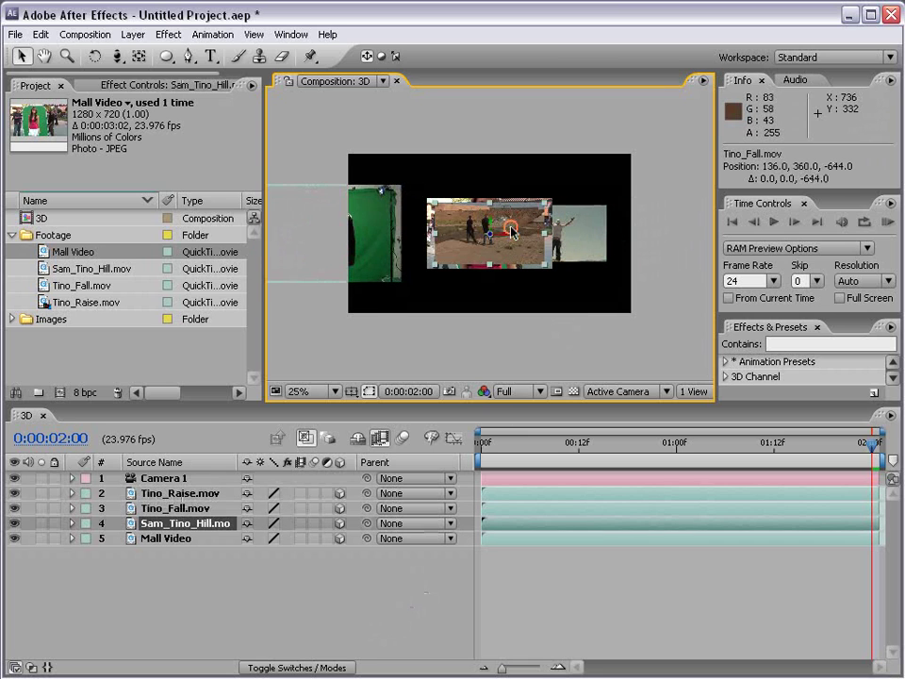
left_click_drag(495, 239, 491, 467)
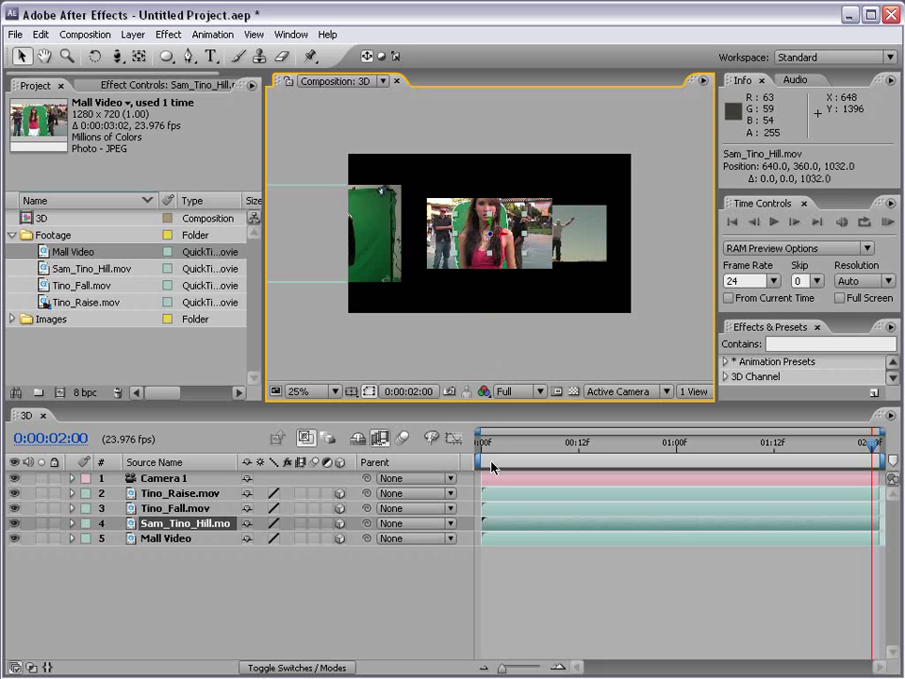
left_click(500, 247)
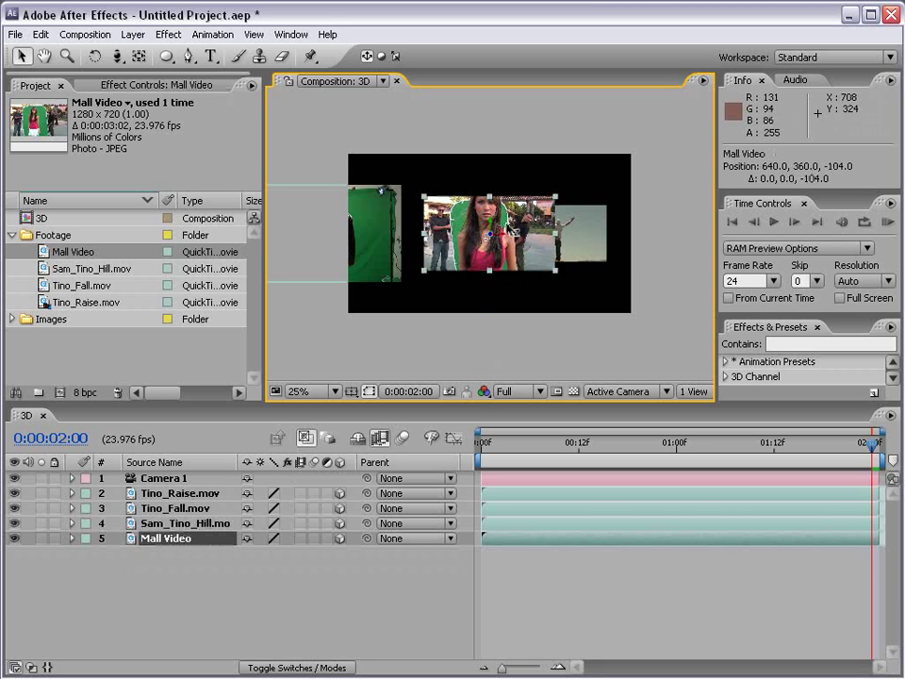
left_click_drag(504, 225, 472, 268)
Shift Mall Video left, deselect, and view the comp at 50% in a maximized panel
left_click_drag(383, 227, 326, 240)
left_click(471, 283)
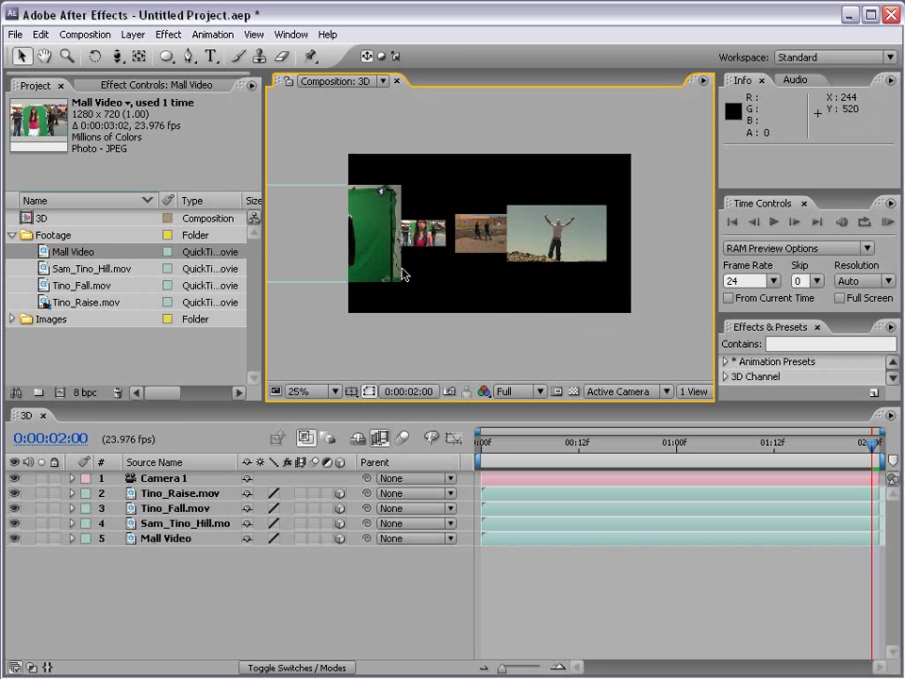
key("period")
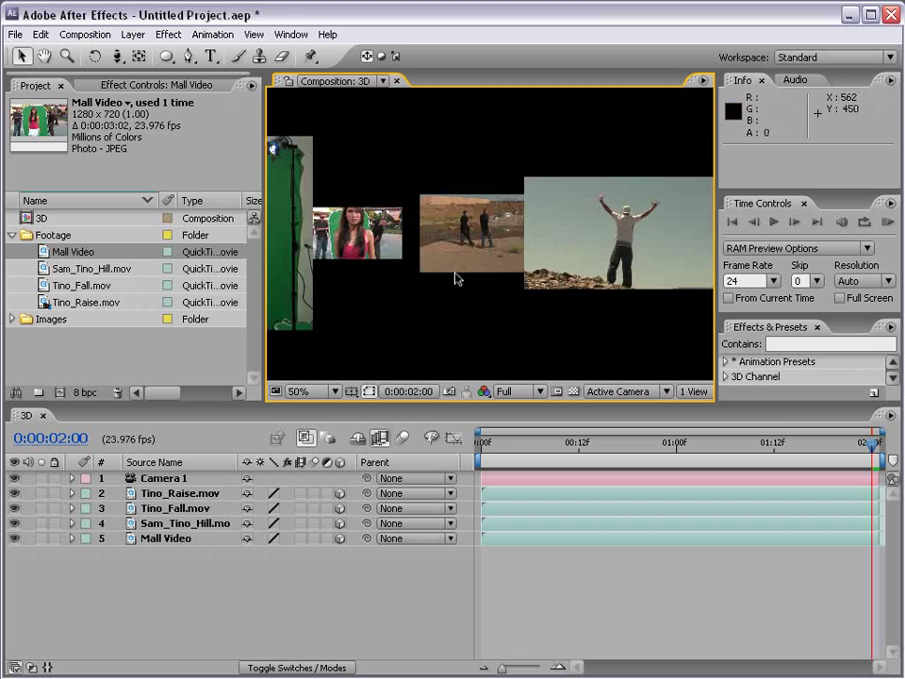
key("grave")
key("grave")
Restore the panel layout, orbit the camera at 25% zoom, and move Tino_Fall along its Z axis
left_click(116, 57)
left_click_drag(117, 59, 138, 76)
key("comma")
left_click_drag(563, 237, 534, 256)
key("v")
left_click(353, 297)
left_click_drag(354, 297, 477, 204)
Dolly Camera 1 closer with Track Z, then orbit and track it to an angled view
key("c")
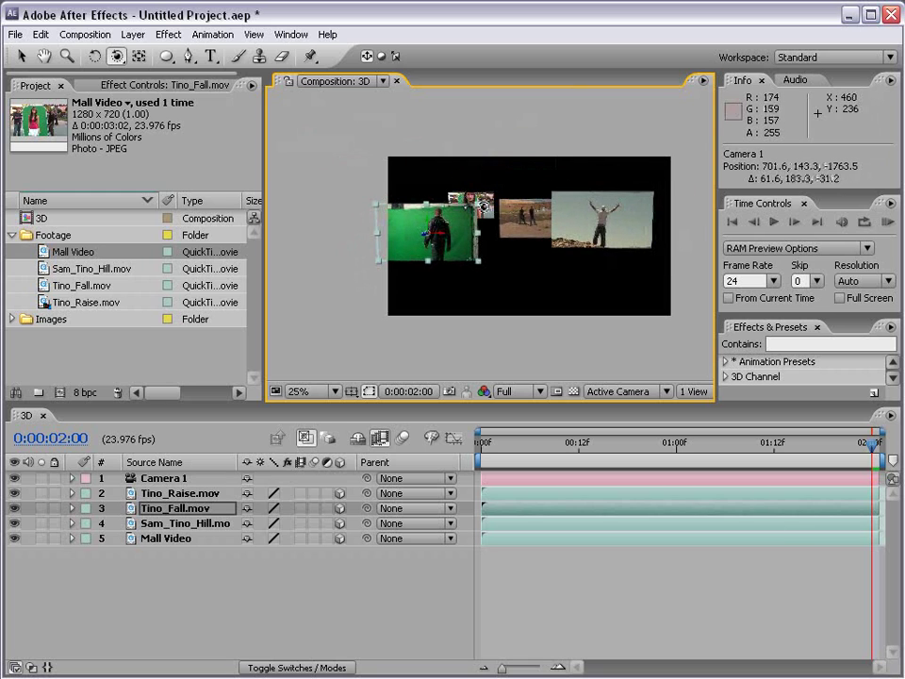
key("c")
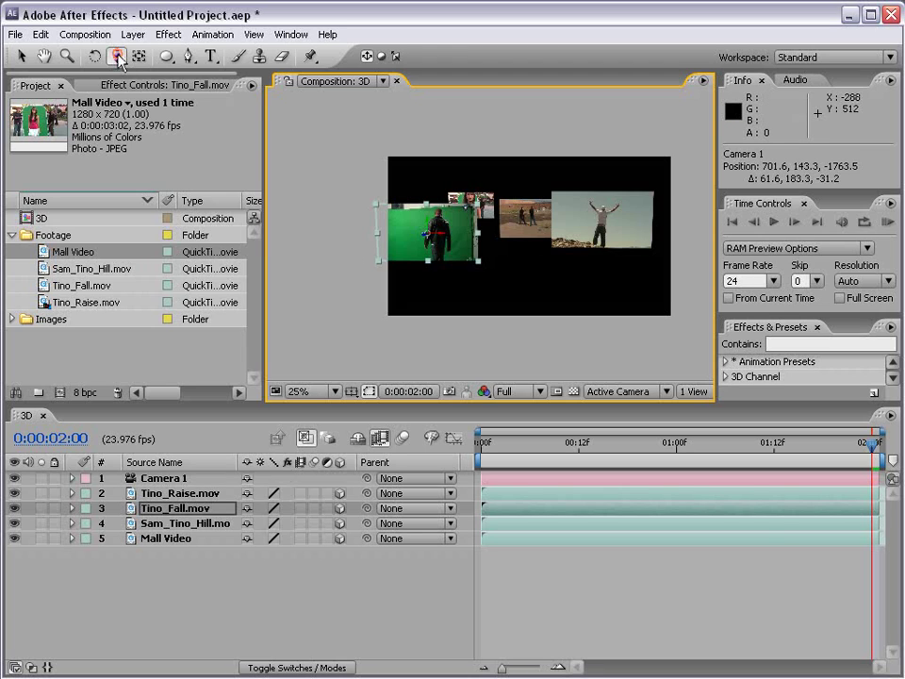
left_click_drag(117, 57, 175, 98)
left_click_drag(479, 207, 519, 162)
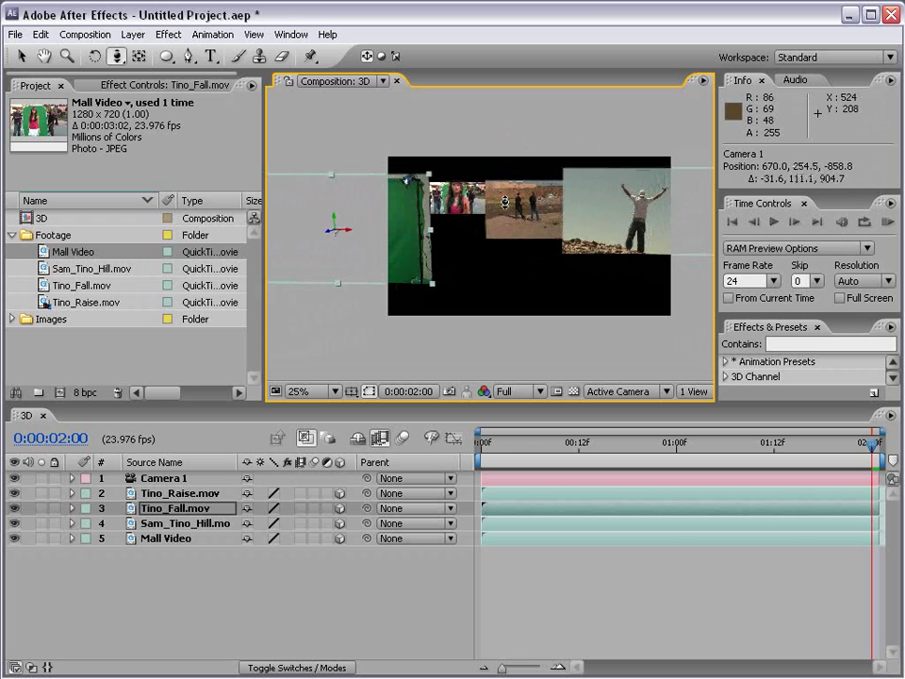
key("c")
left_click_drag(491, 242, 484, 233)
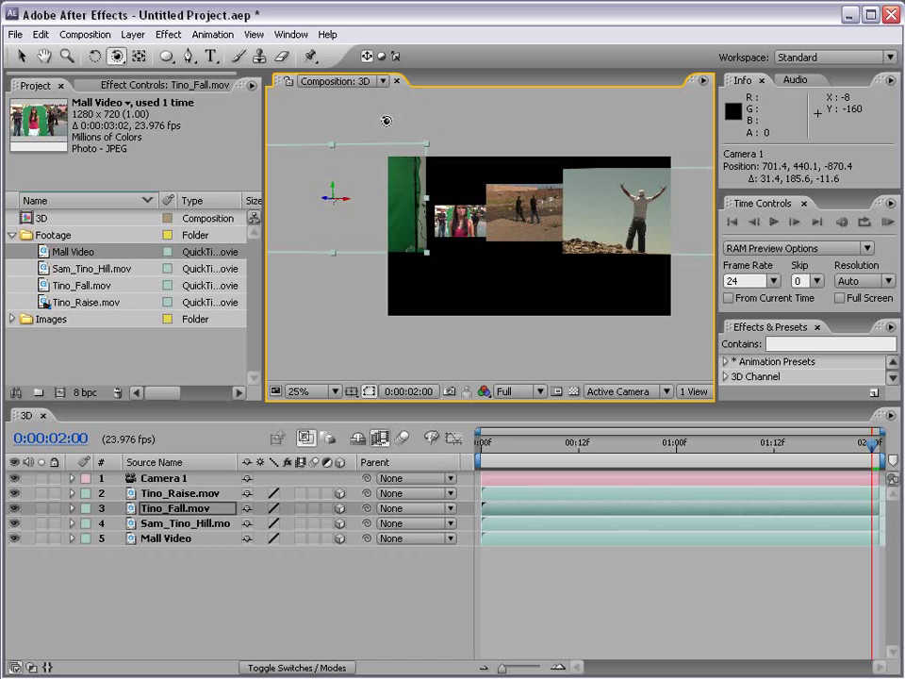
left_click_drag(475, 202, 509, 226)
key("c")
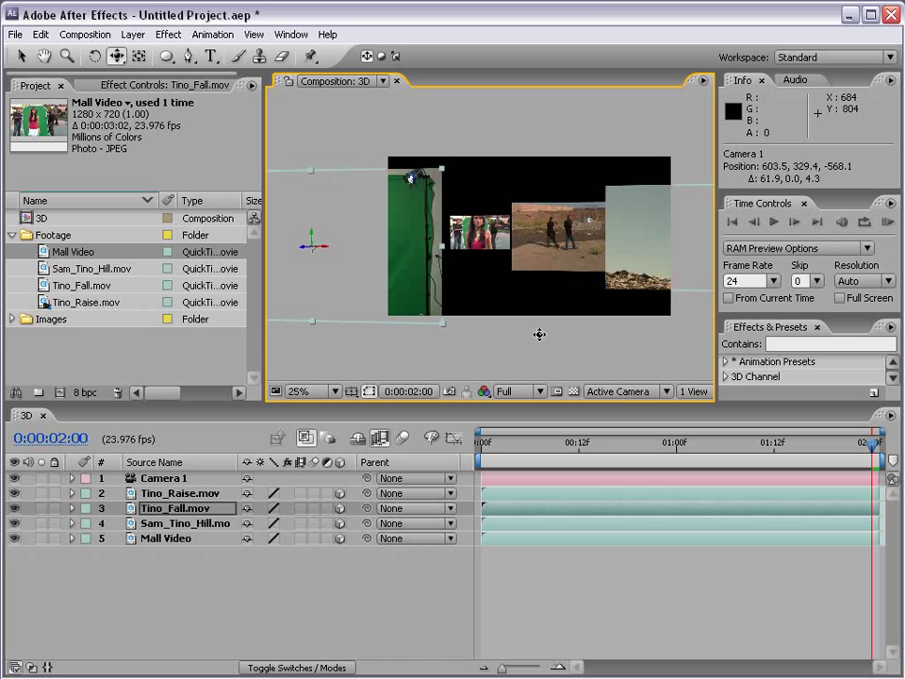
In Top view, push Sam_Tino_Hill back to Z 1576 and adjust Mall Video's depth
left_click(604, 394)
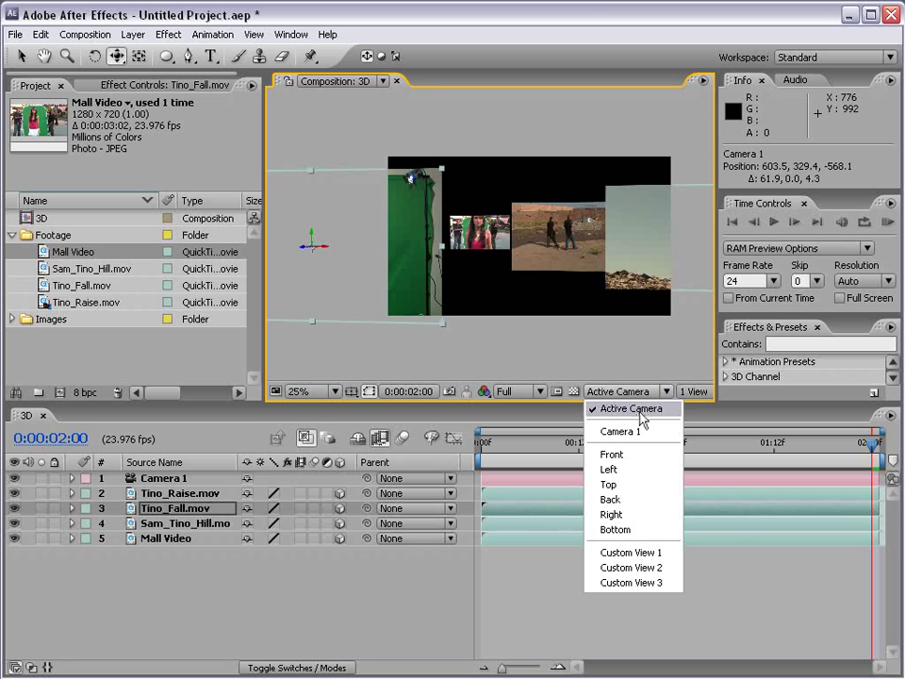
left_click(609, 485)
scroll(529, 268, "down", 2)
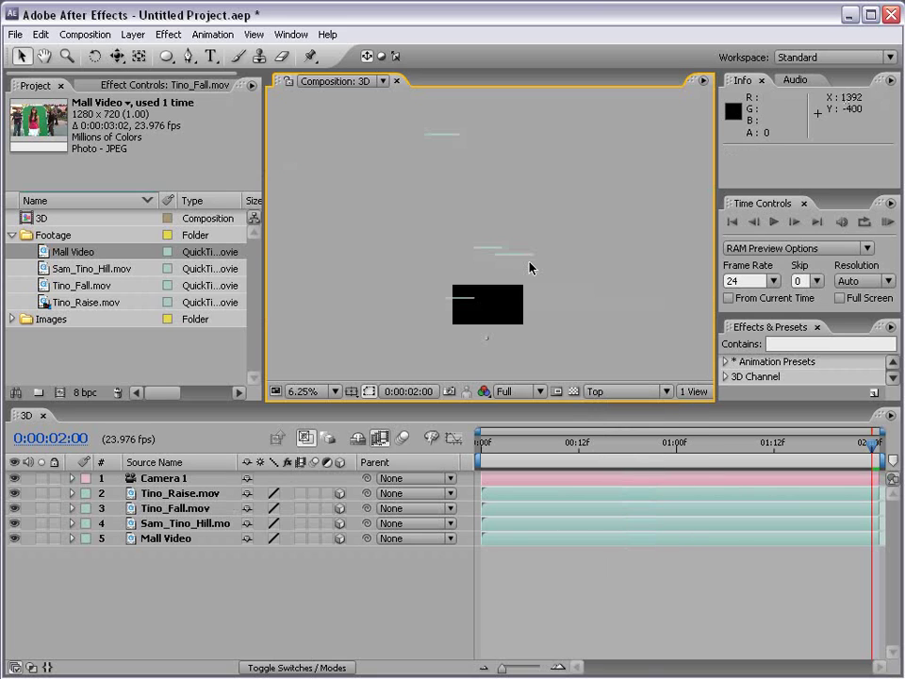
left_click(504, 253)
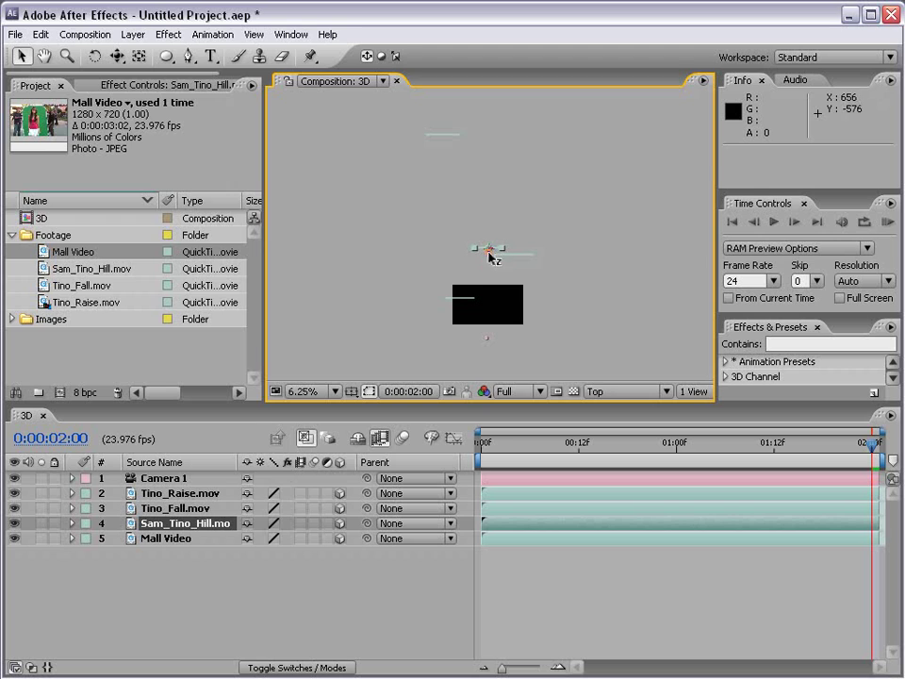
left_click_drag(489, 252, 486, 226)
left_click(446, 136)
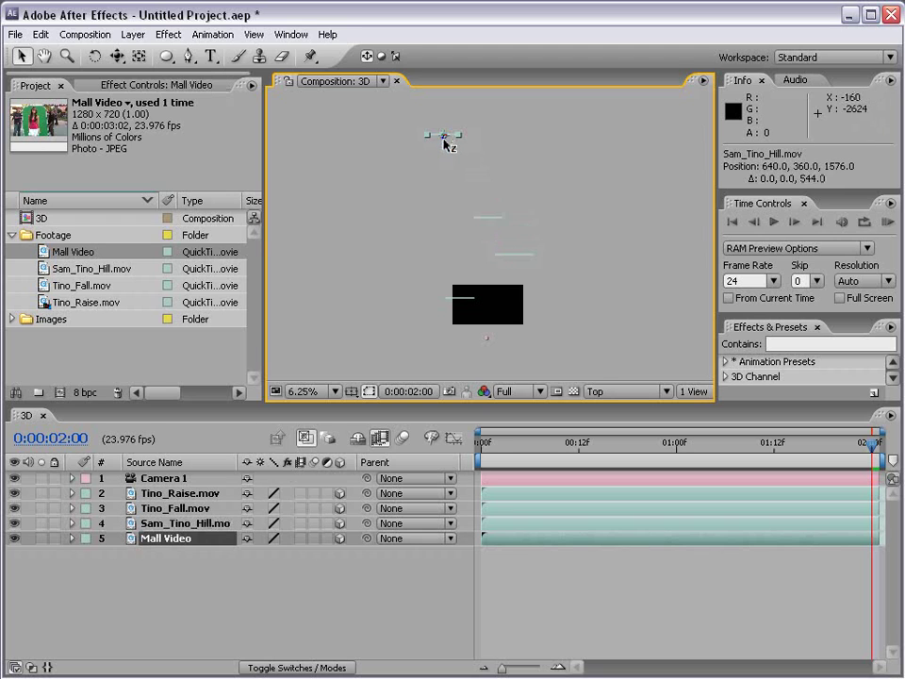
left_click_drag(445, 138, 448, 177)
left_click(608, 275)
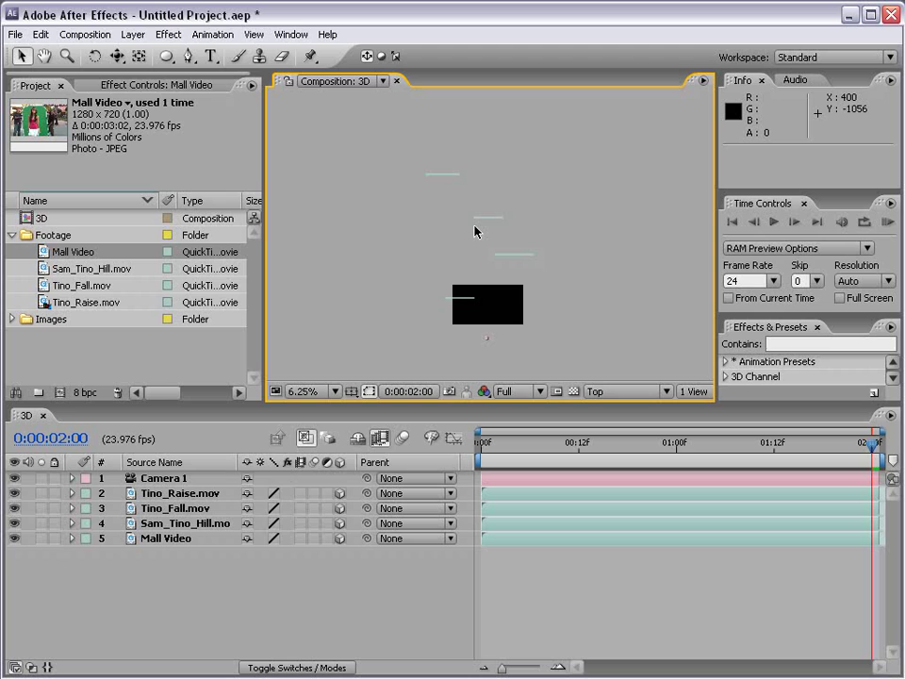
Return to the Active Camera view and orbit Camera 1 to a new angle
left_click(499, 297)
key("F12")
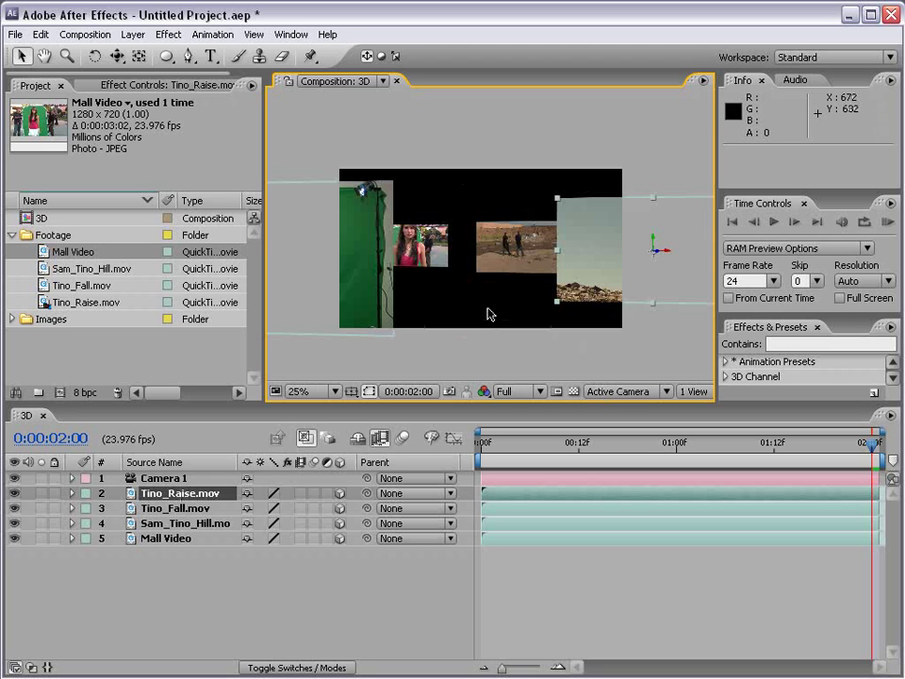
key("c")
left_click_drag(468, 264, 463, 295)
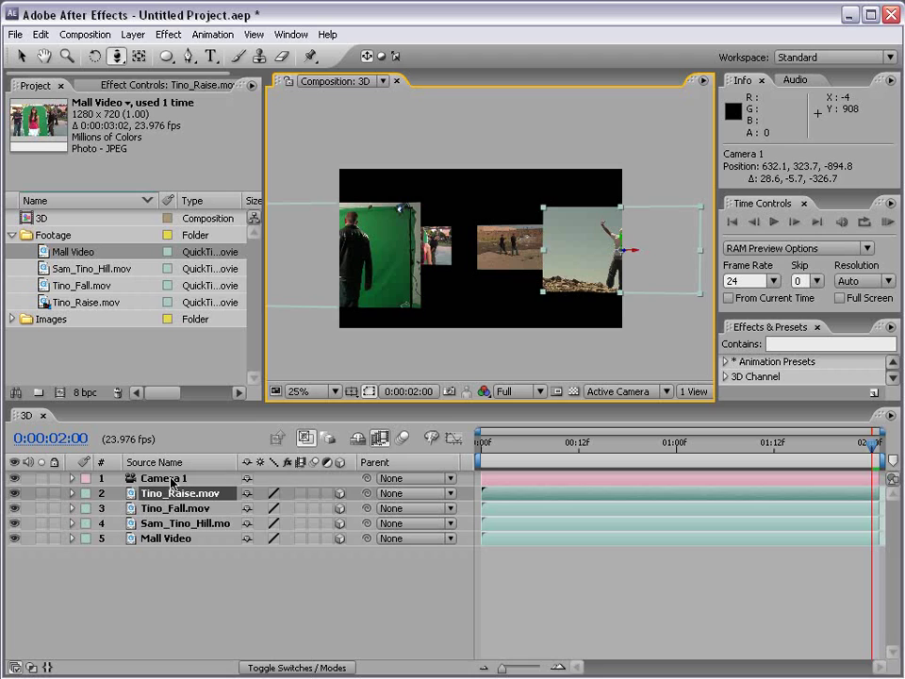
Expand Camera 1's Transform properties and set a Position keyframe at the composition start
left_click(166, 480)
left_click(70, 478)
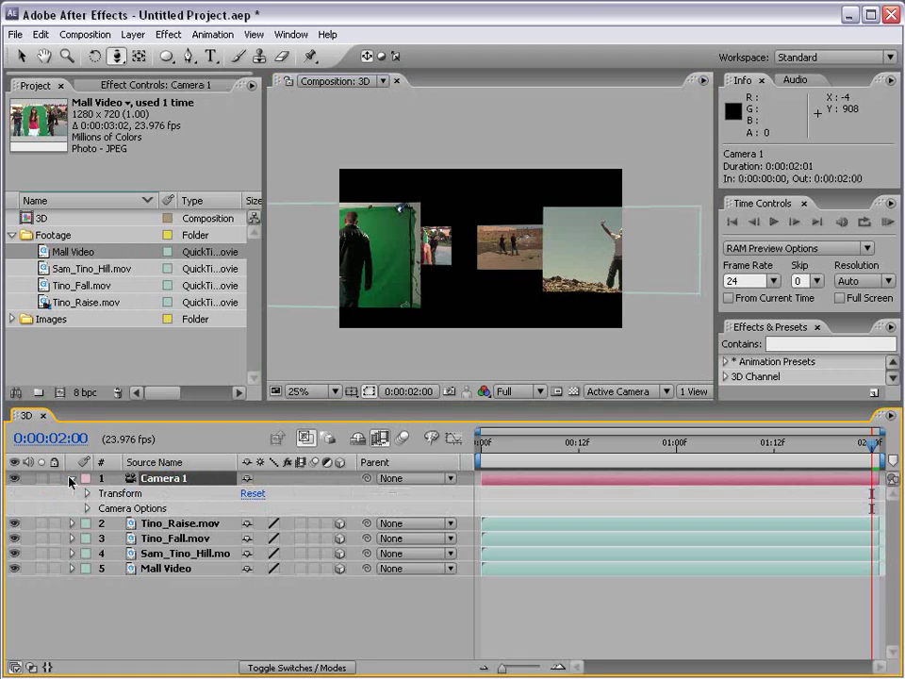
left_click(86, 493)
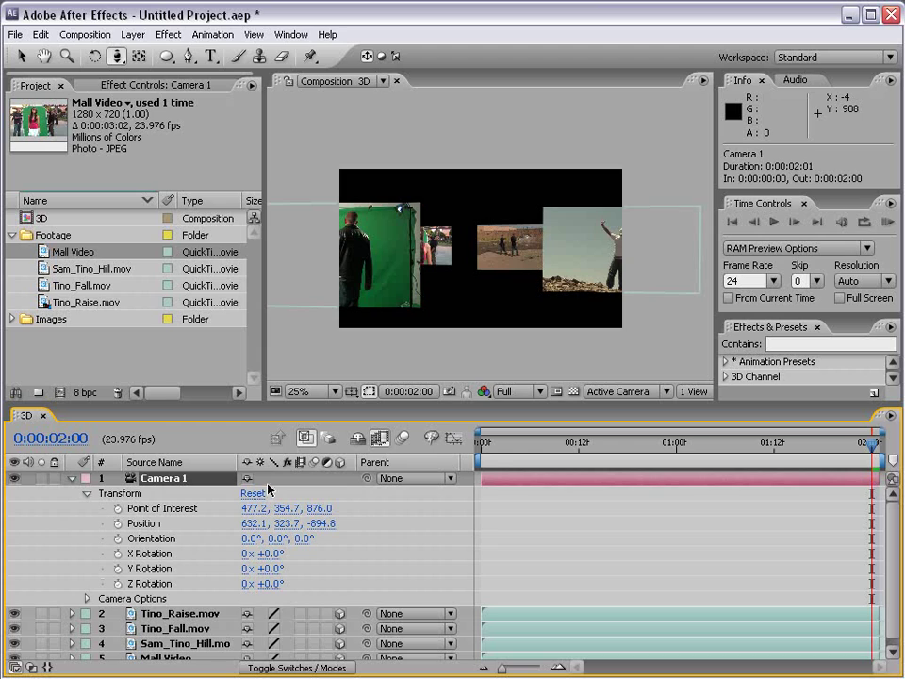
key("Home")
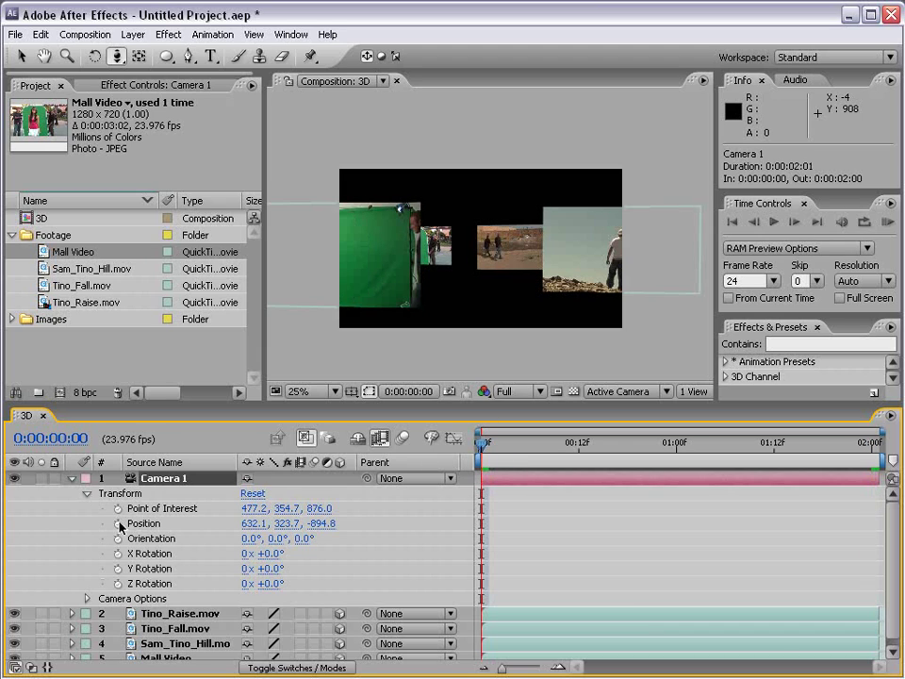
left_click(118, 524)
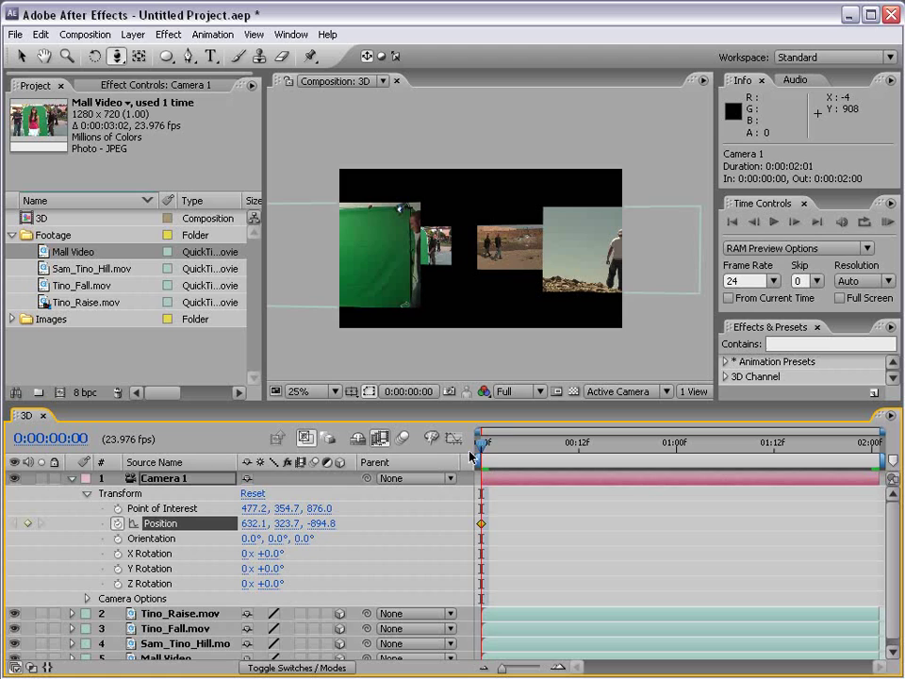
At 0:00:01:01, push Camera 1's Z position to -219.8 and RAM-preview the move
left_click_drag(471, 455, 685, 445)
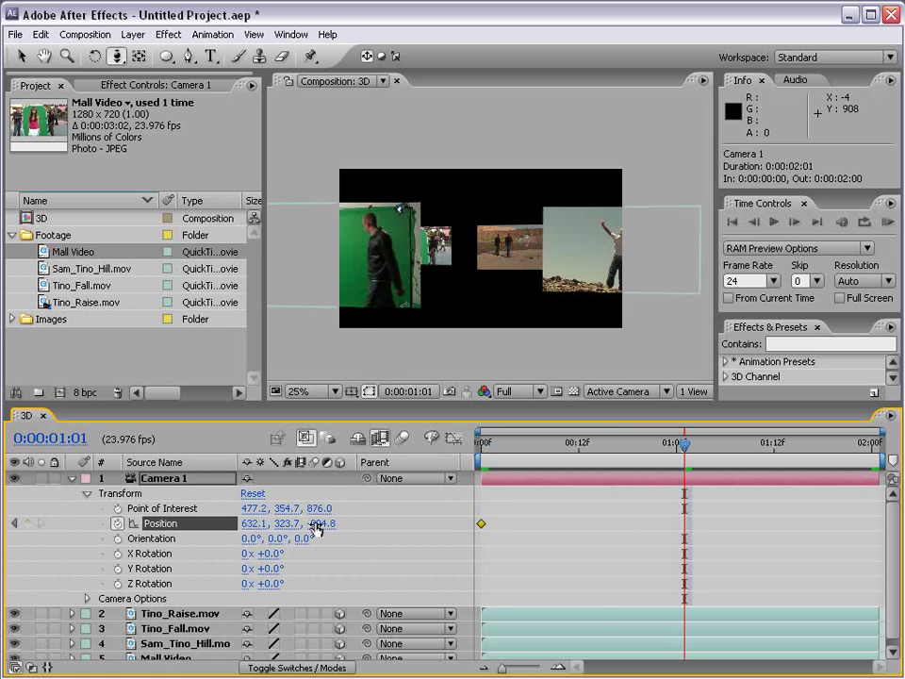
left_click_drag(323, 523, 611, 517)
left_click_drag(322, 523, 486, 525)
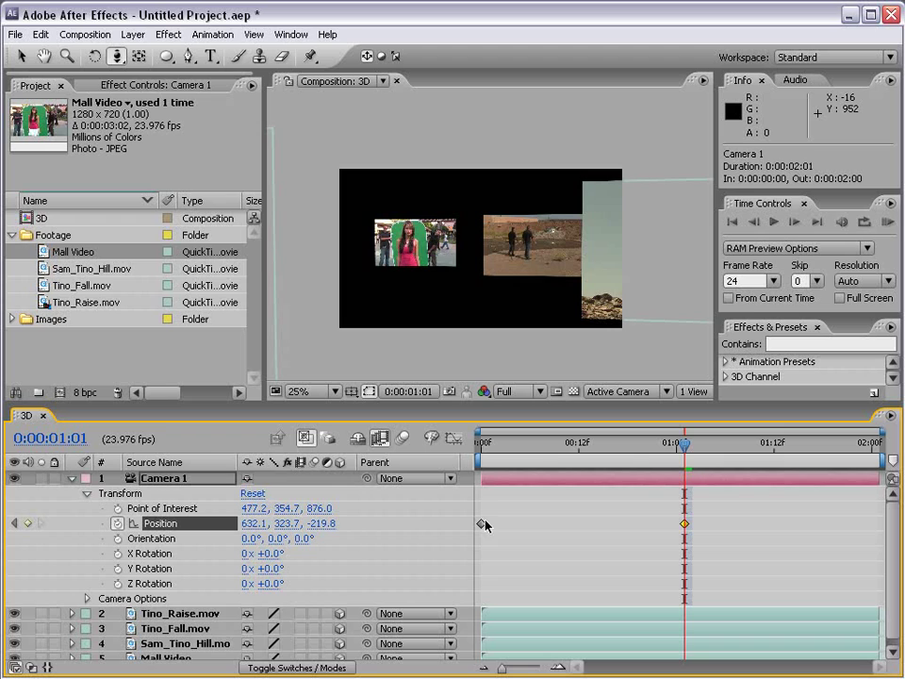
left_click(888, 222)
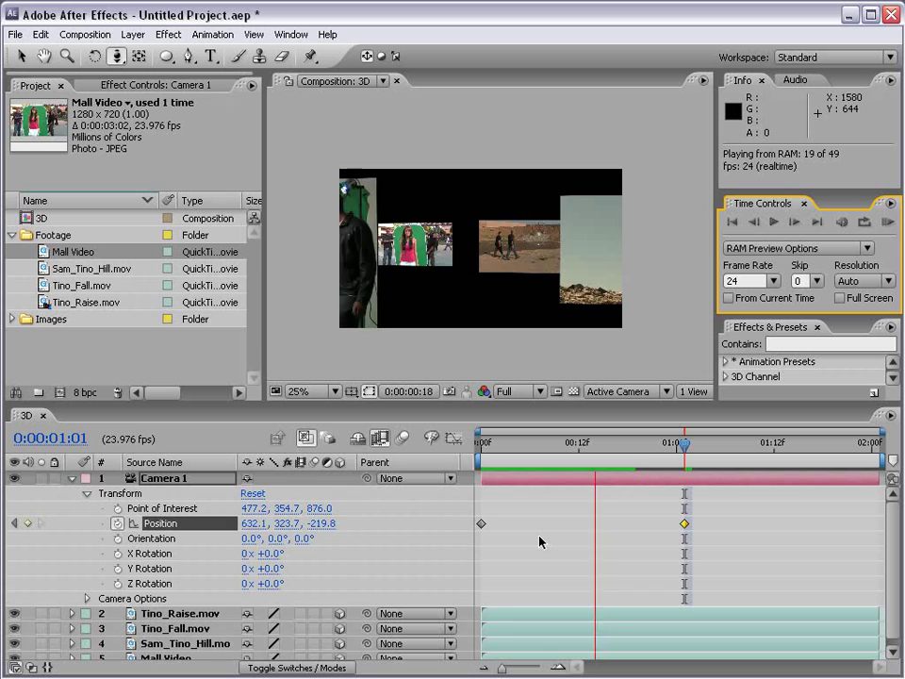
Apply Easy Ease (F9) to Camera 1's Position keyframes
left_click(685, 523)
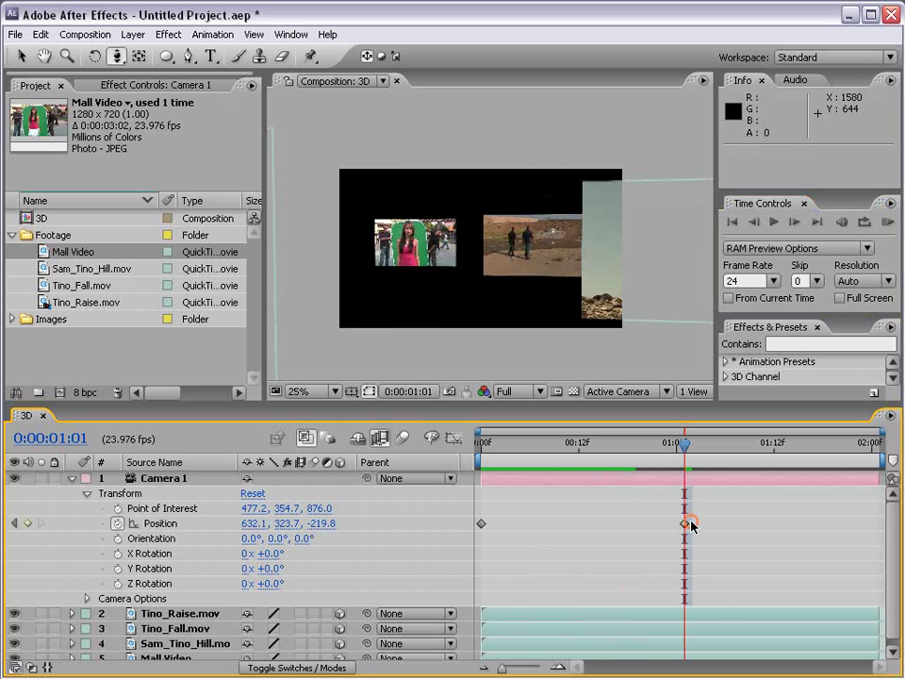
left_click_drag(691, 526, 478, 534)
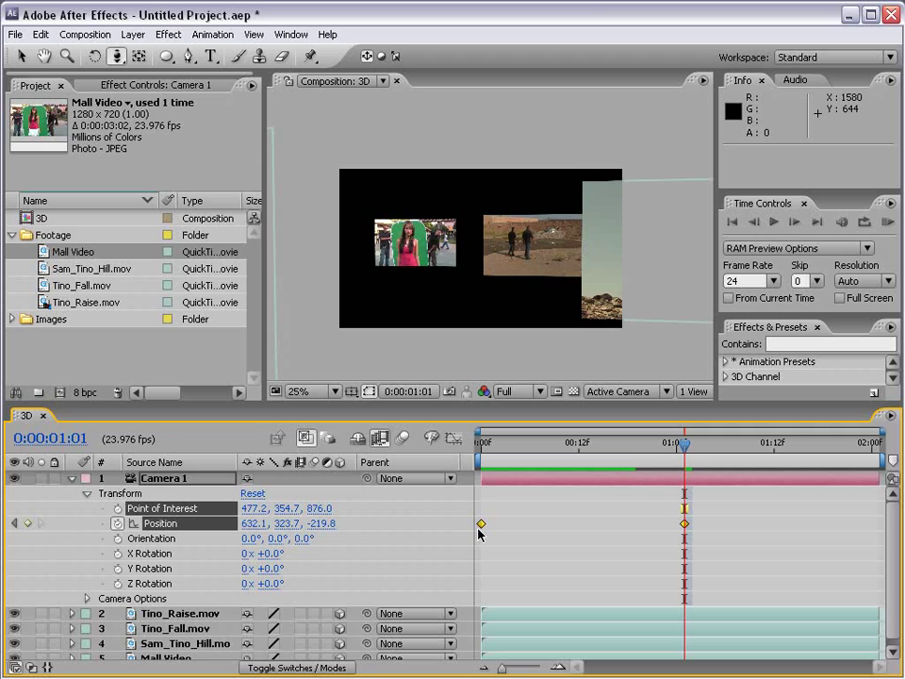
key("F9")
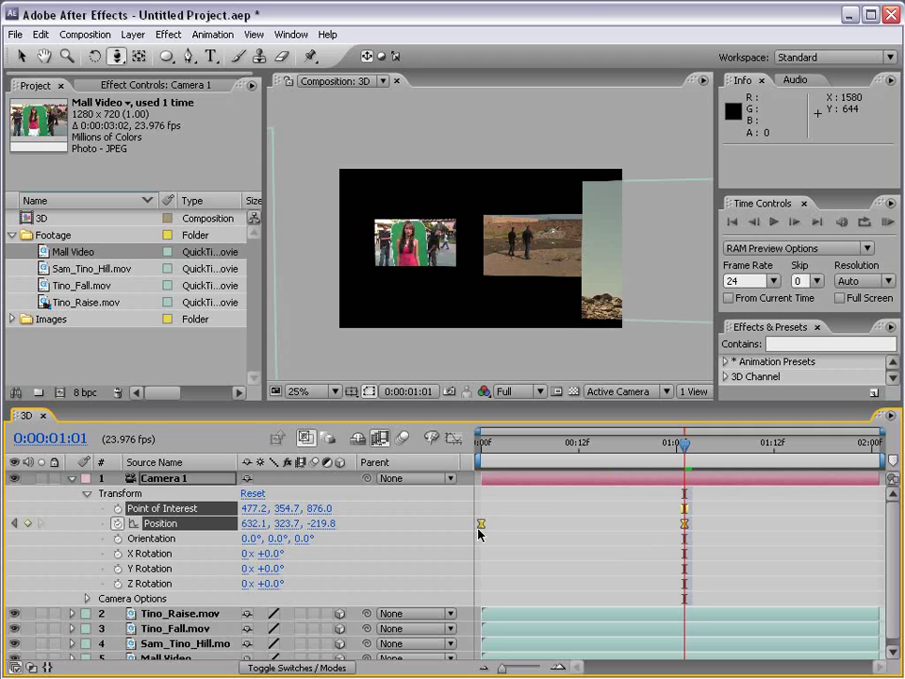
left_click(585, 530)
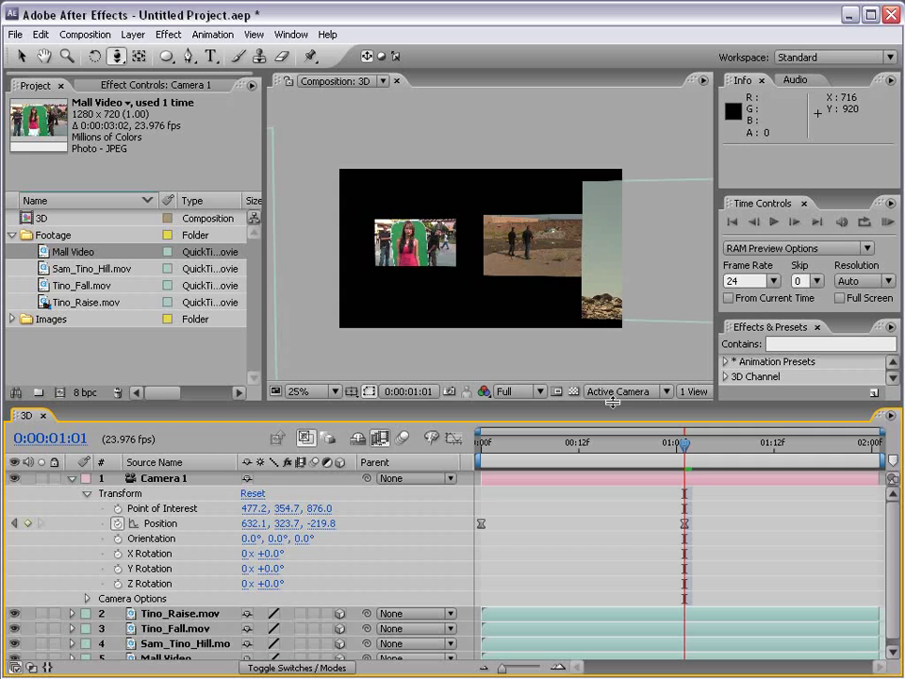
Set preview resolution to Quarter, RAM-preview the eased camera move, and return to 0:00:00:00
left_click(851, 281)
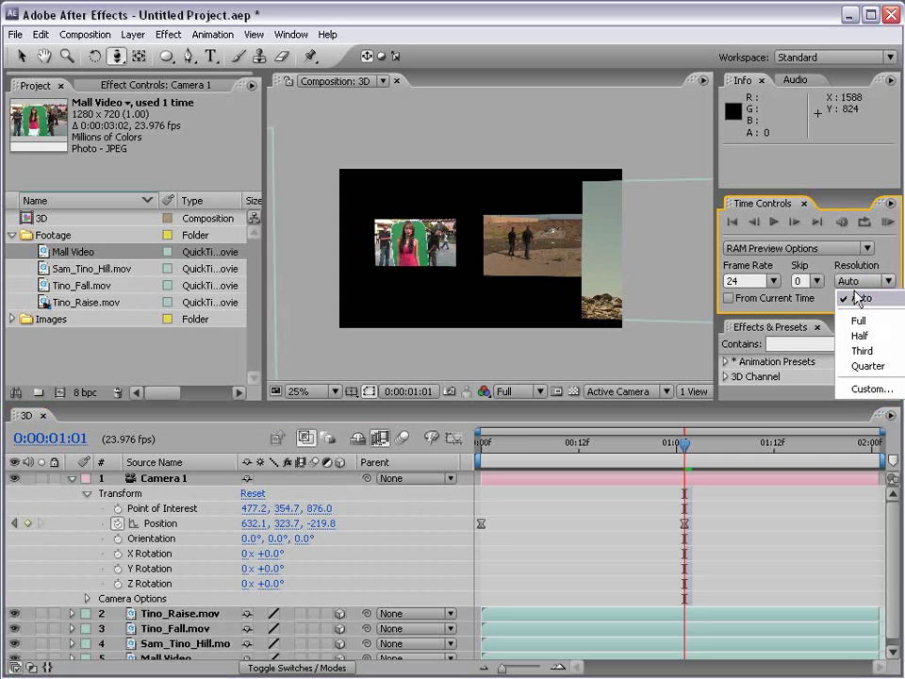
left_click(859, 366)
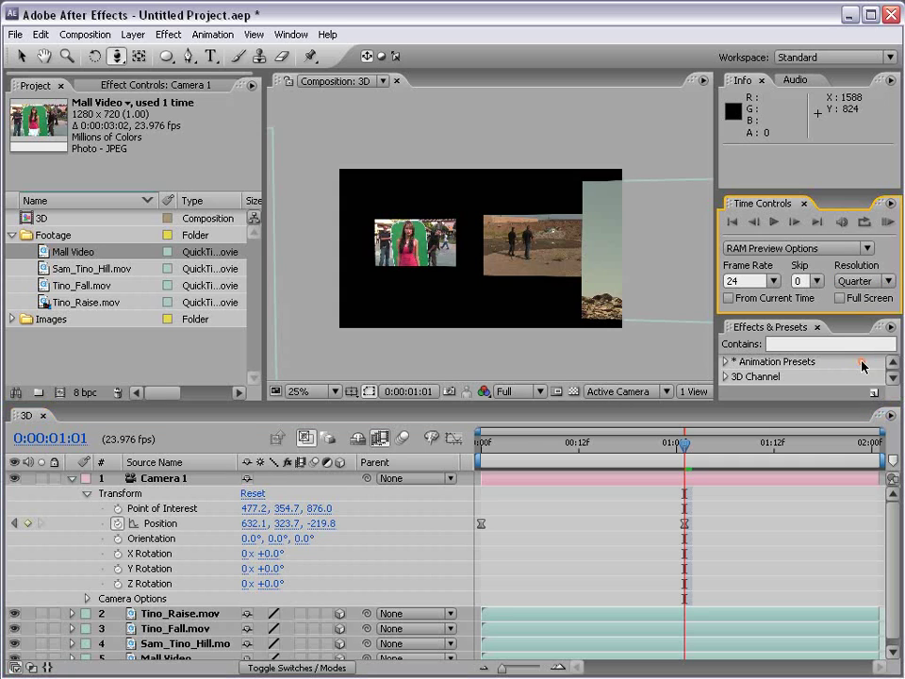
left_click(889, 223)
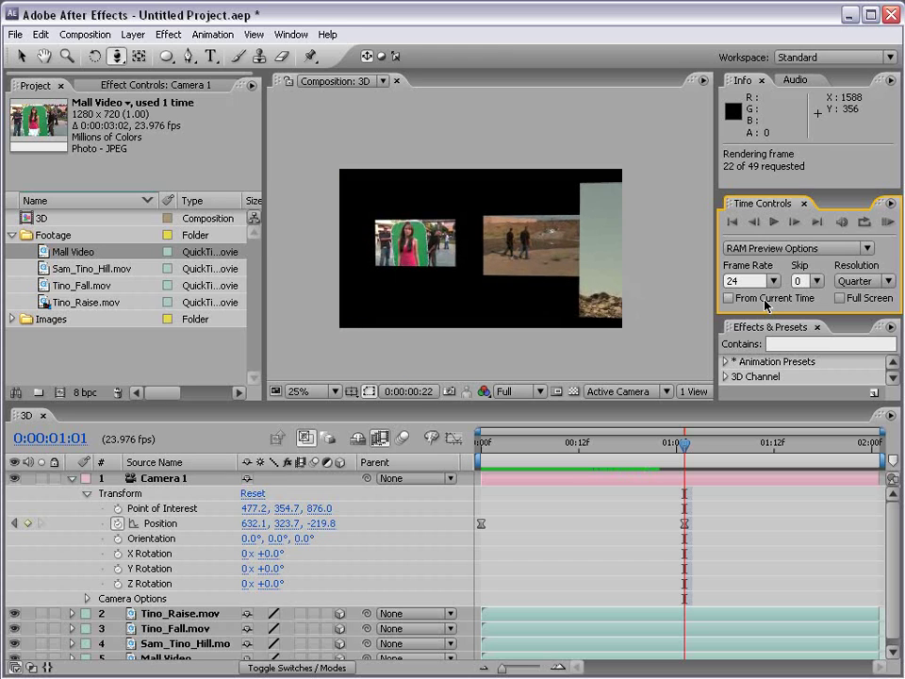
left_click(739, 490)
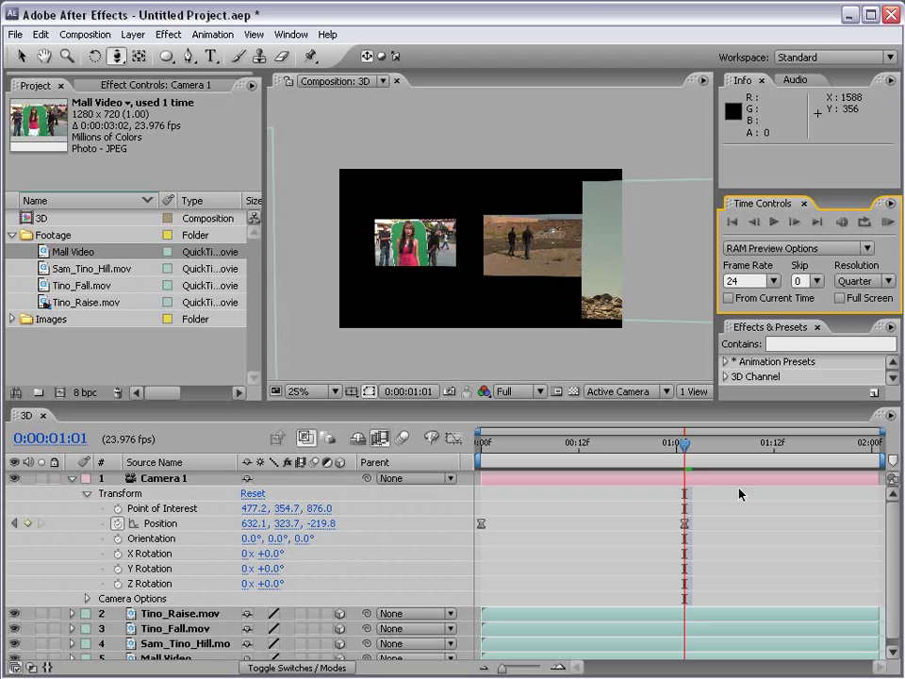
left_click_drag(683, 442, 462, 460)
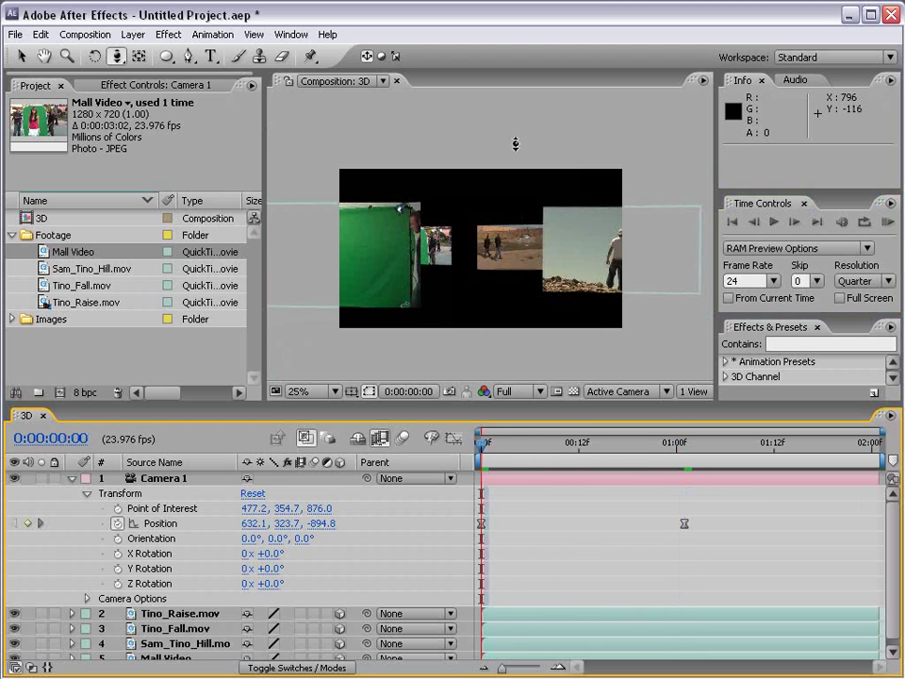
Create a new light layer and set its Light Type to Point
left_click(133, 35)
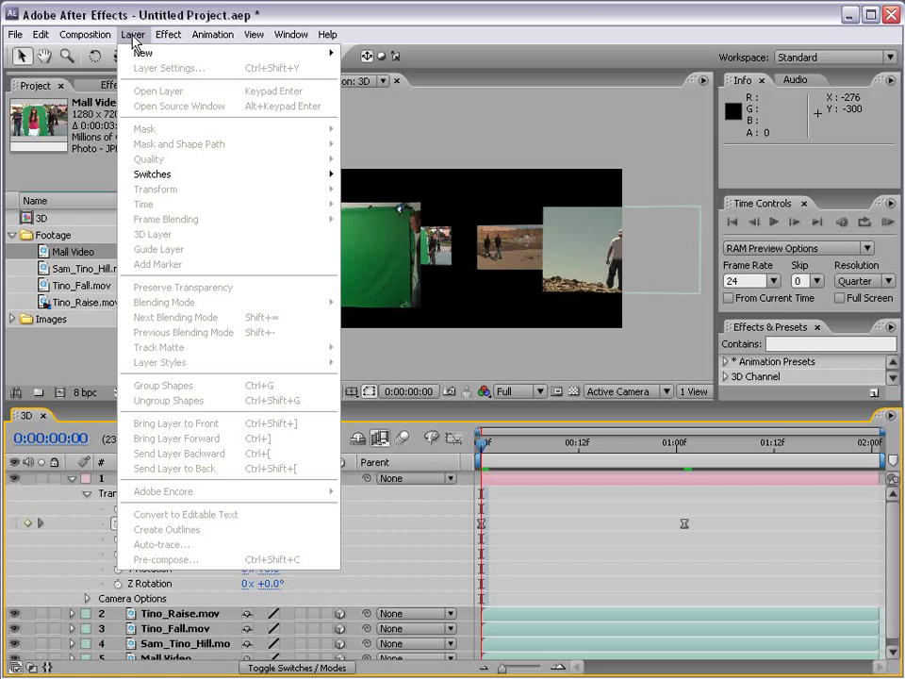
mouse_move(141, 54)
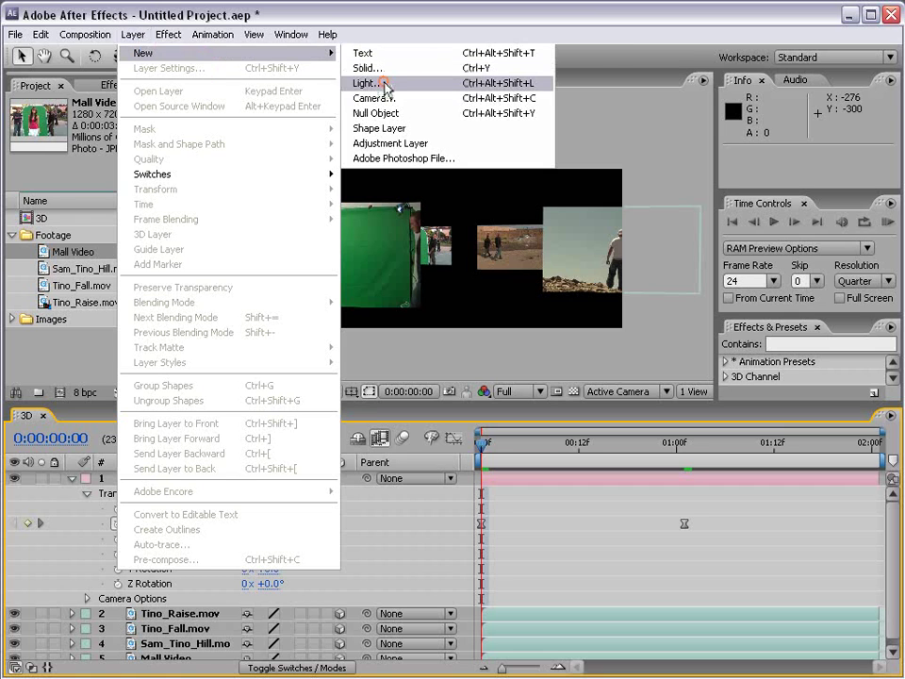
left_click(385, 83)
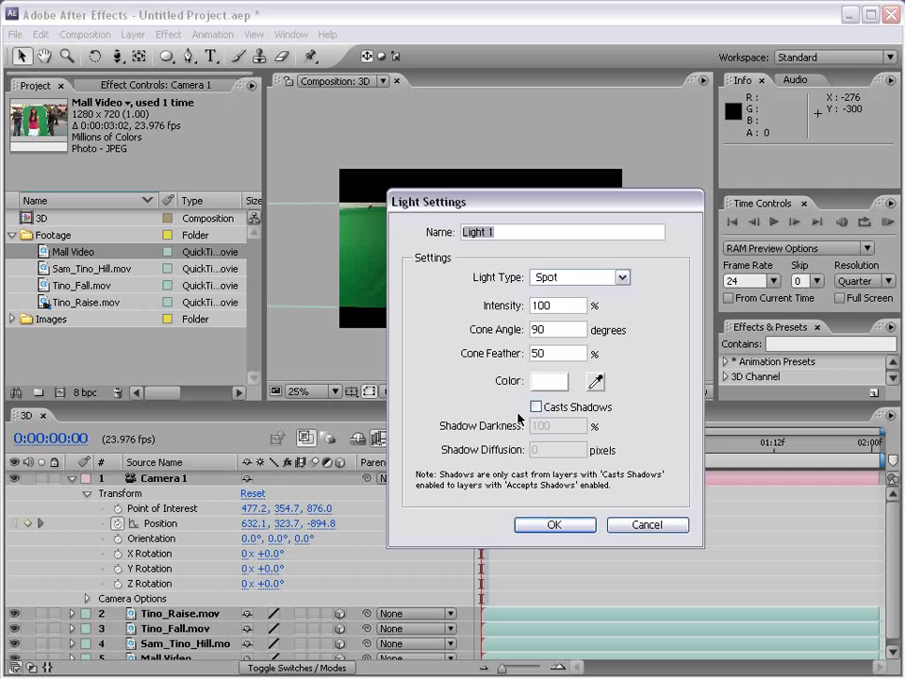
left_click(562, 278)
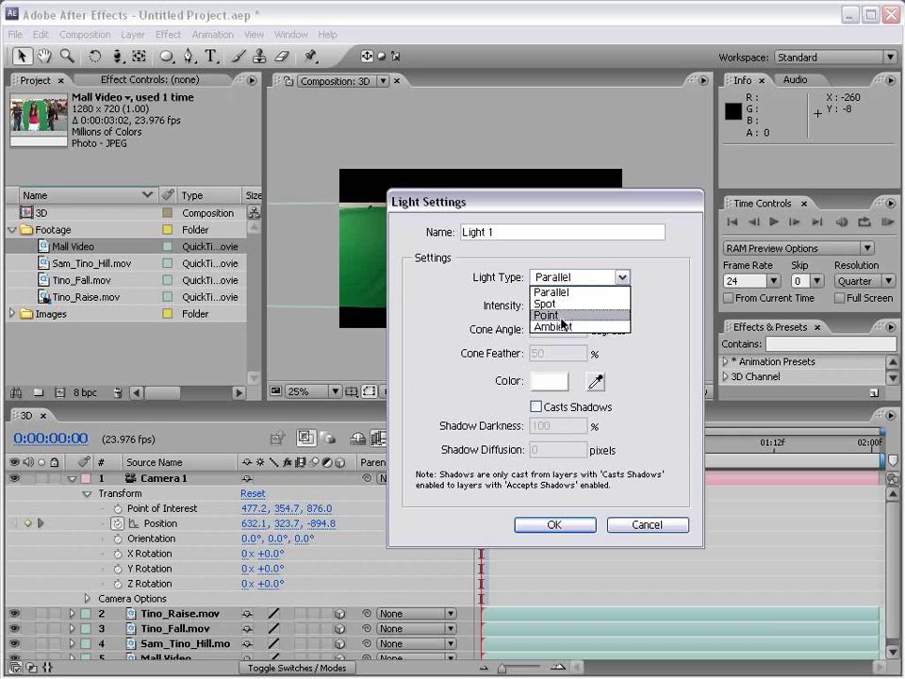
left_click(556, 316)
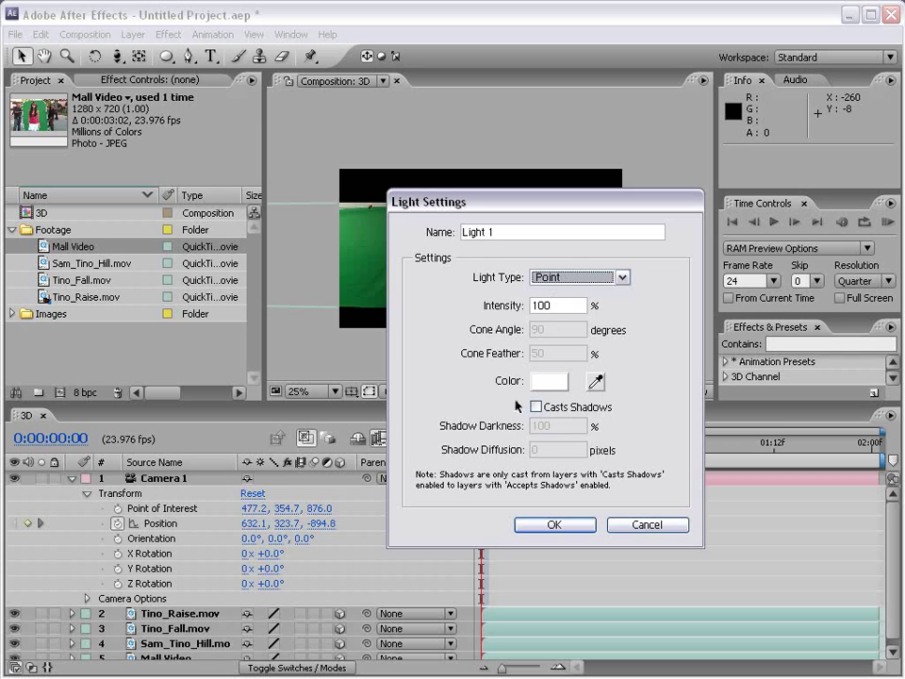
Give the light a saturated blue colour, enable Casts Shadows, and create it
left_click(566, 382)
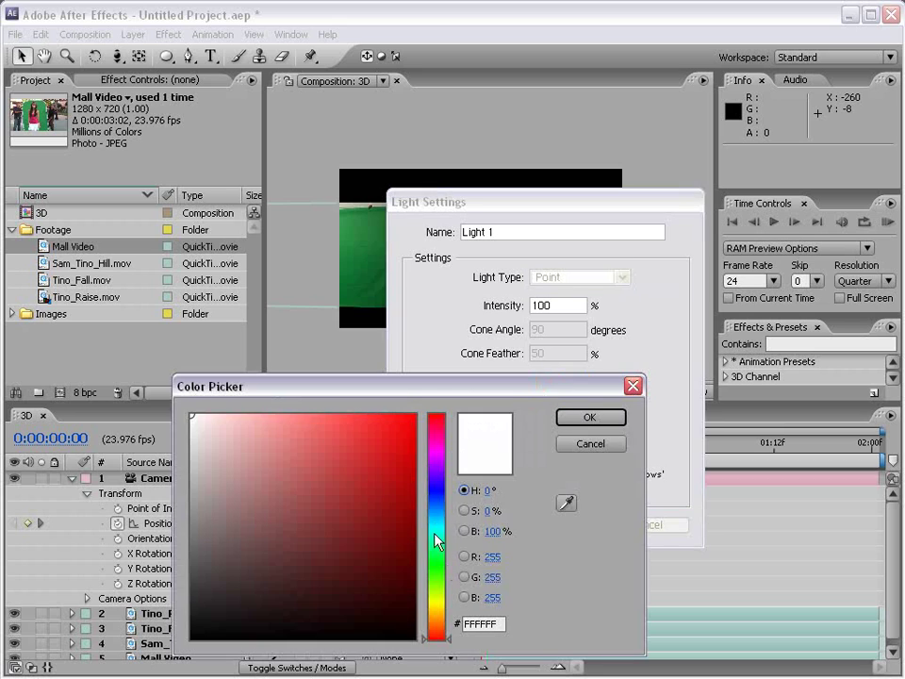
left_click_drag(436, 542, 437, 497)
left_click(407, 419)
left_click(416, 415)
left_click(588, 417)
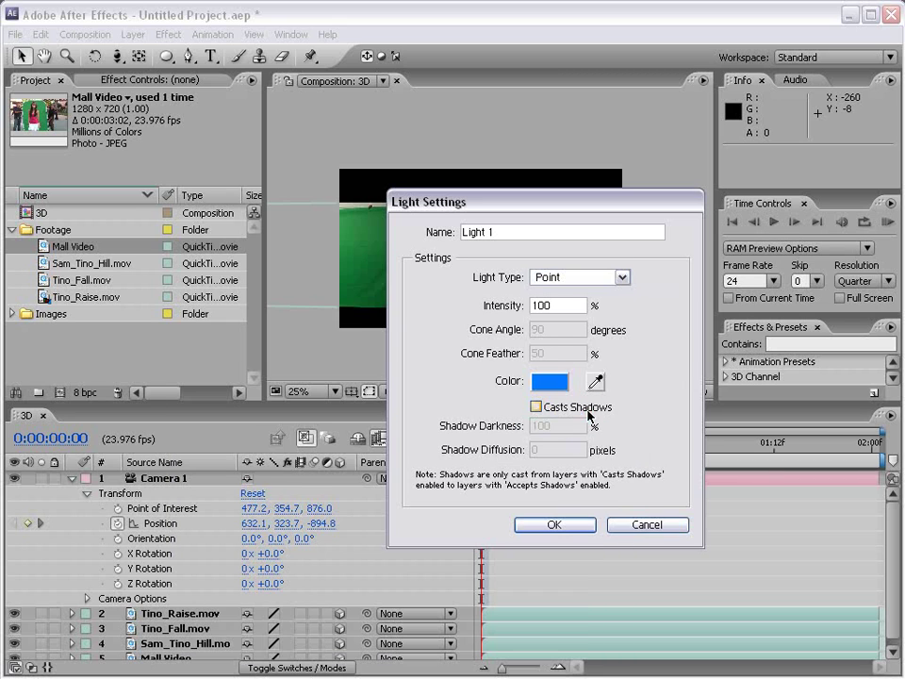
left_click(536, 407)
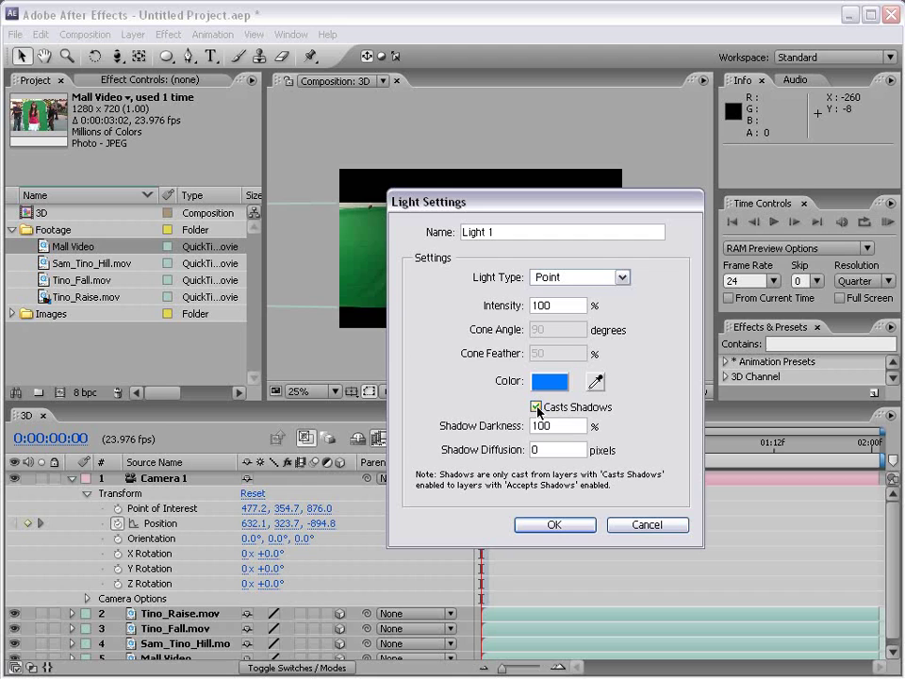
left_click(552, 525)
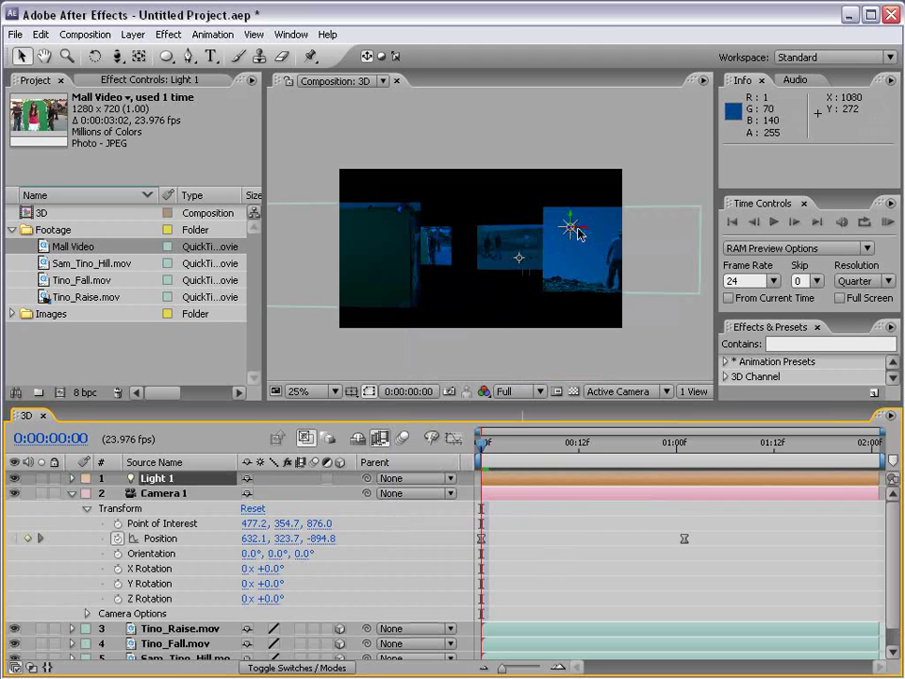
Drag Light 1 left and along Z to about 553.3, 106.7, -336.4, above the clips
left_click_drag(586, 228, 451, 232)
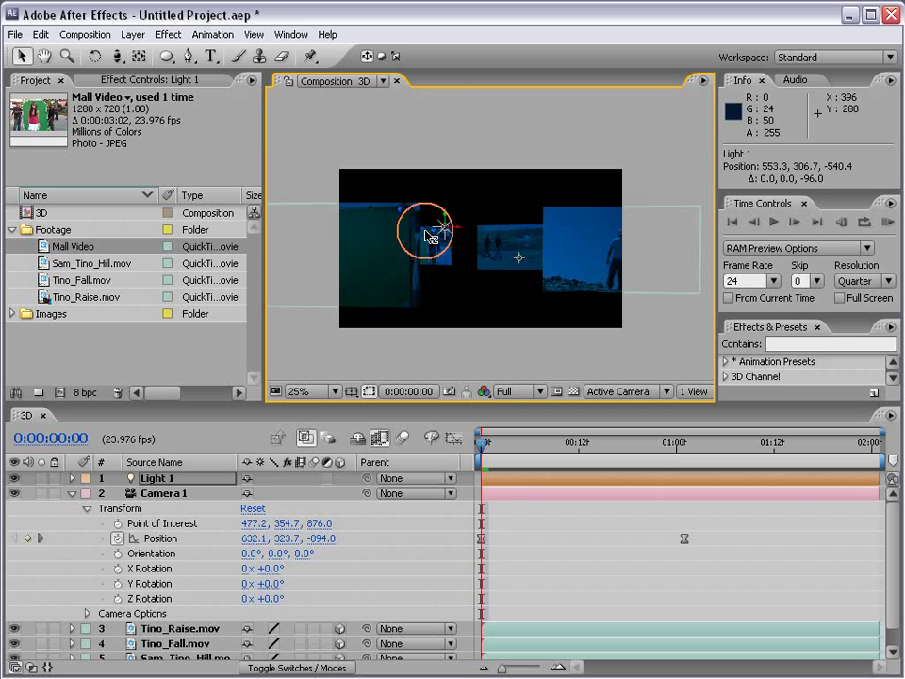
left_click_drag(429, 236, 465, 185)
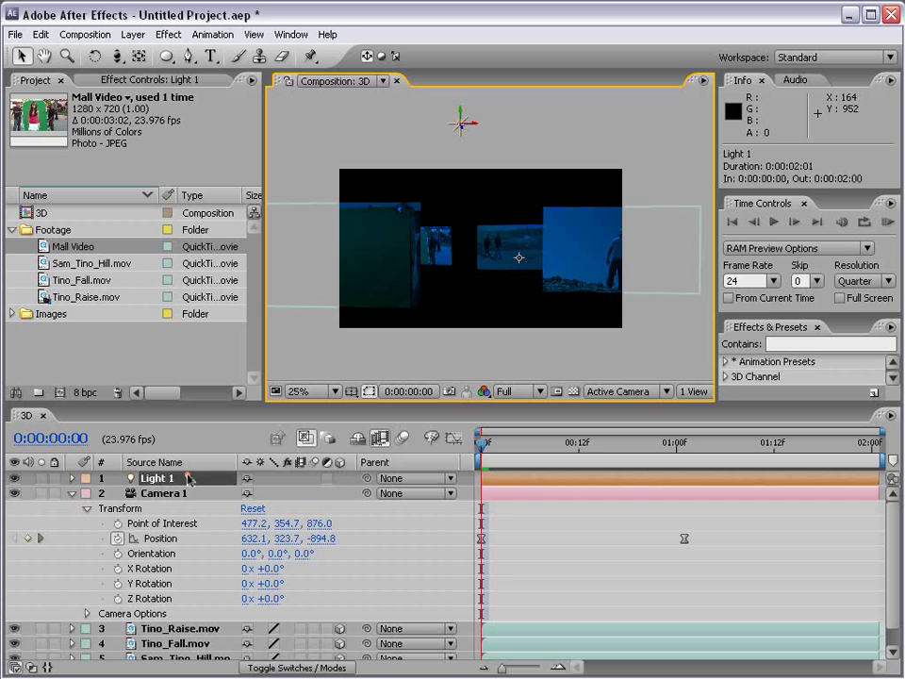
Change Light 1's colour to a pale blue in Light Settings
left_click(133, 35)
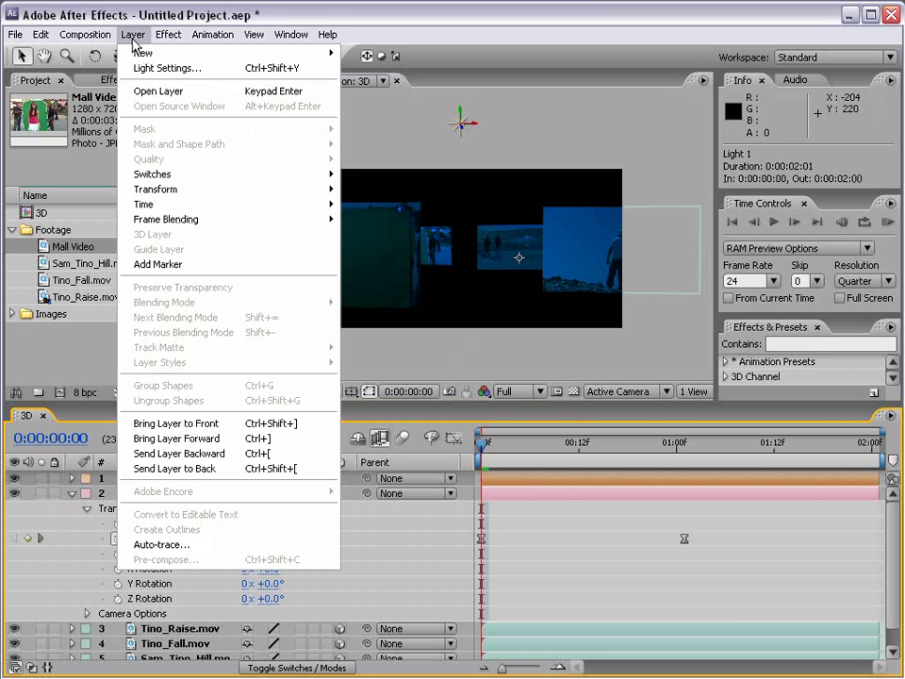
left_click(185, 69)
left_click(549, 380)
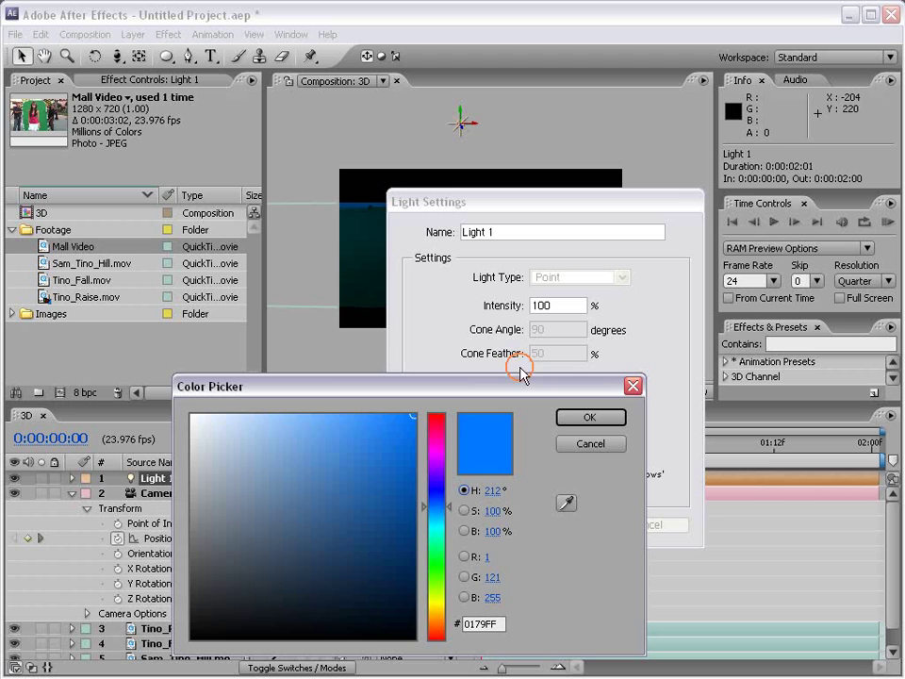
left_click(239, 407)
left_click(624, 418)
left_click(554, 524)
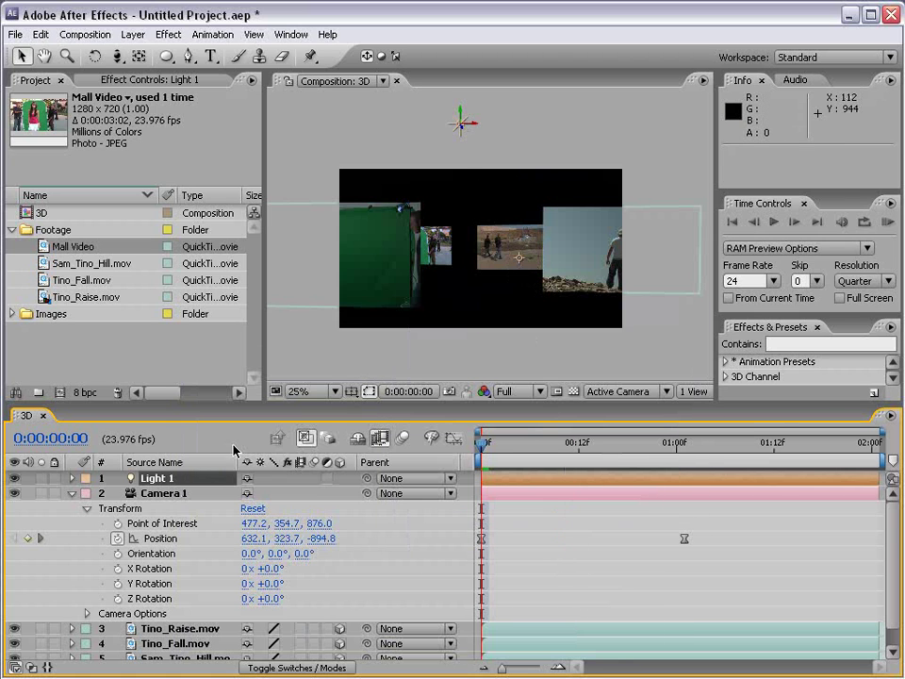
Expand Light 1's Transform and Light Options to inspect them, then collapse Light 1 and Camera 1
left_click(158, 484)
left_click(73, 478)
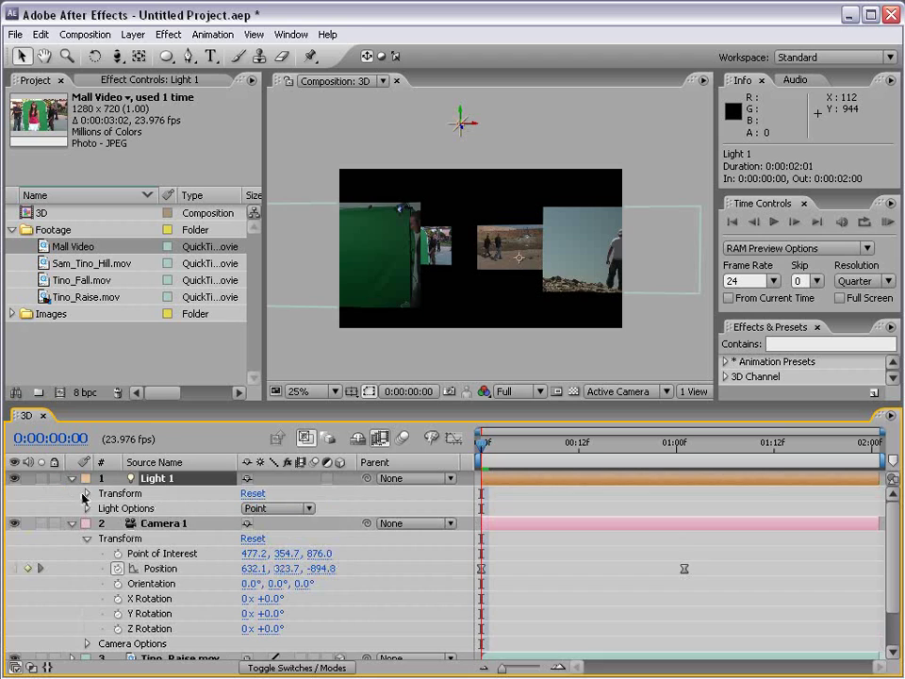
left_click(85, 493)
left_click(87, 523)
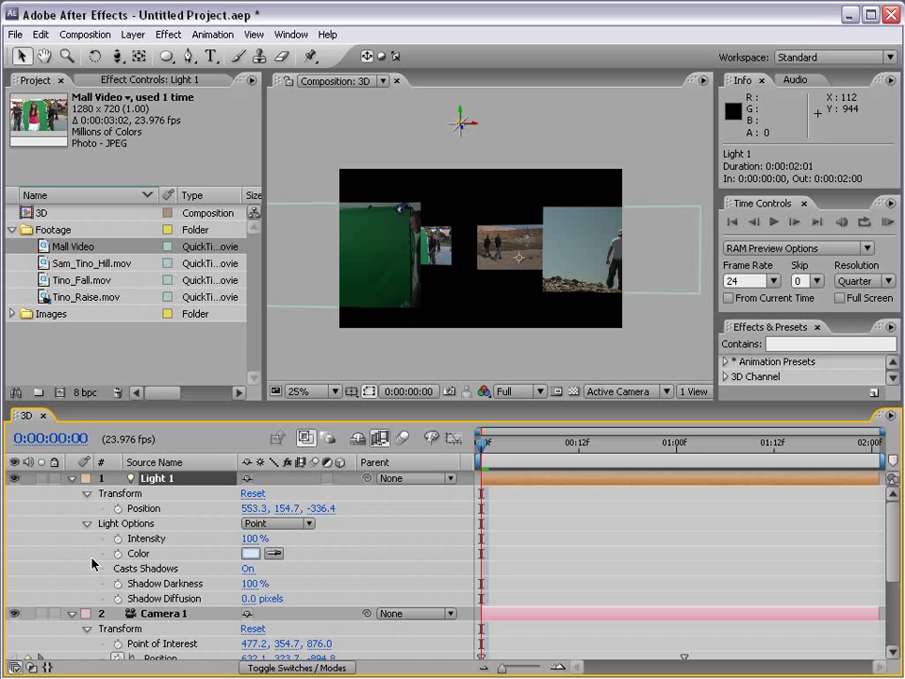
left_click(85, 493)
left_click(71, 478)
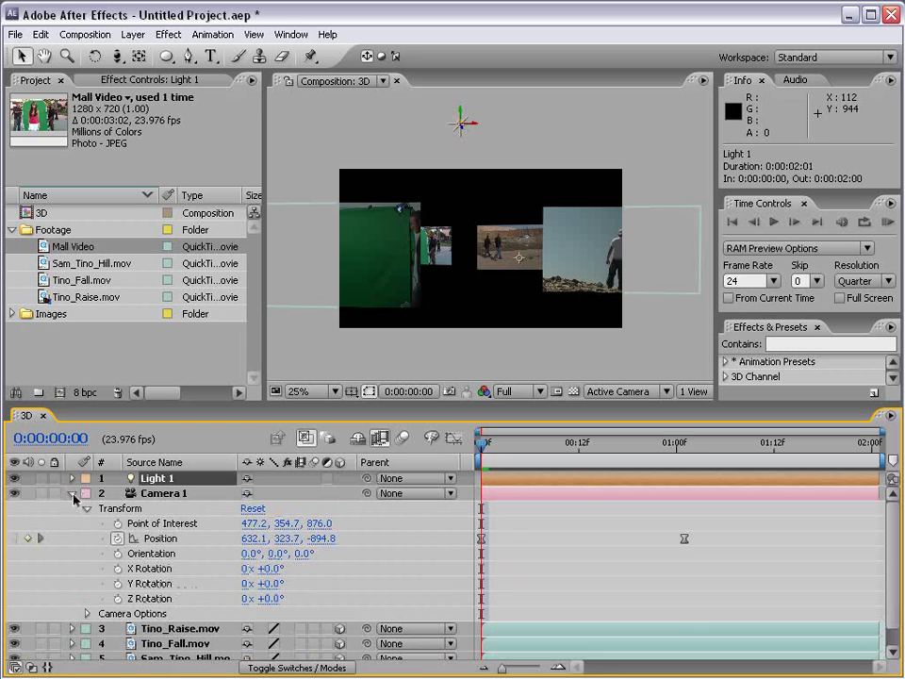
left_click(72, 493)
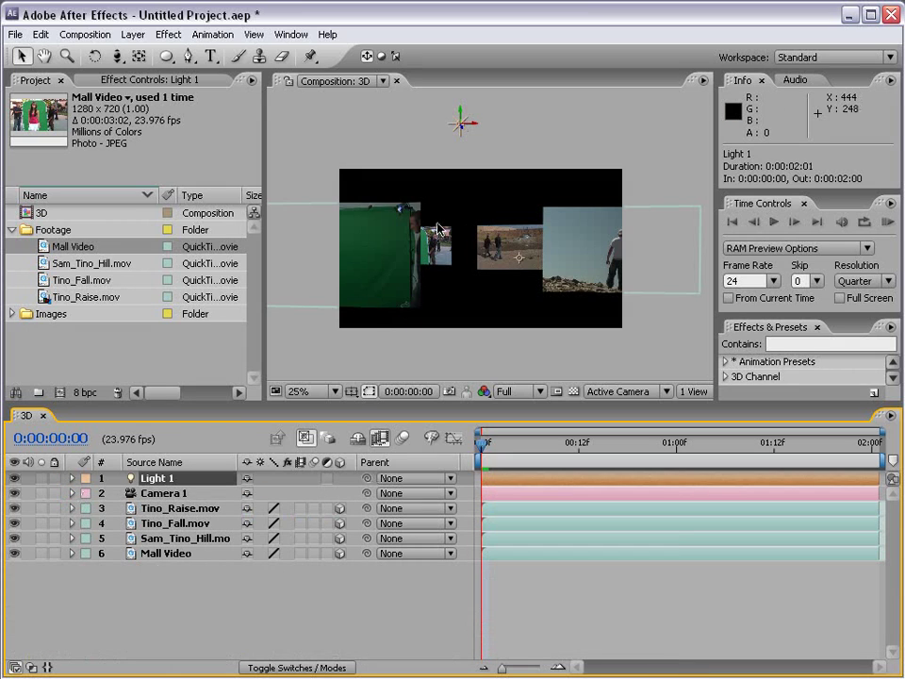
Select Tino_Raise.mov and reveal its Material Options with A
left_click(168, 511)
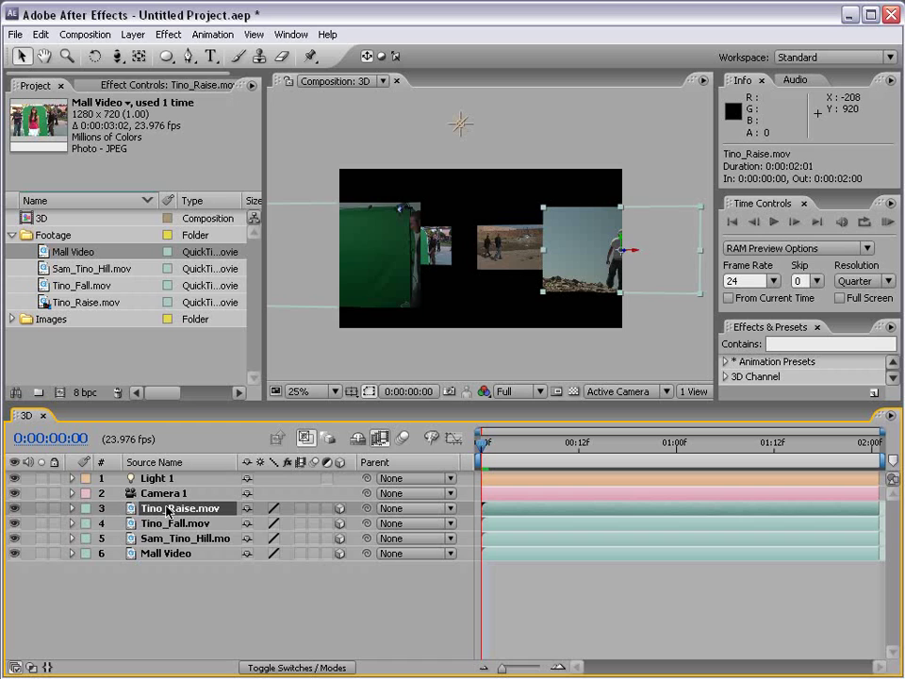
key("a")
key("a")
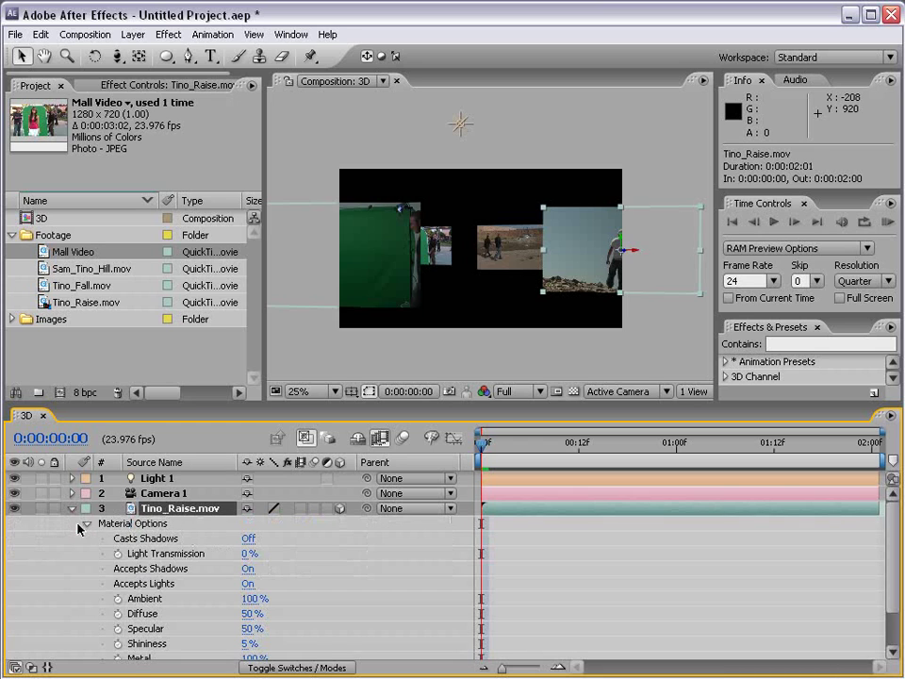
scroll(155, 556, "down", 1)
left_click(72, 495)
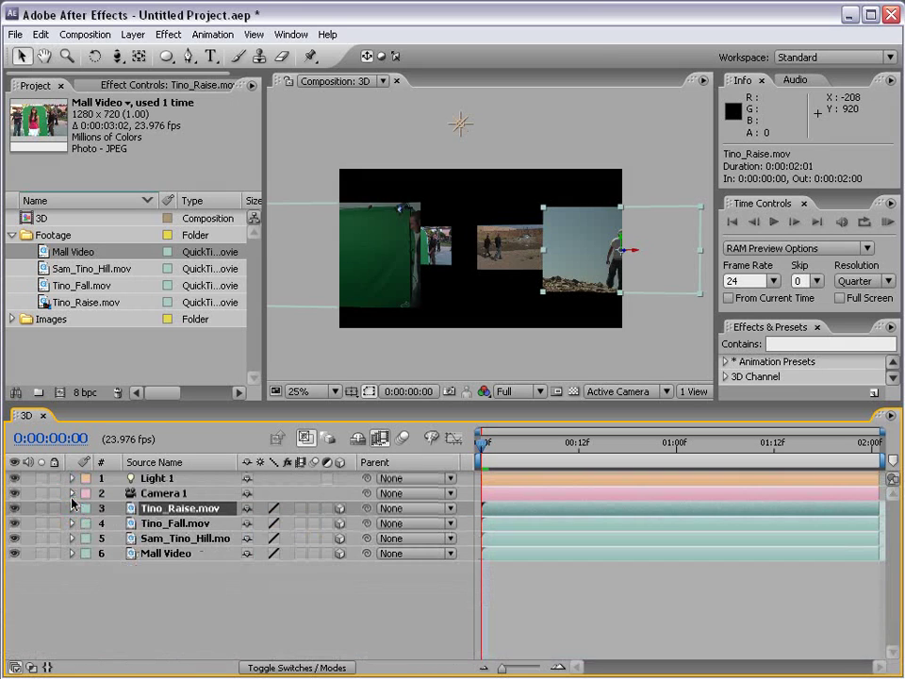
left_click(72, 508)
scroll(76, 509, "down", 2)
scroll(82, 503, "up", 1)
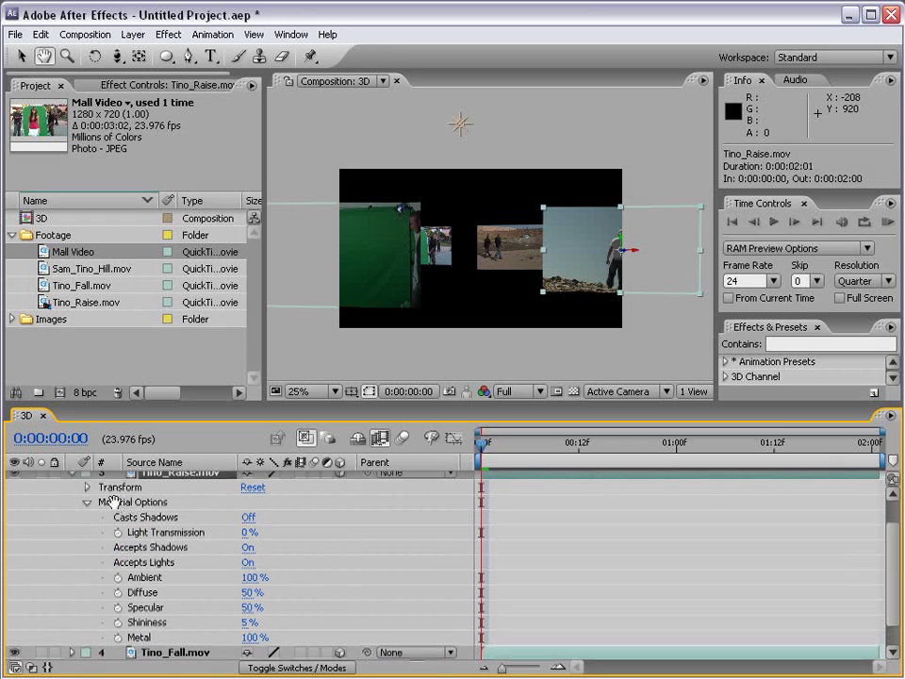
Collapse and reopen Tino_Raise's material settings, then drag the Timeline divider up to enlarge it
left_click(84, 502)
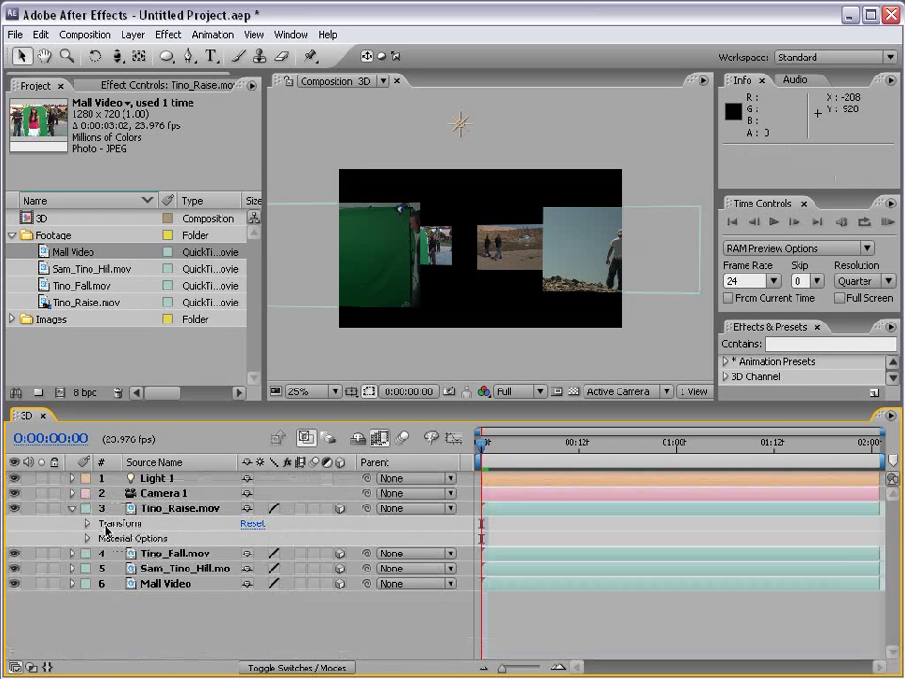
left_click(87, 538)
scroll(175, 539, "down", 1)
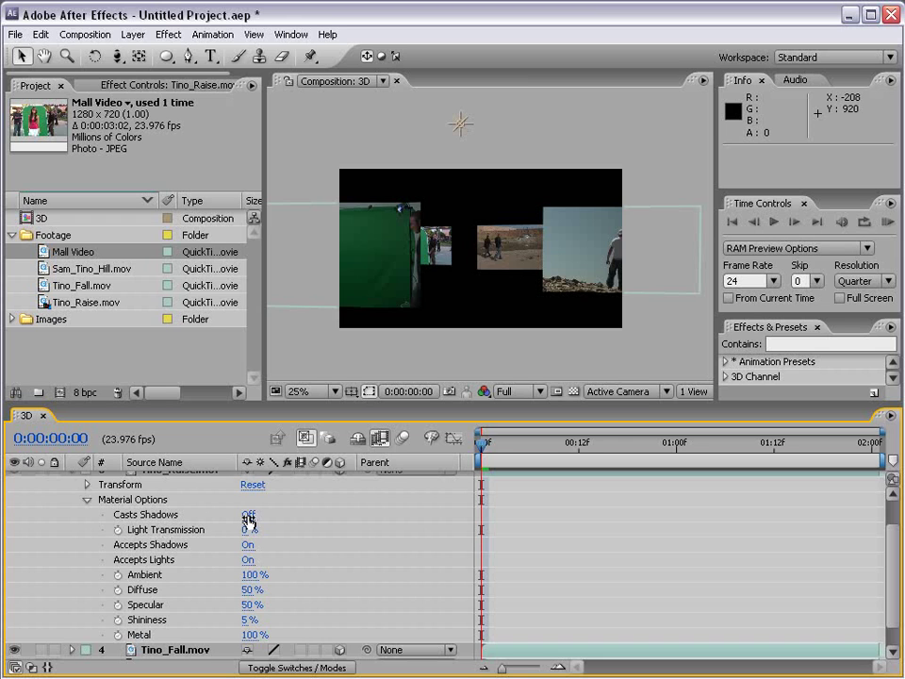
left_click_drag(238, 403, 238, 276)
Toggle Casts Shadows on Tino_Raise and Tino_Fall one at a time, then collapse both layers
left_click(72, 382)
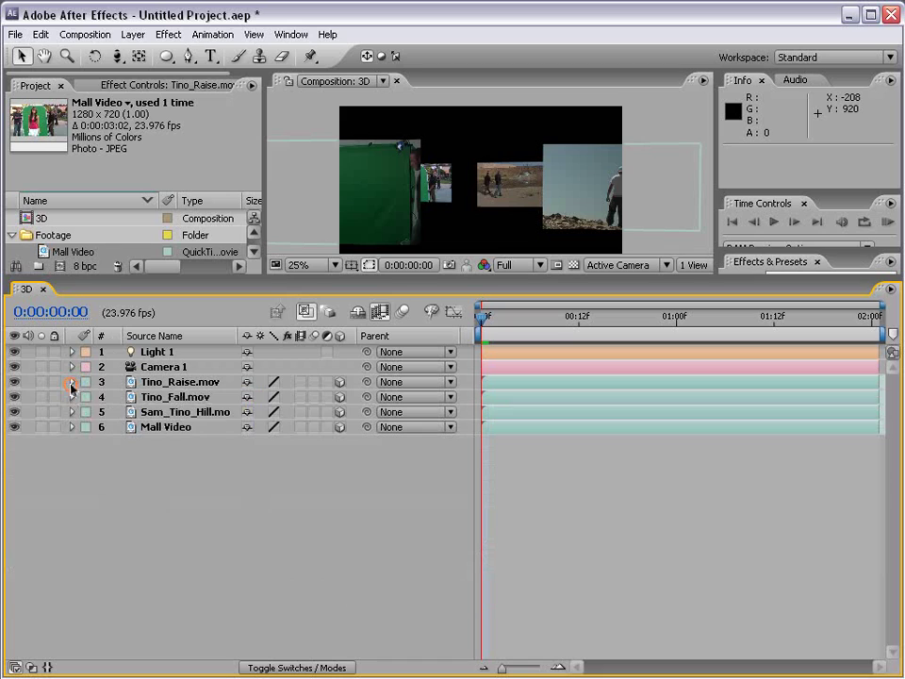
left_click(166, 382)
key("a")
key("a")
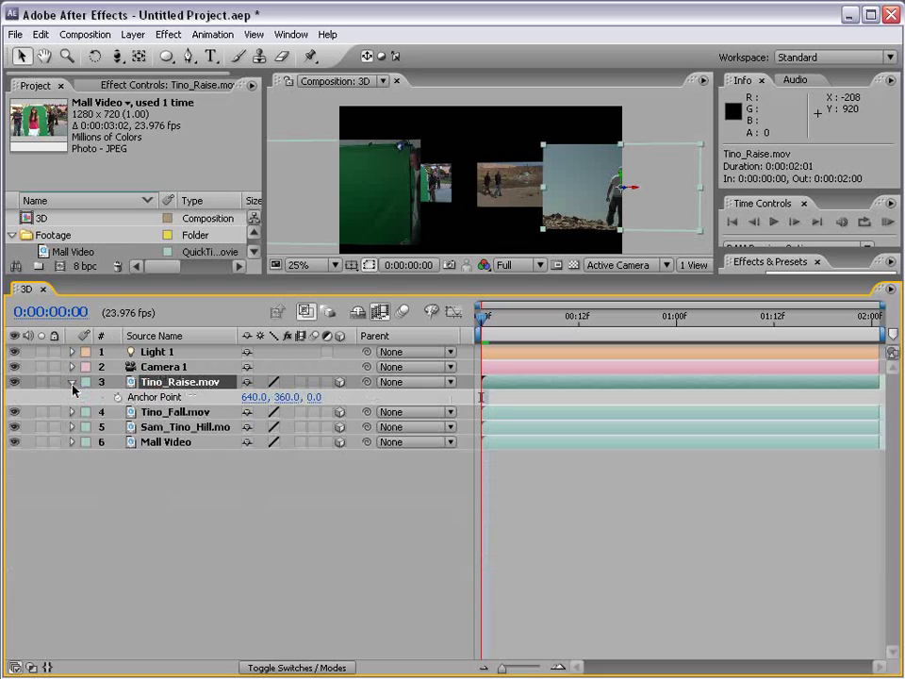
left_click(250, 412)
left_click(174, 546)
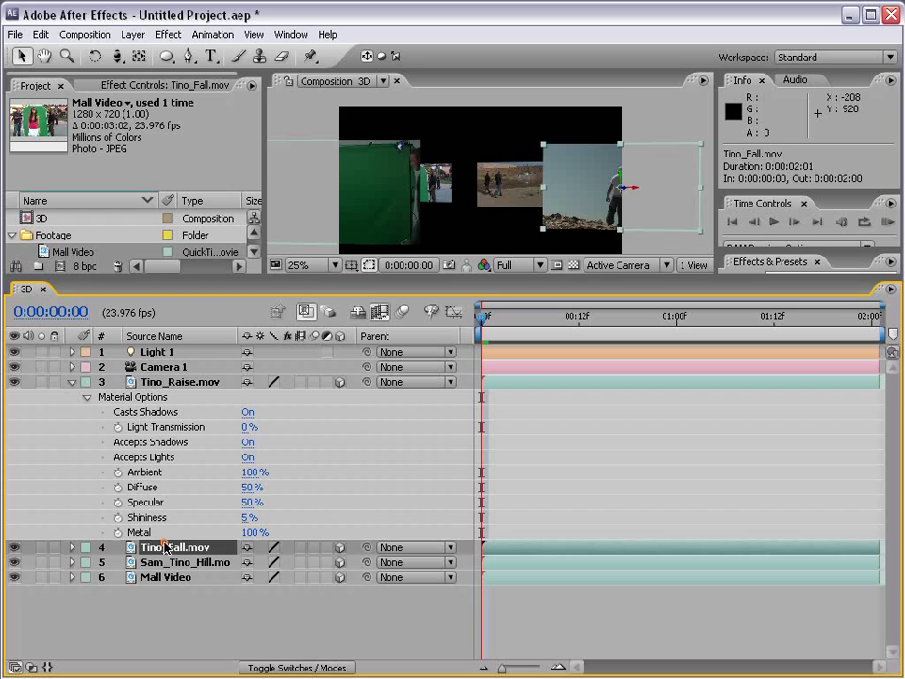
key("a")
key("a")
left_click(250, 578)
left_click(250, 578)
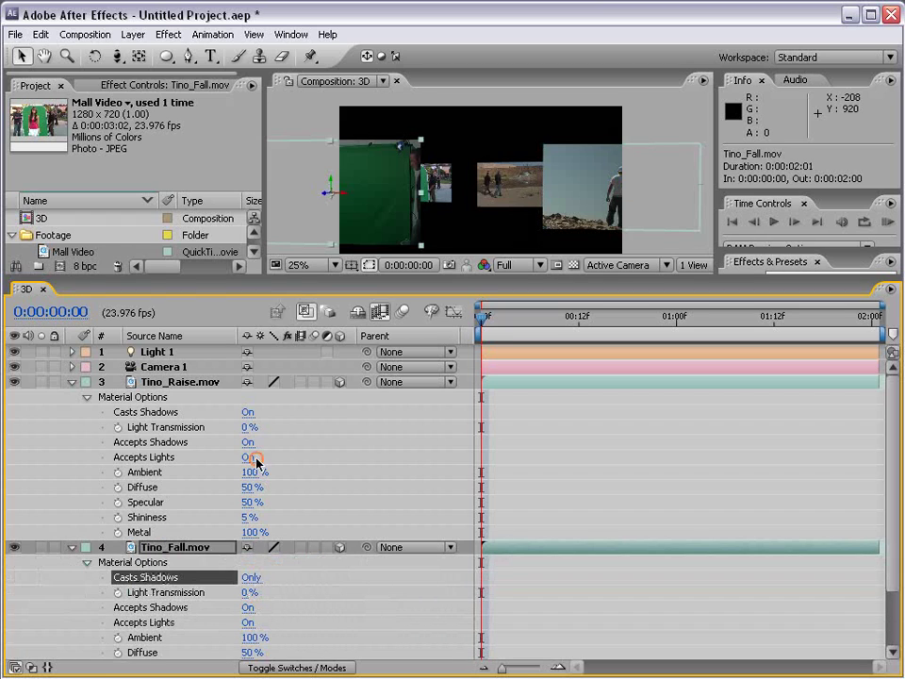
left_click(249, 412)
left_click(71, 382)
left_click(71, 396)
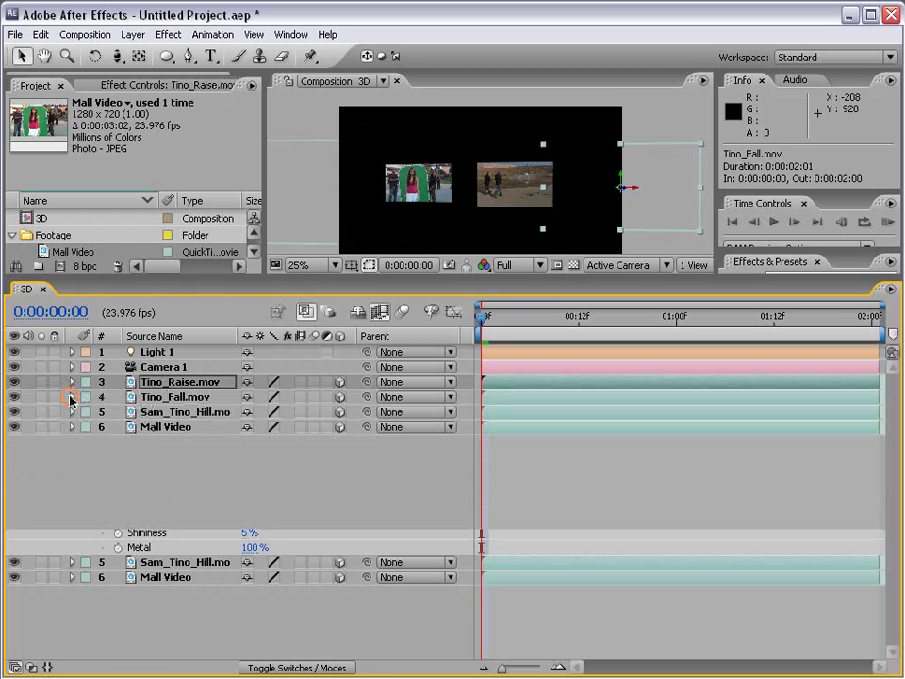
Select all four video layers and switch Casts Shadows On for them together
left_click(155, 429, "shift")
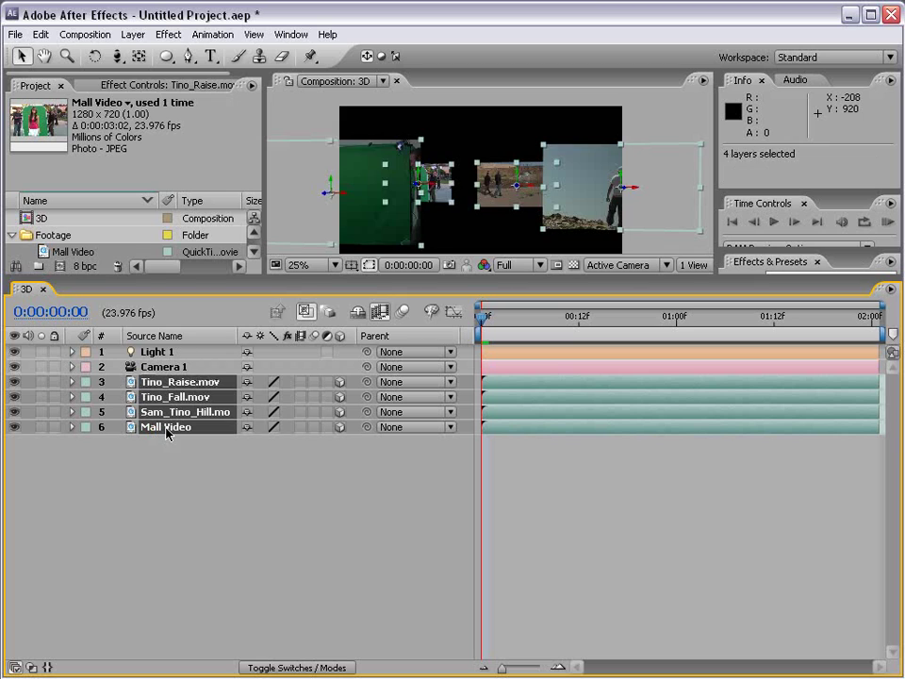
key("a")
key("a")
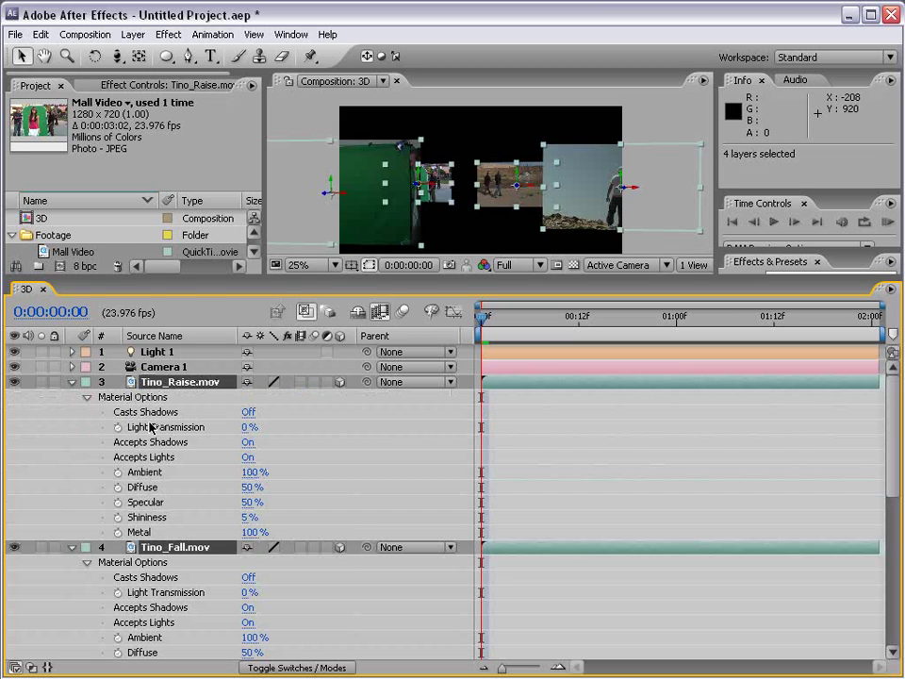
left_click(250, 415)
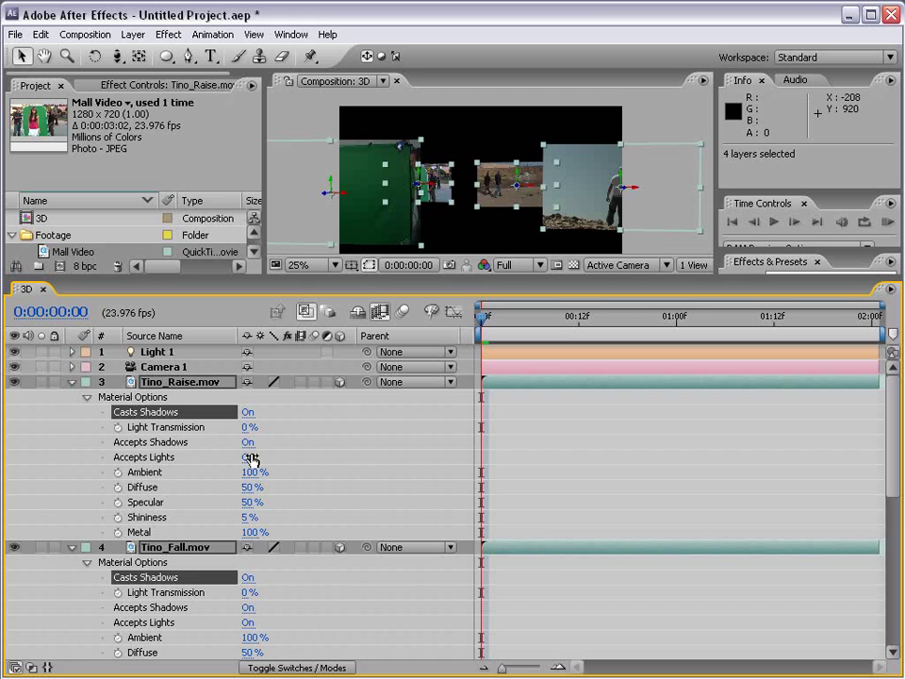
key("h")
scroll(288, 599, "down", 8)
scroll(292, 418, "up", 4)
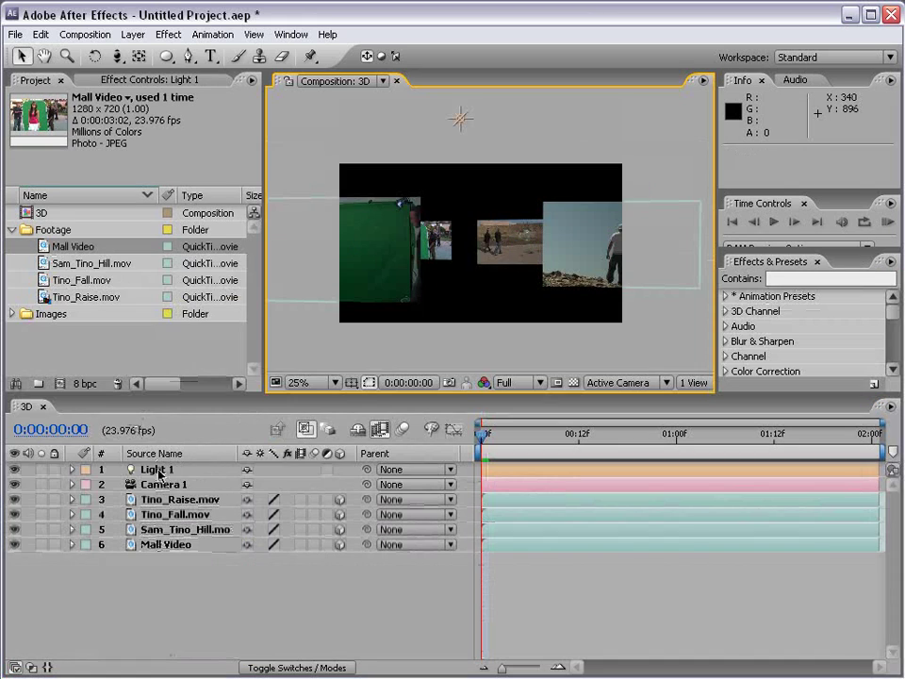
Push Light 1 back, delete Tino_Raise and Sam_Tino_Hill, and move Tino_Fall to Z 1030.8
left_click(156, 469)
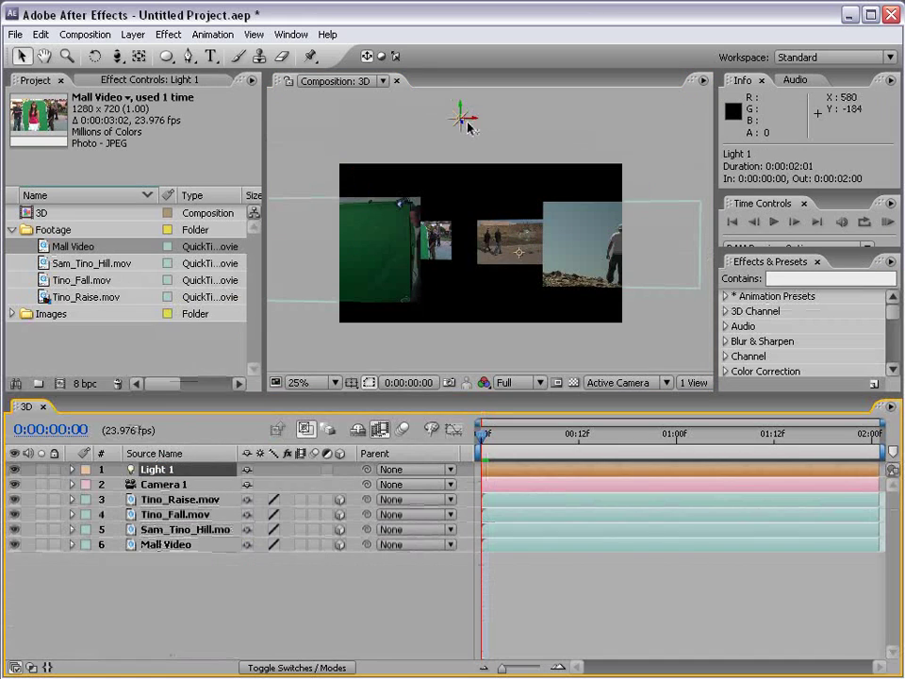
left_click_drag(464, 126, 203, 102)
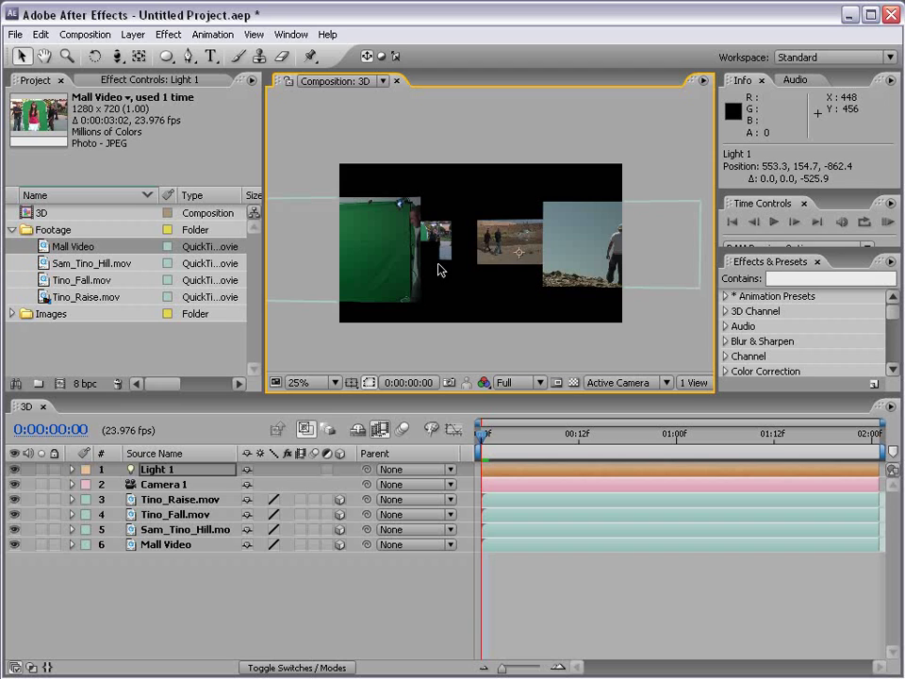
left_click(586, 240)
key("Delete")
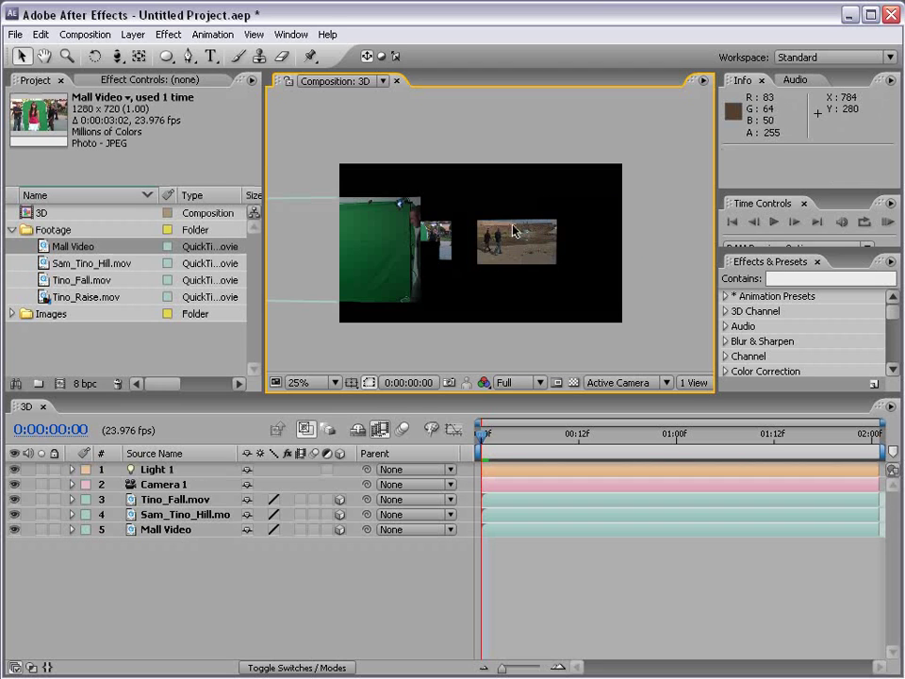
left_click(511, 236)
key("Delete")
left_click_drag(349, 254, 491, 248)
Dolly Camera 1 closer to the layers and slide it sideways with the camera tools
key("c")
left_click_drag(376, 251, 398, 237)
key("c")
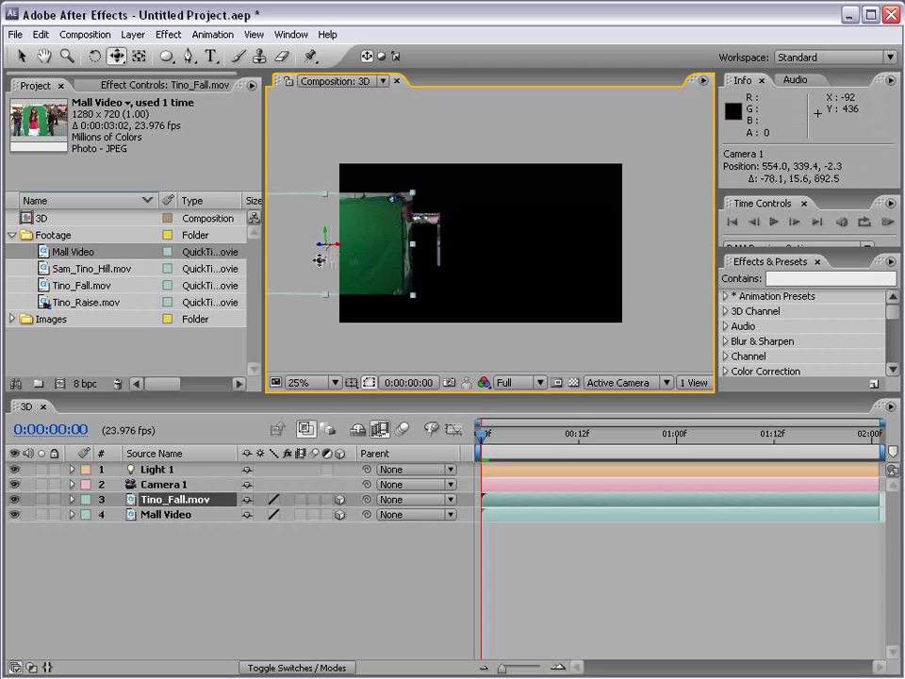
left_click_drag(319, 258, 486, 295)
key("c")
key("c")
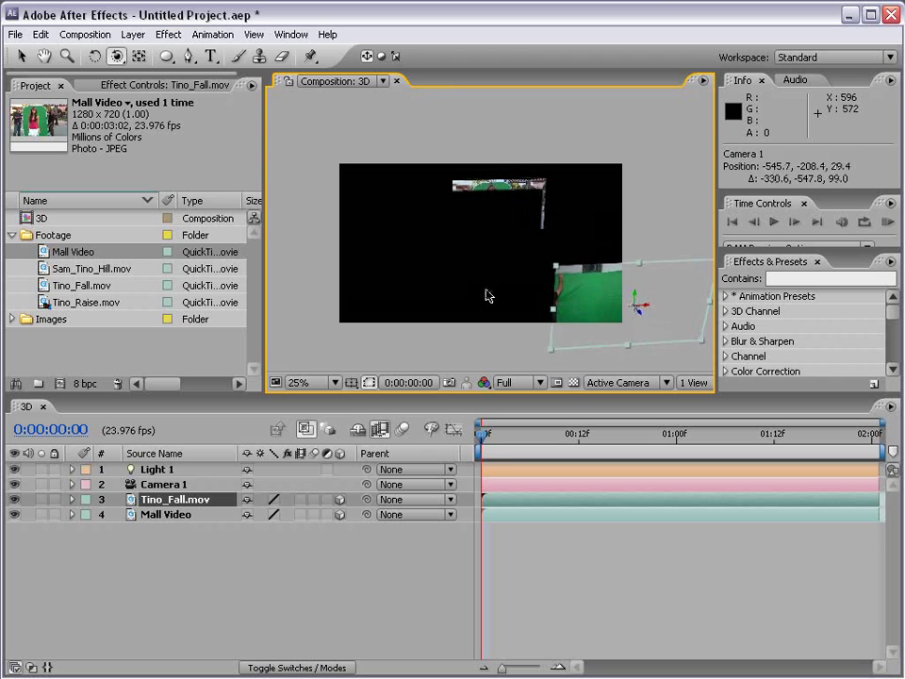
Push Tino_Fall back to Z 2049, then orbit Camera 1 to -1000.8, -609.0, 348.3
key("v")
left_click_drag(640, 315, 440, 189)
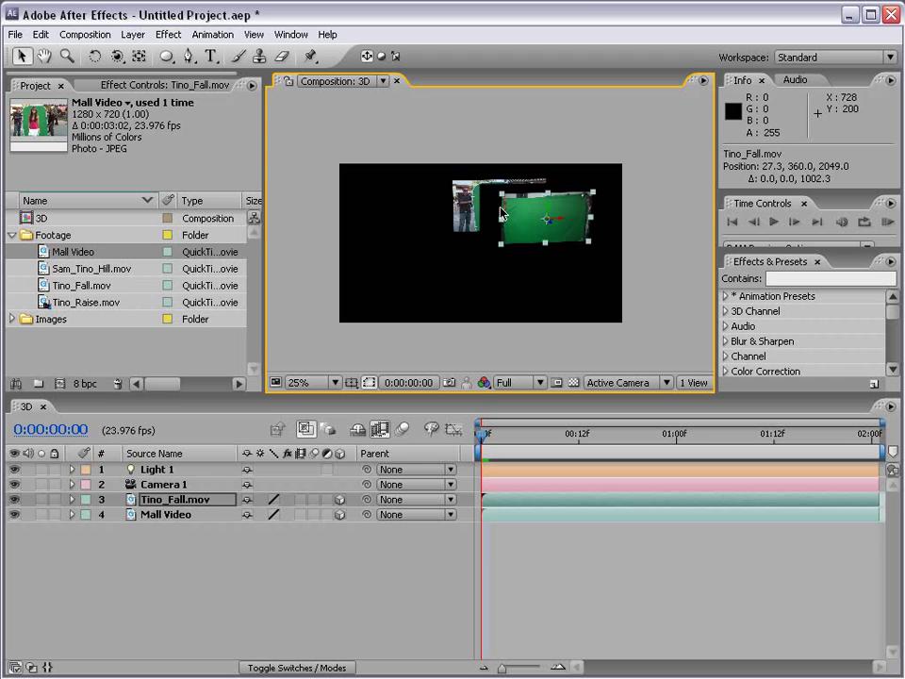
key("c")
left_click_drag(501, 208, 566, 309)
key("c")
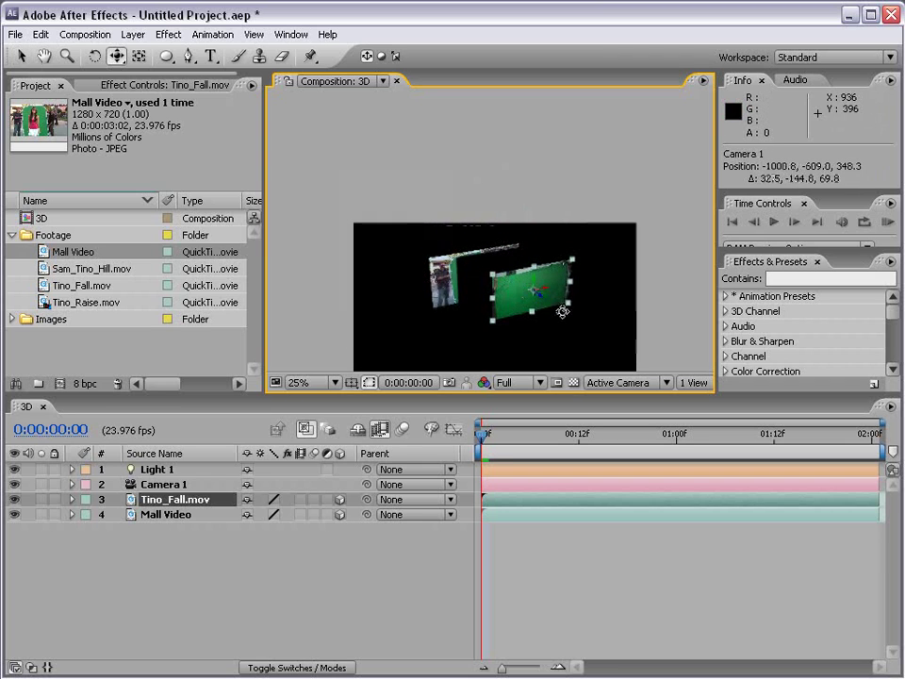
Open Light 1's Light Options and raise Shadow Diffusion to 44.0 pixels
key("v")
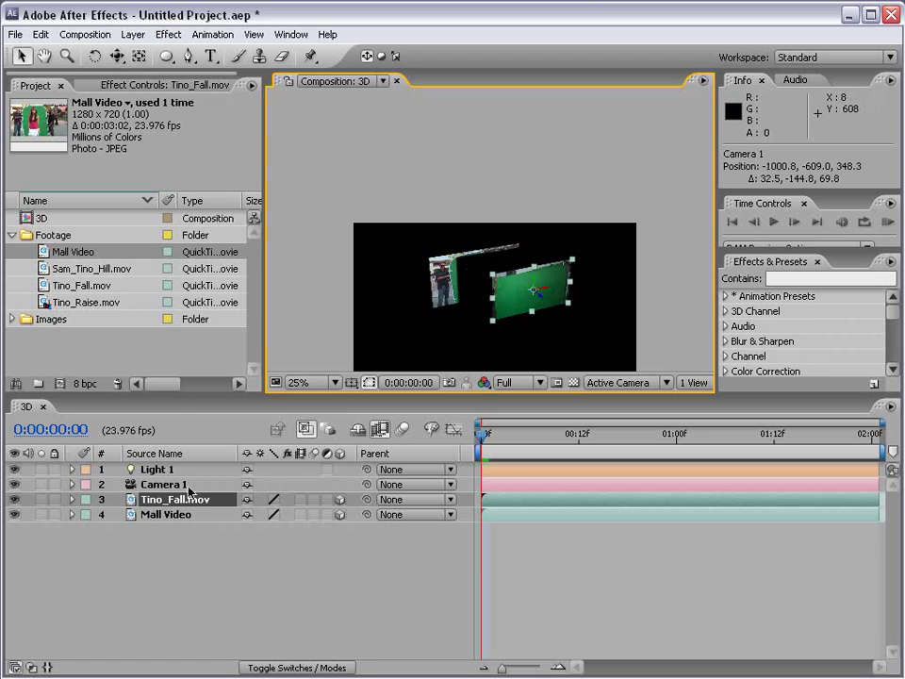
left_click(140, 470)
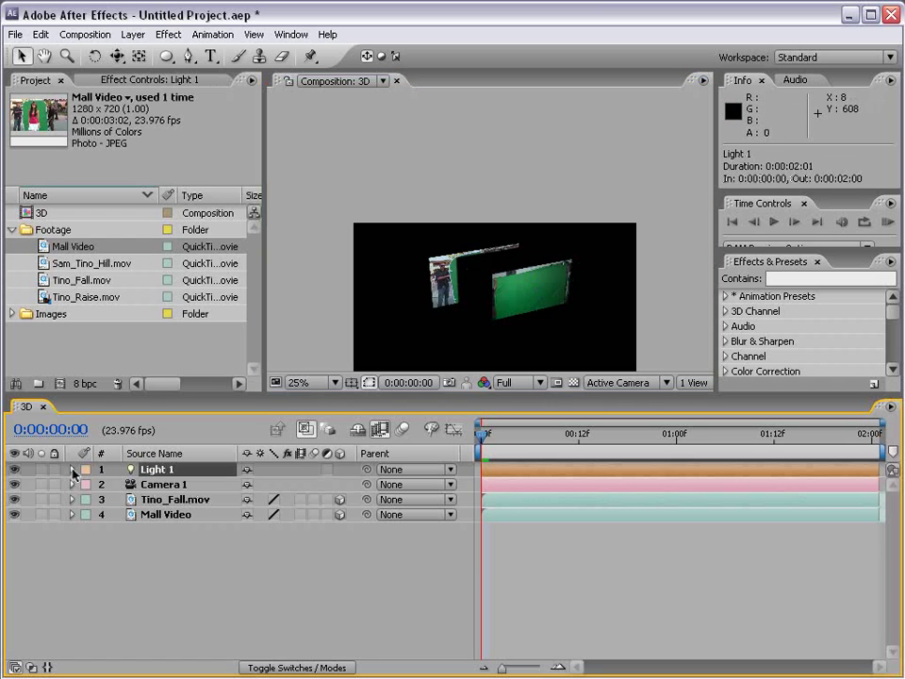
left_click(73, 470)
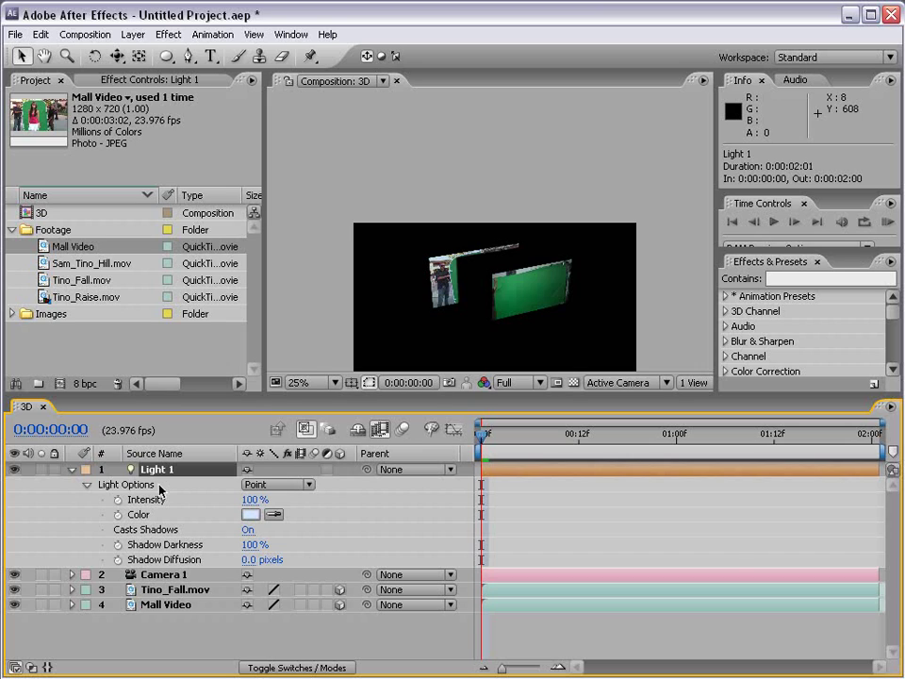
left_click(179, 558)
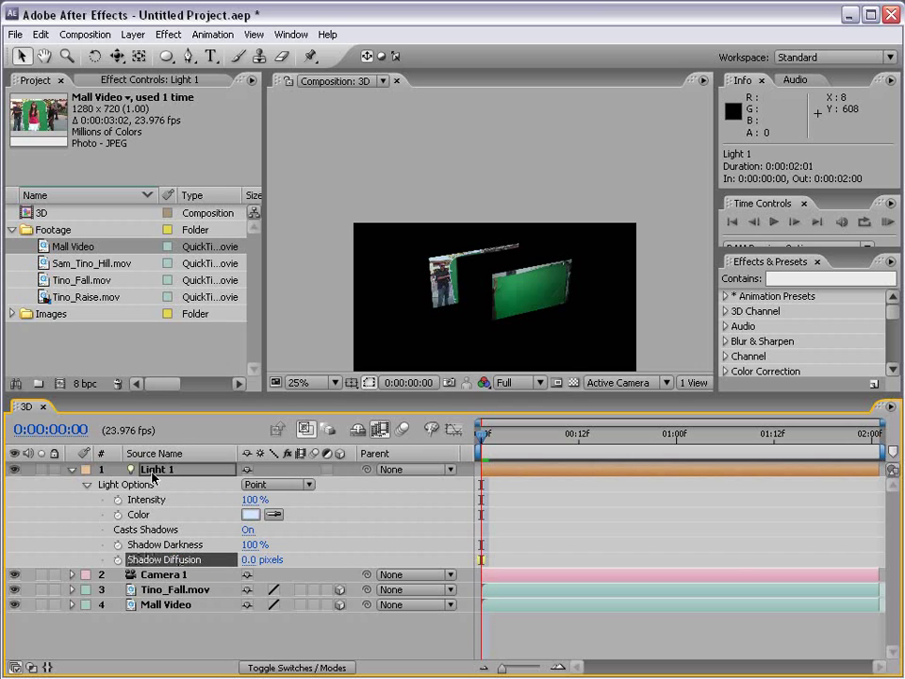
left_click_drag(255, 559, 279, 549)
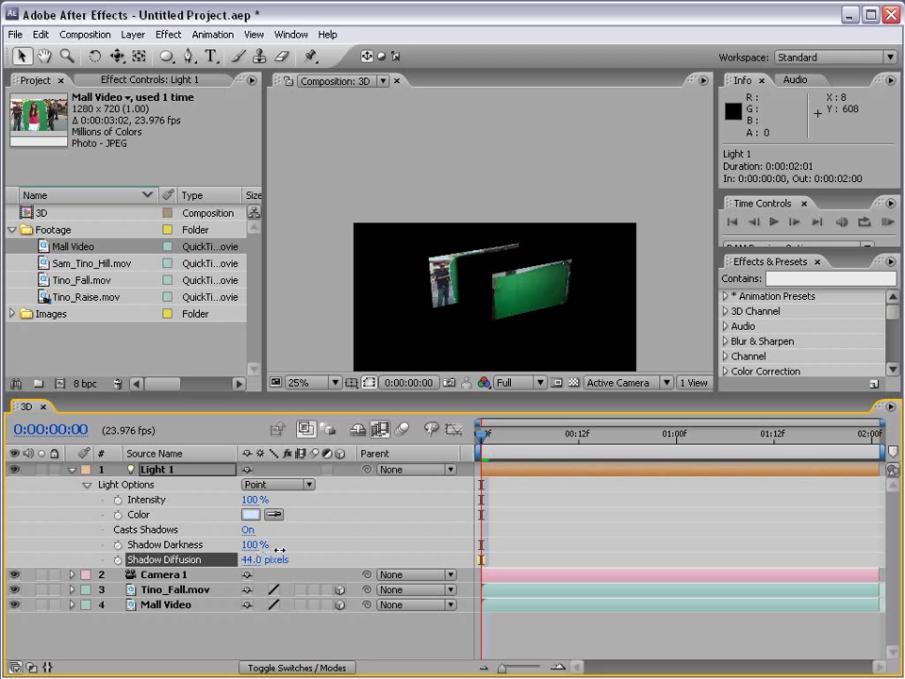
left_click(410, 534)
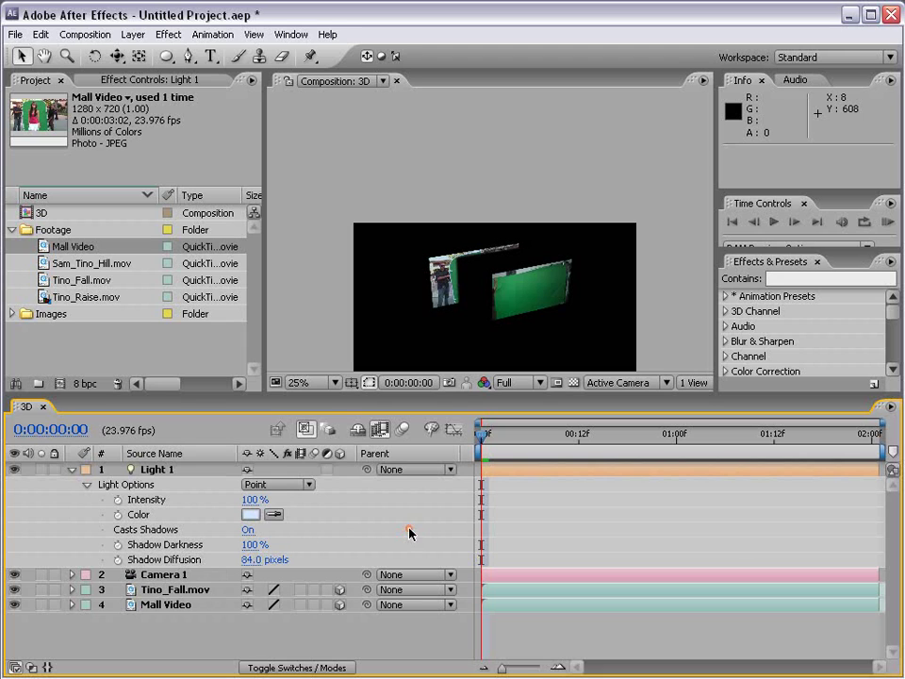
Raise Shadow Diffusion to 304.0 pixels and lower Shadow Darkness to 66%
scroll(430, 323, "up", 2)
key("h")
left_click_drag(429, 323, 452, 253)
key("v")
left_click_drag(268, 559, 308, 558)
left_click_drag(377, 557, 451, 557)
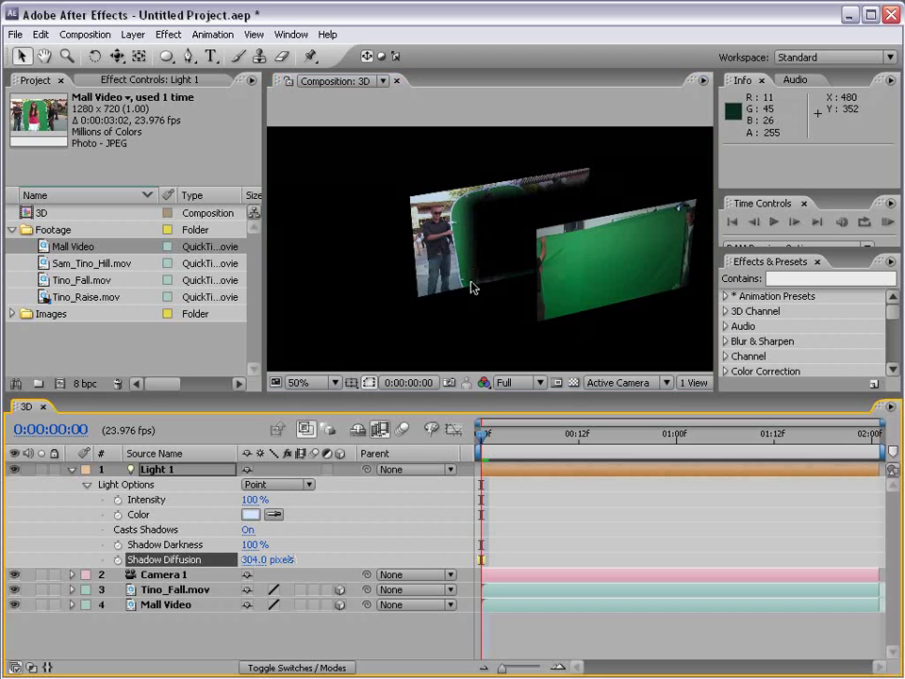
left_click_drag(255, 547, 223, 547)
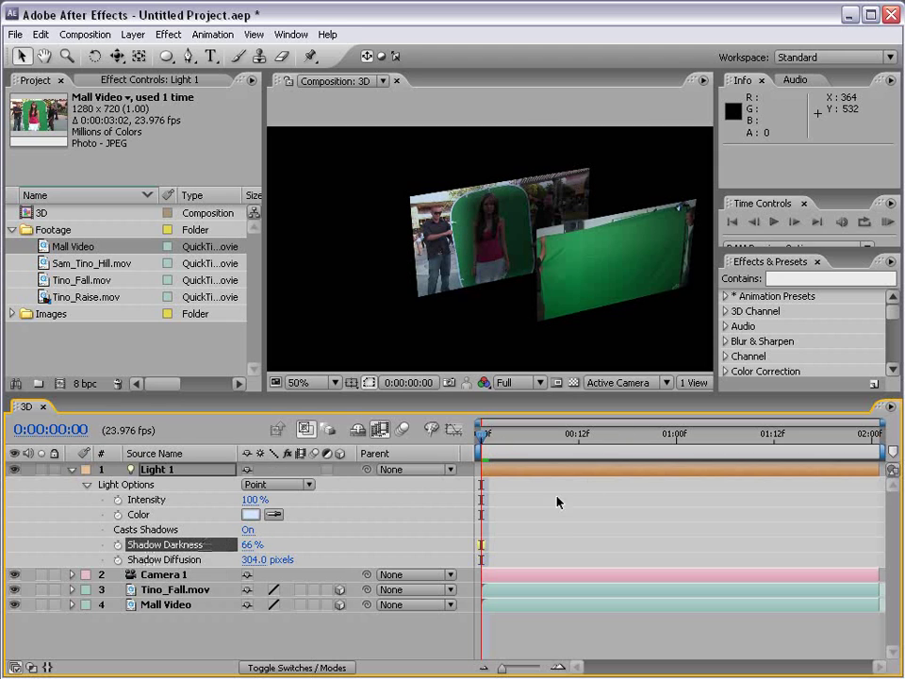
left_click(541, 206)
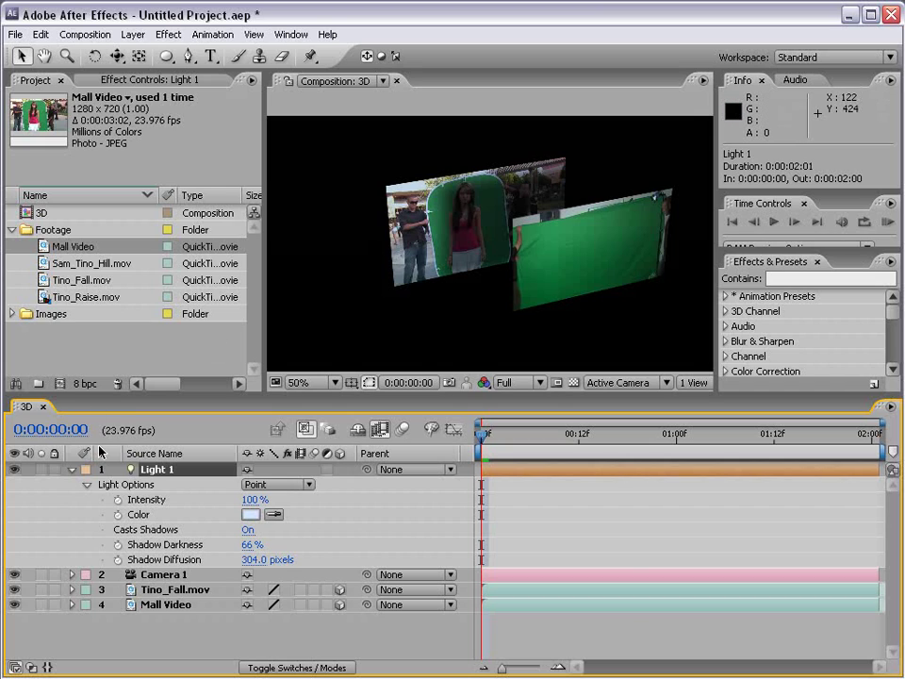
Delete Light 1 and reset Camera 1's transform to 640, 360, -1777.8
left_click(69, 470)
key("Delete")
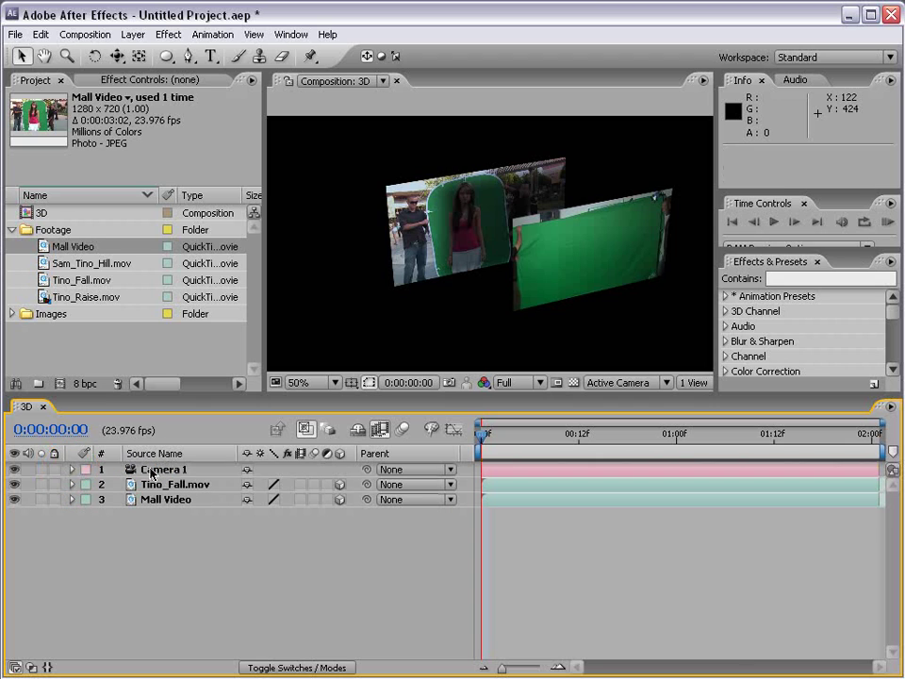
left_click(151, 470)
left_click(72, 469)
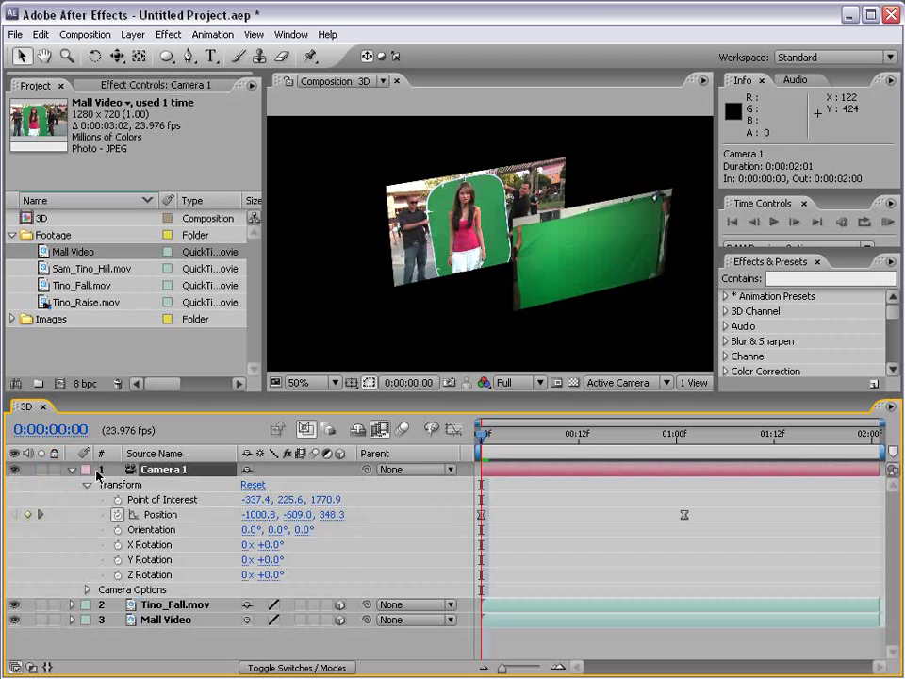
left_click(252, 486)
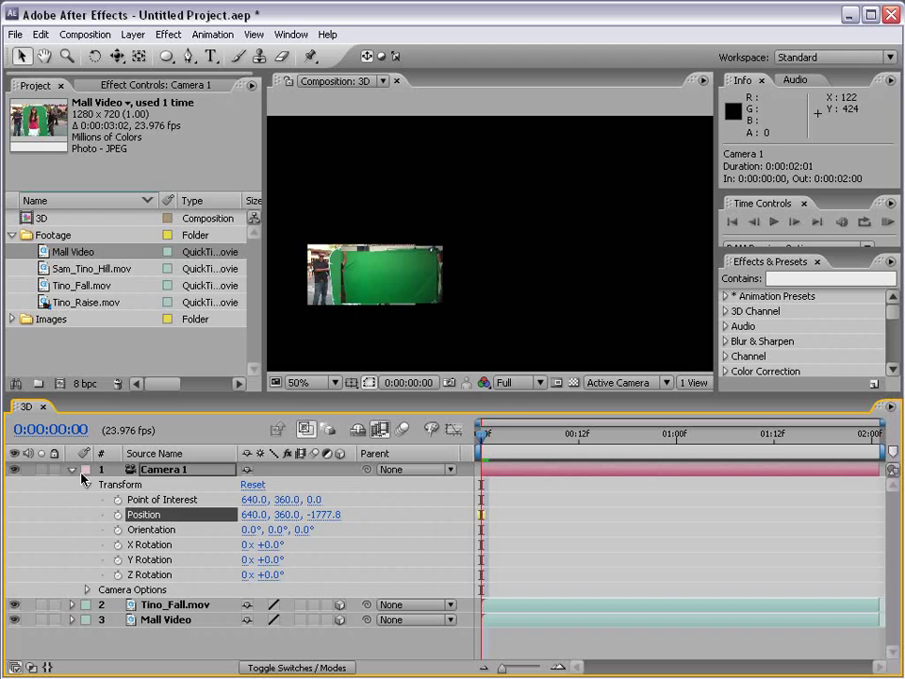
left_click(72, 470)
Reset Tino_Fall.mov's transform so it fills the frame, then expand and collapse Mall Video
left_click(72, 484)
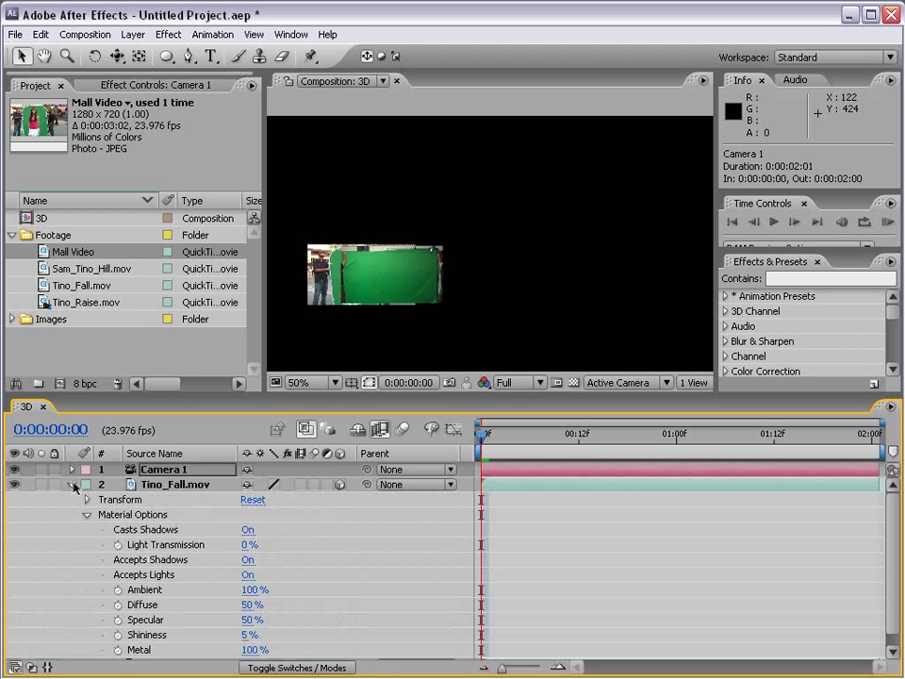
left_click(251, 499)
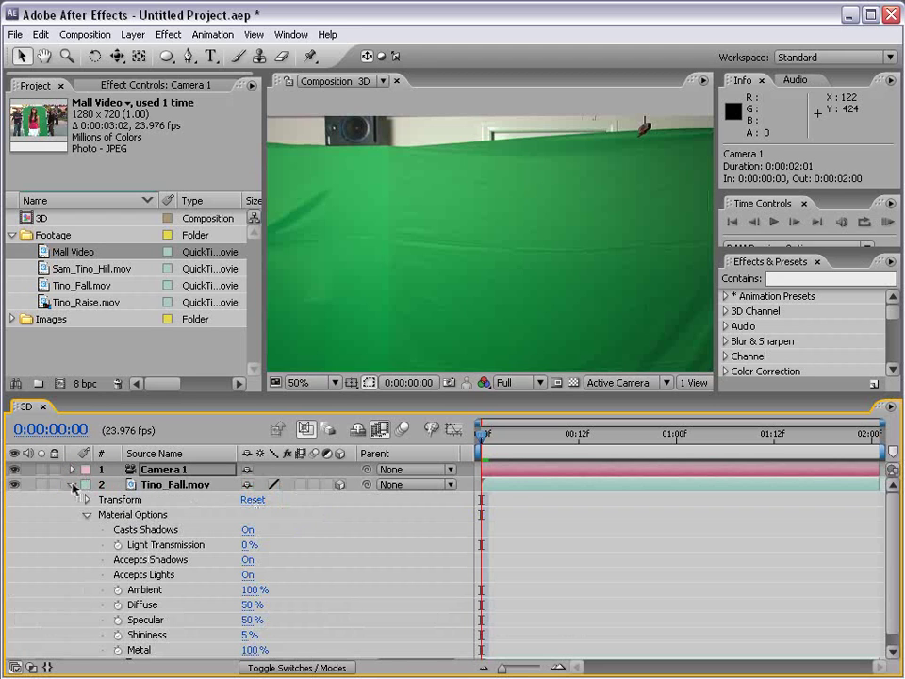
left_click(72, 485)
left_click(73, 499)
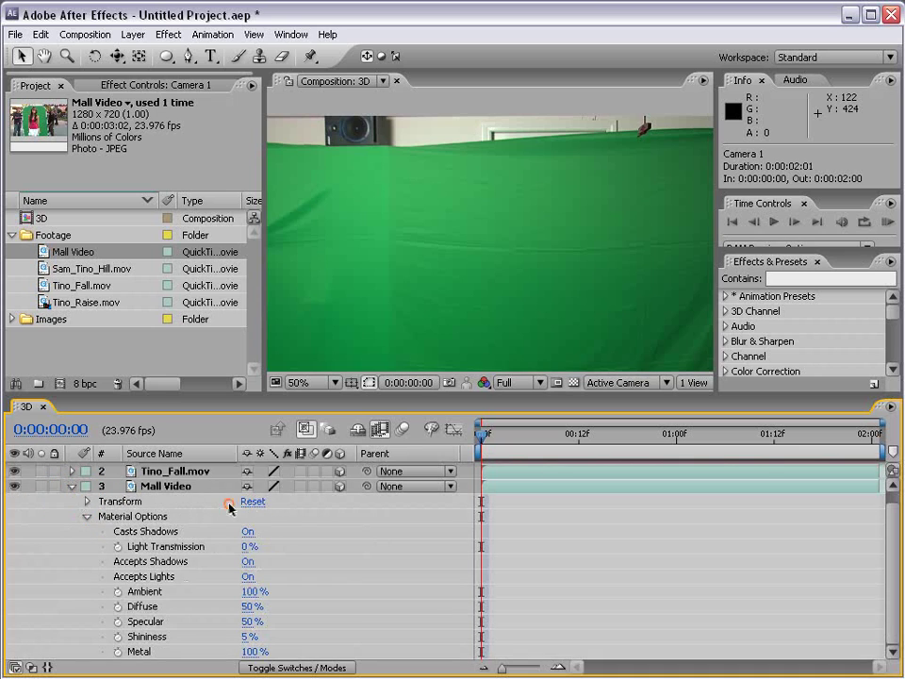
left_click(71, 485)
scroll(436, 272, "down", 1)
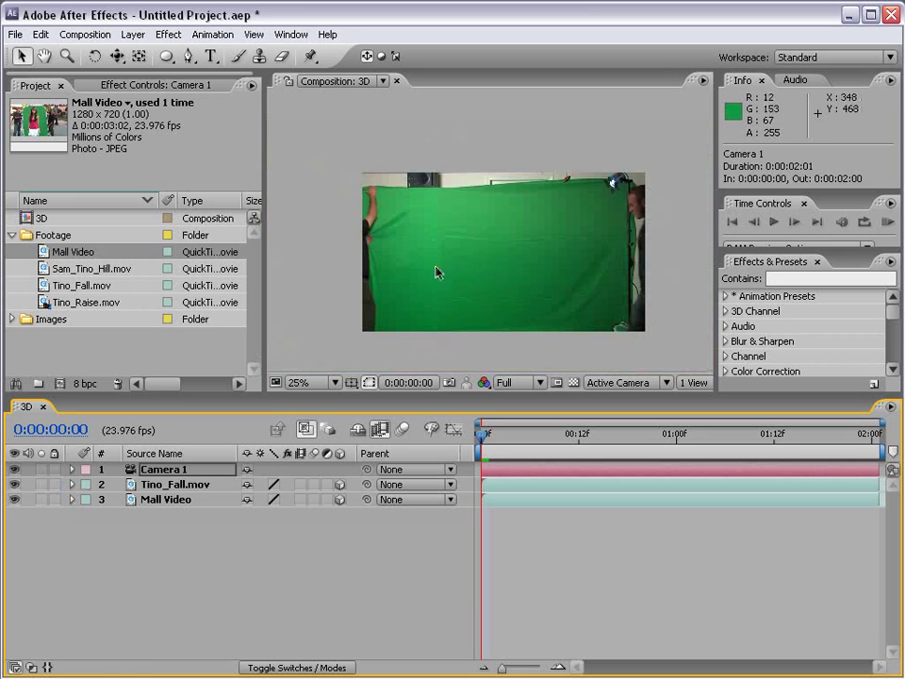
Scale Tino_Fall.mov down to 44% and Mall Video down to 40%
left_click(459, 265)
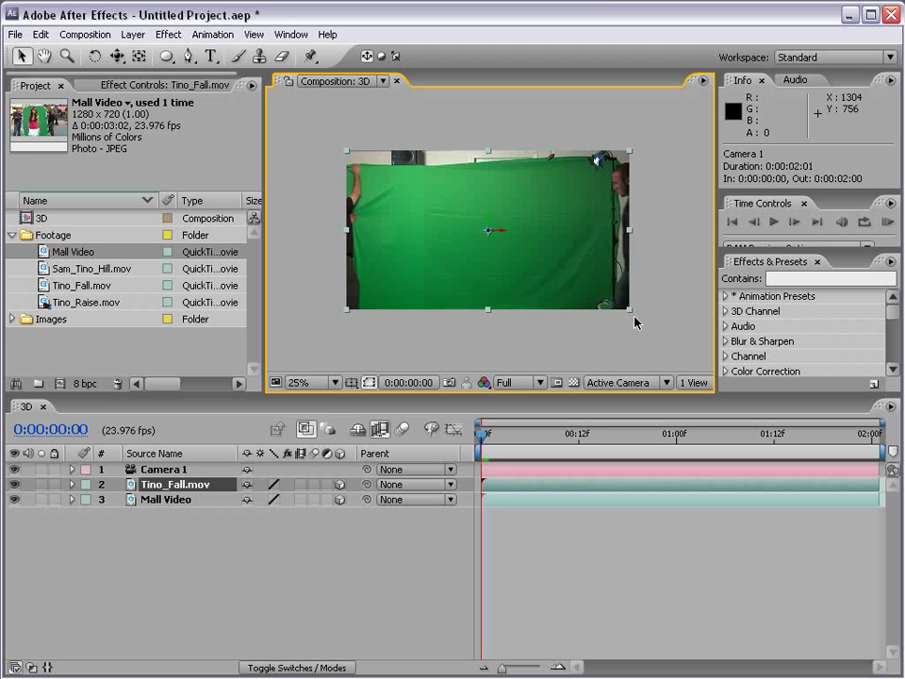
left_click_drag(624, 314, 550, 265)
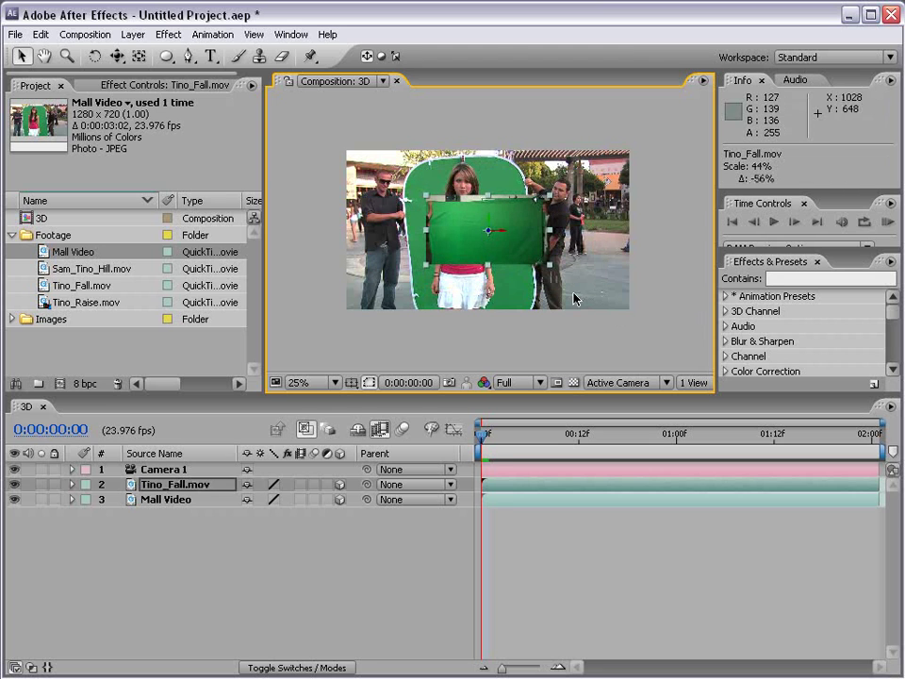
left_click(575, 292)
left_click_drag(632, 317, 549, 264)
Place Mall Video to the right and Tino_Fall.mov to the left, side by side
key("period")
left_click_drag(488, 237, 613, 233)
left_click(421, 250)
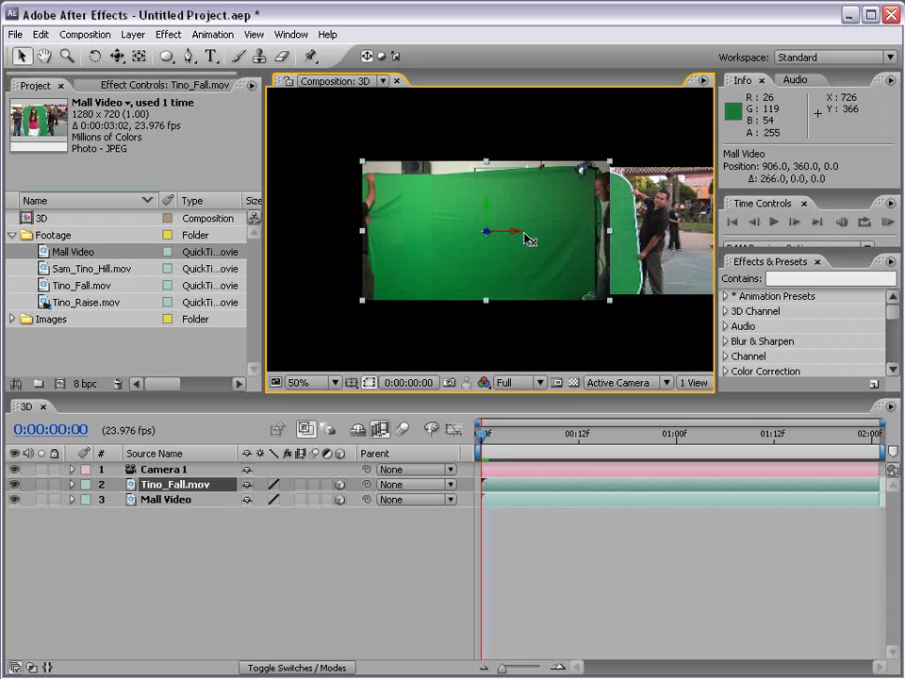
left_click_drag(510, 236, 208, 275)
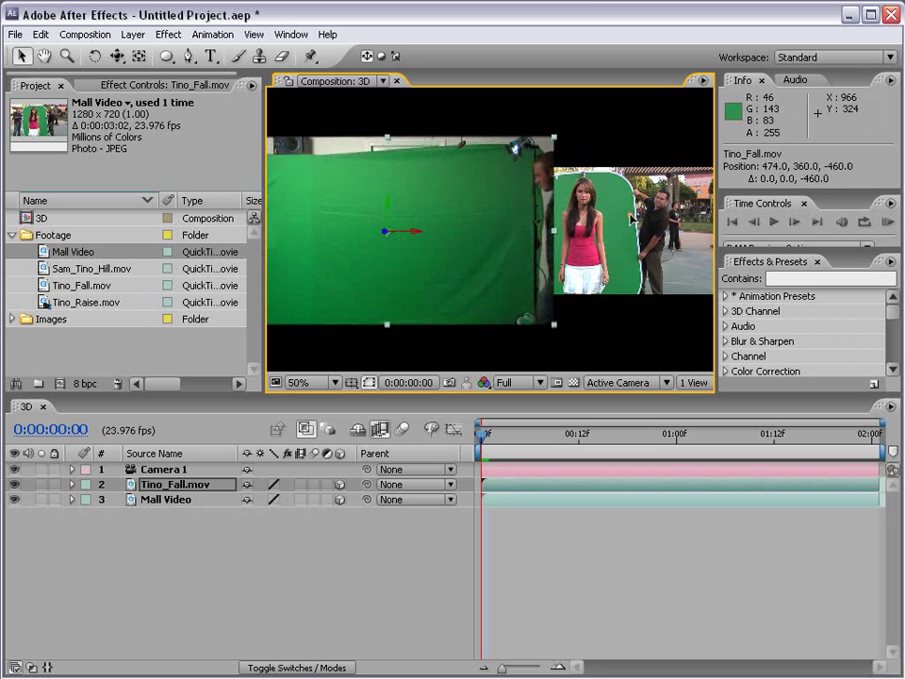
Push Mall Video back in depth to 906, 360, 564
left_click(607, 236)
left_click_drag(601, 232, 557, 610)
left_click(557, 610)
key("h")
left_click_drag(463, 278, 515, 280)
key("v")
key("comma")
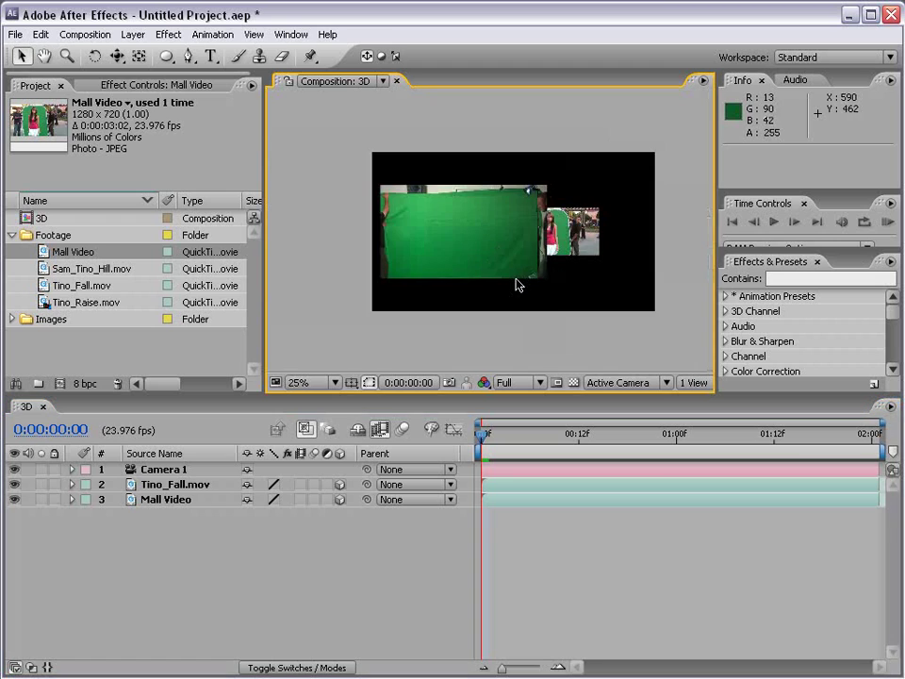
Expand Camera 1's properties to reveal its Camera Options
key("period")
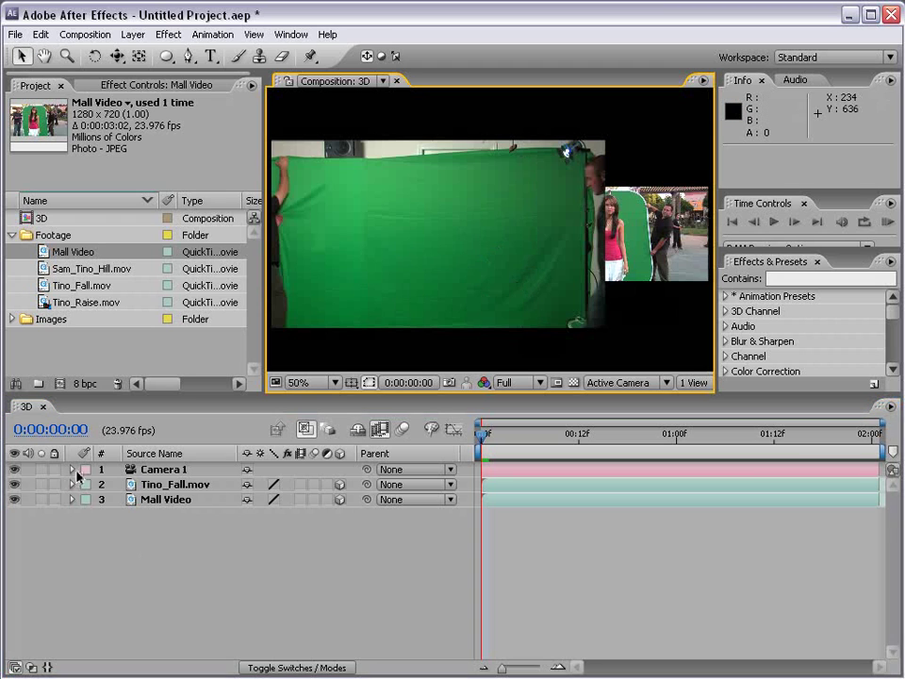
left_click(111, 470)
left_click(71, 469)
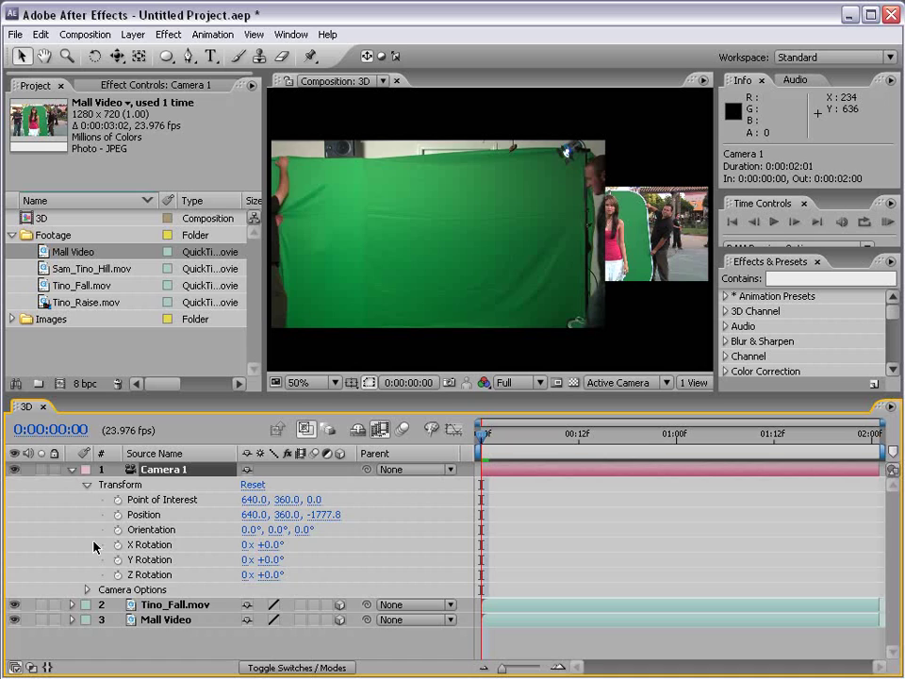
left_click(86, 484)
left_click(86, 500)
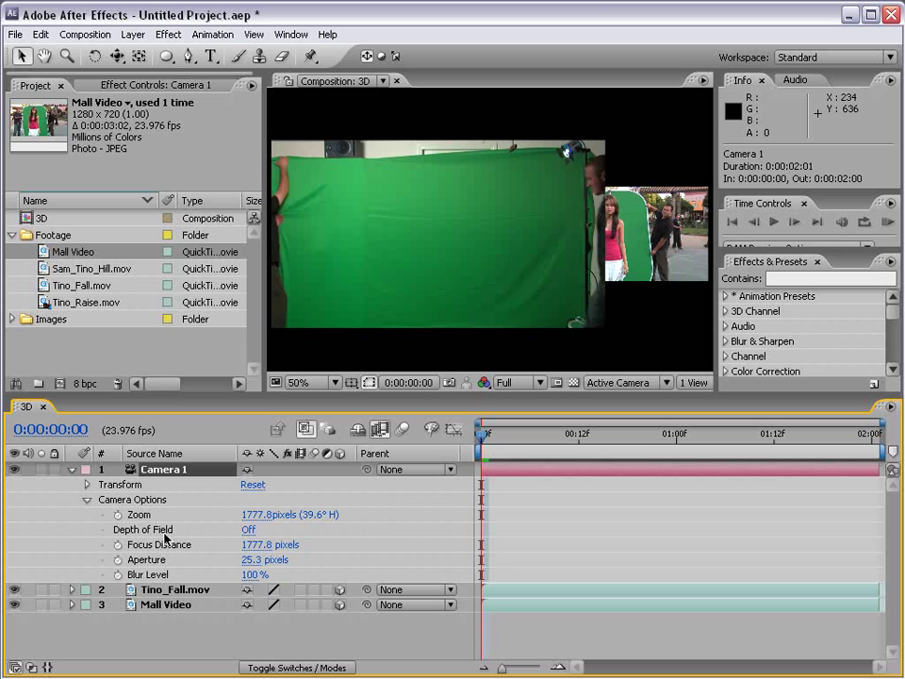
Turn on Depth of Field and raise Camera 1's aperture to 801.3 pixels
left_click(251, 529)
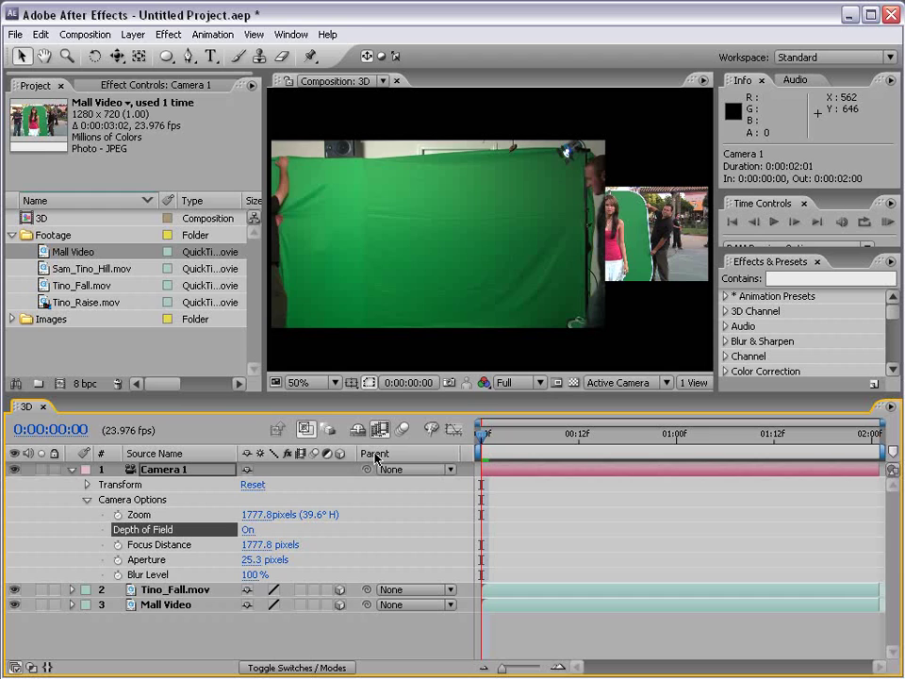
mouse_move(248, 562)
left_mouse_down()
mouse_move(443, 559)
mouse_move(767, 533)
left_mouse_up()
left_click(307, 557)
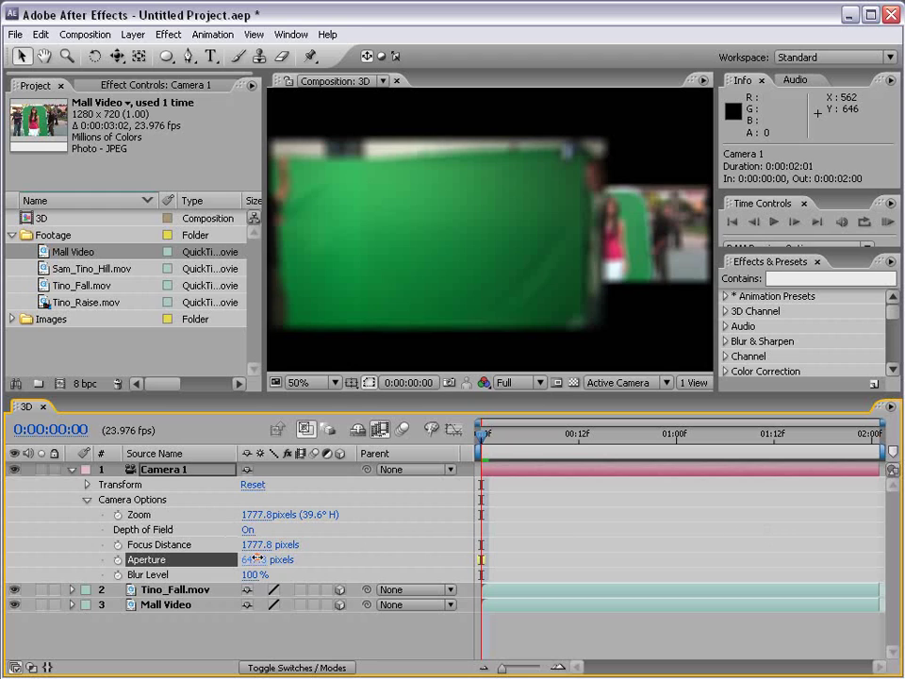
left_click_drag(256, 559, 396, 558)
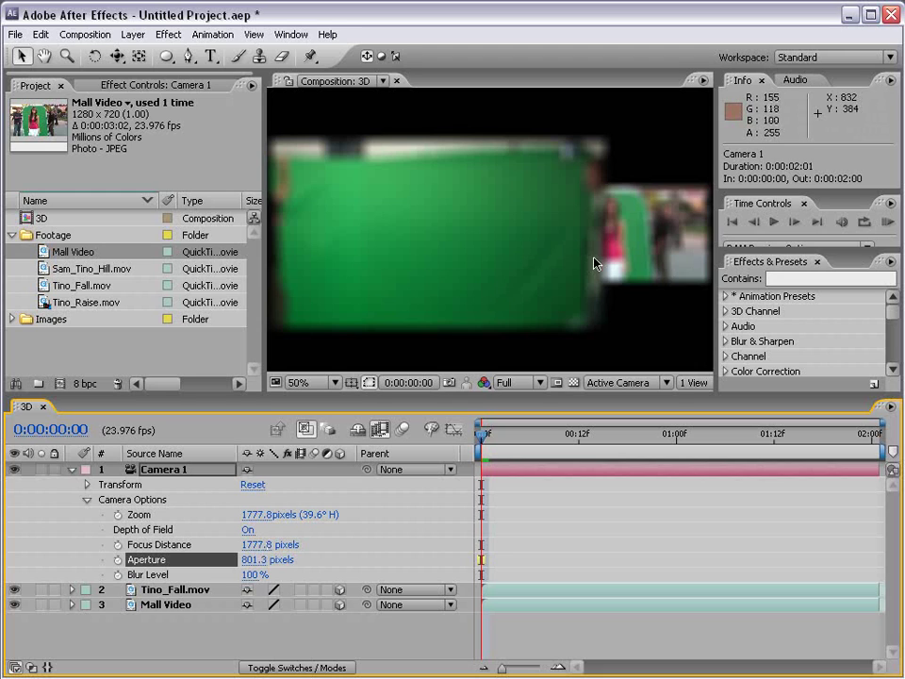
Keyframe the focus distance, refocusing at 0:00:01:00 to 2328.8 pixels
left_click_drag(258, 544, 891, 534)
left_click_drag(809, 537, 457, 545)
left_click(563, 435)
left_click_drag(567, 440, 677, 435)
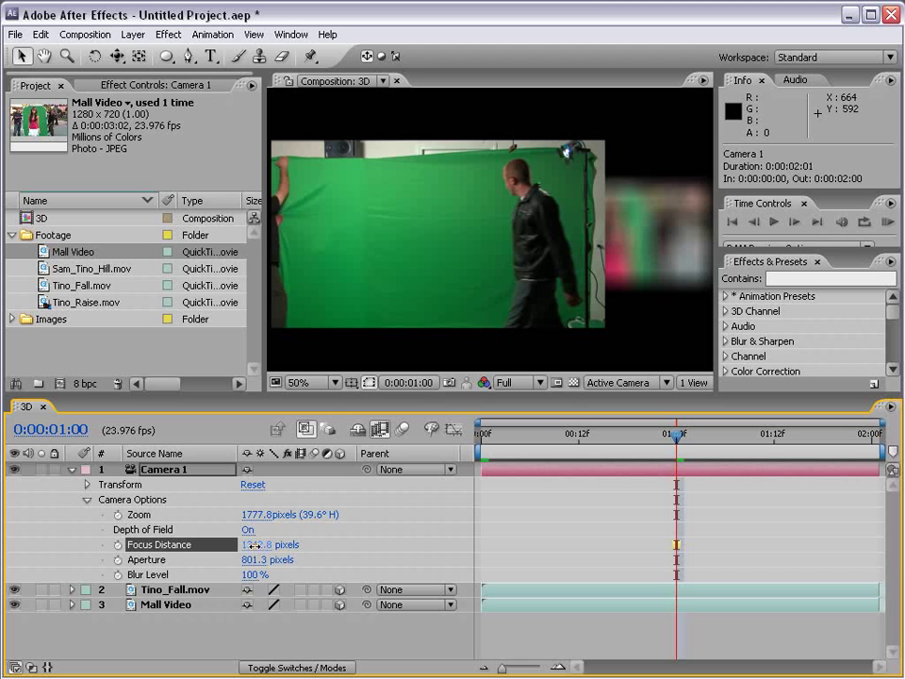
left_click_drag(252, 545, 168, 531)
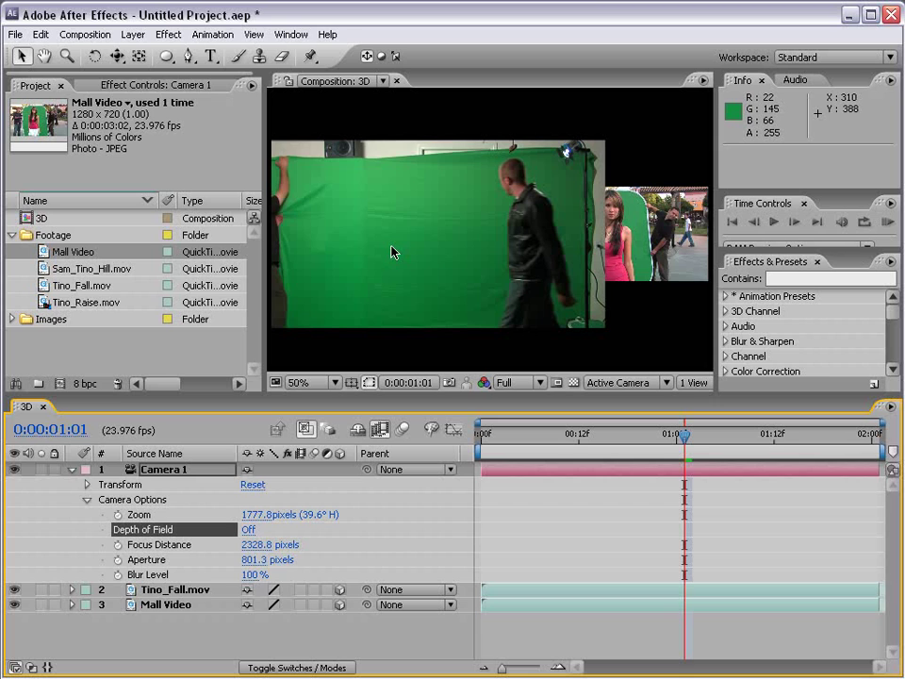
Create a new black solid layer, Black Solid 1, with default settings
left_click(138, 35)
mouse_move(147, 54)
left_click(391, 68)
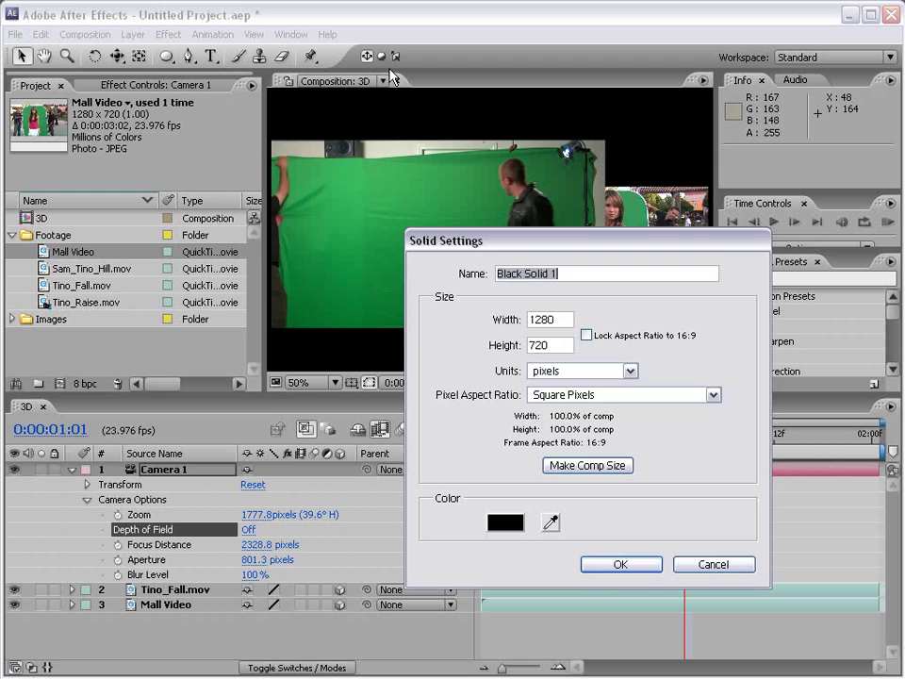
left_click(619, 563)
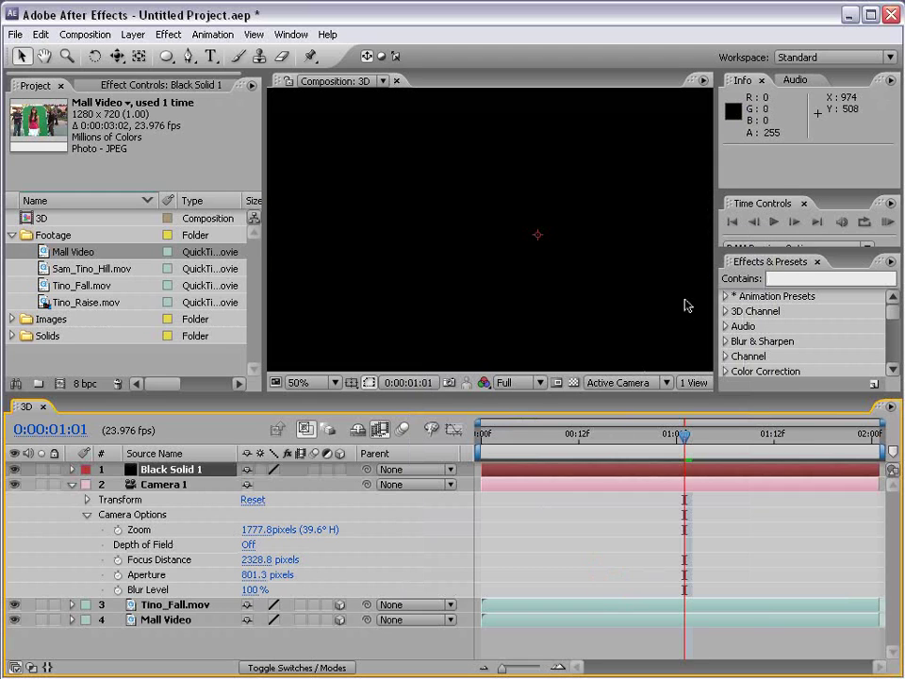
Search the effects for 'part' and apply CC Particle World to Black Solid 1
left_click(796, 278)
type("particl")
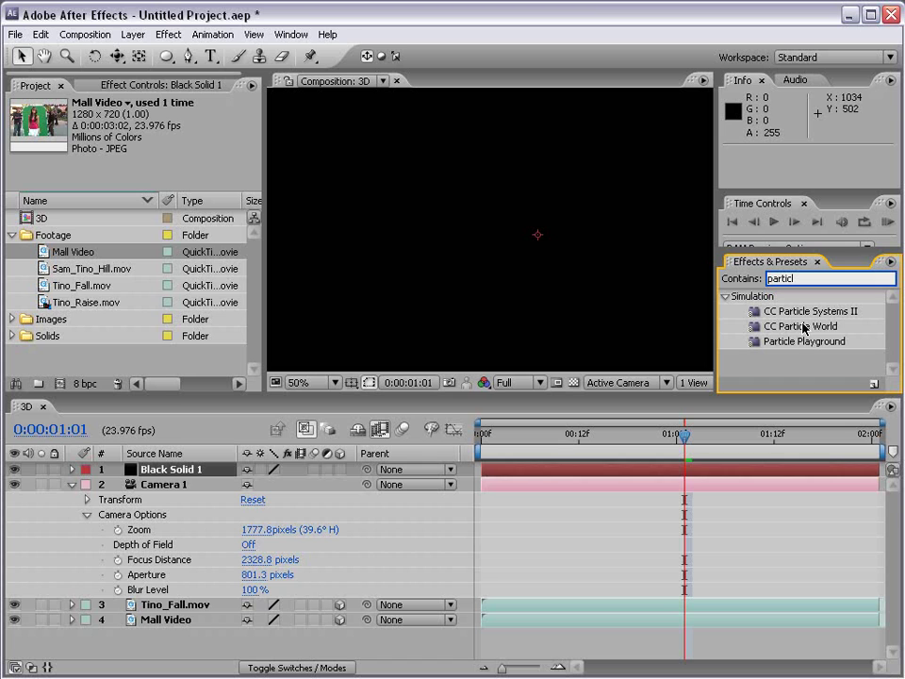
left_click_drag(804, 327, 175, 471)
scroll(547, 282, "down", 1)
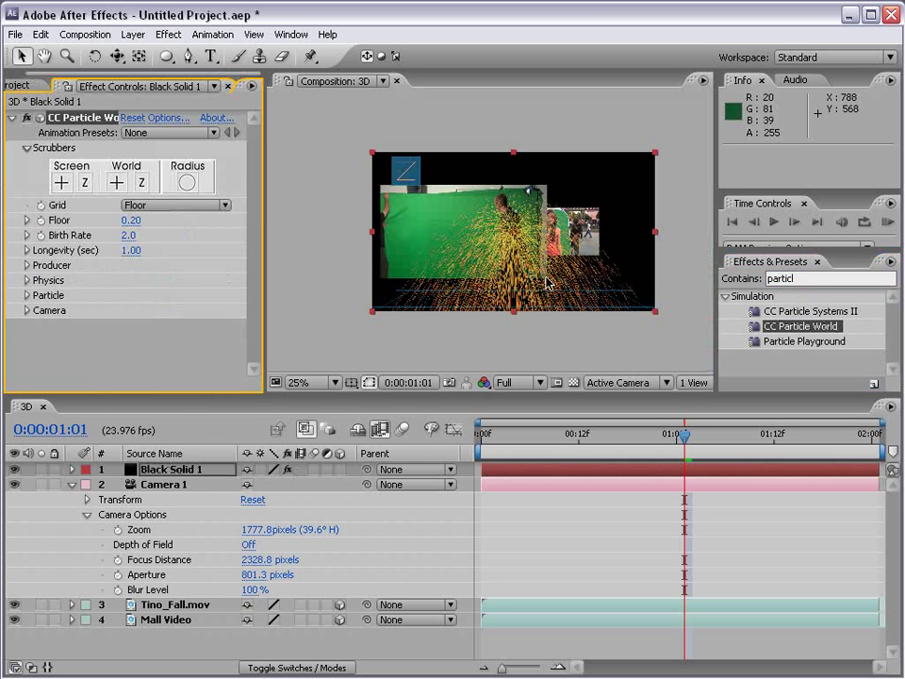
scroll(547, 283, "up", 1)
left_click_drag(561, 335, 477, 236)
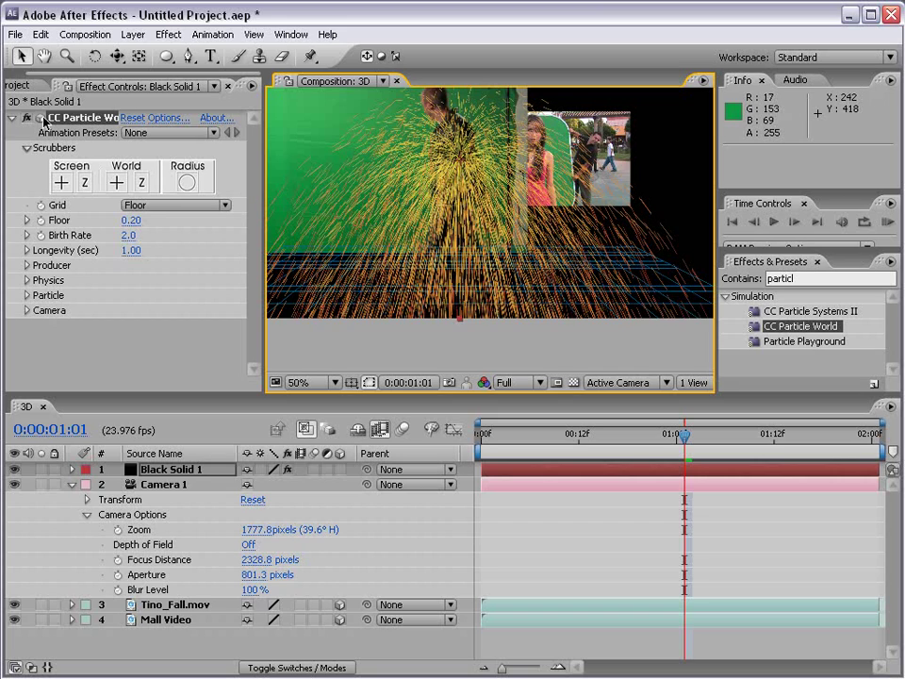
Collapse Camera 1's properties and select Black Solid 1
left_click(166, 486)
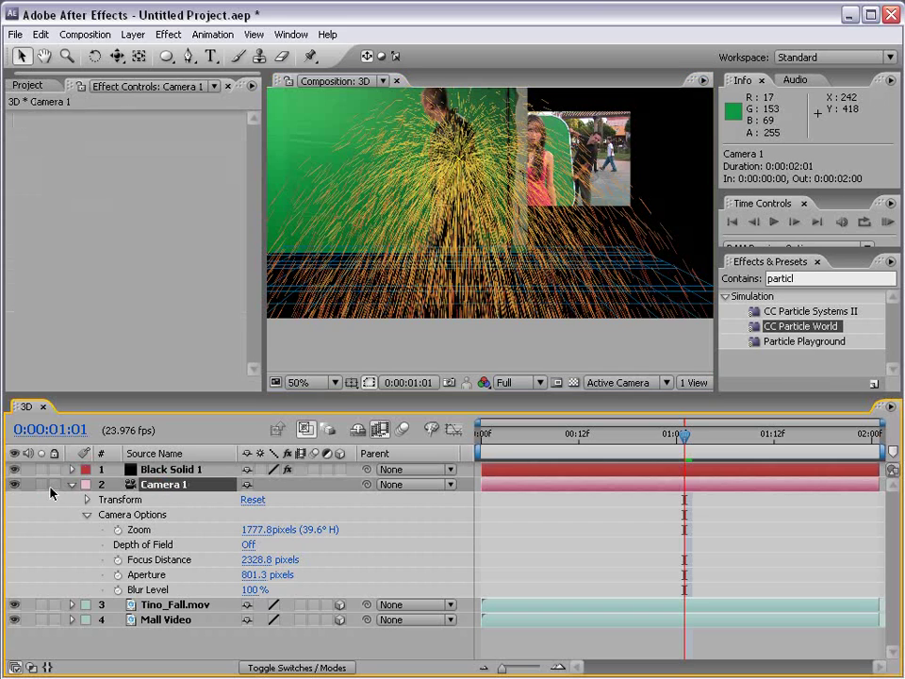
left_click(71, 484)
left_click(152, 469)
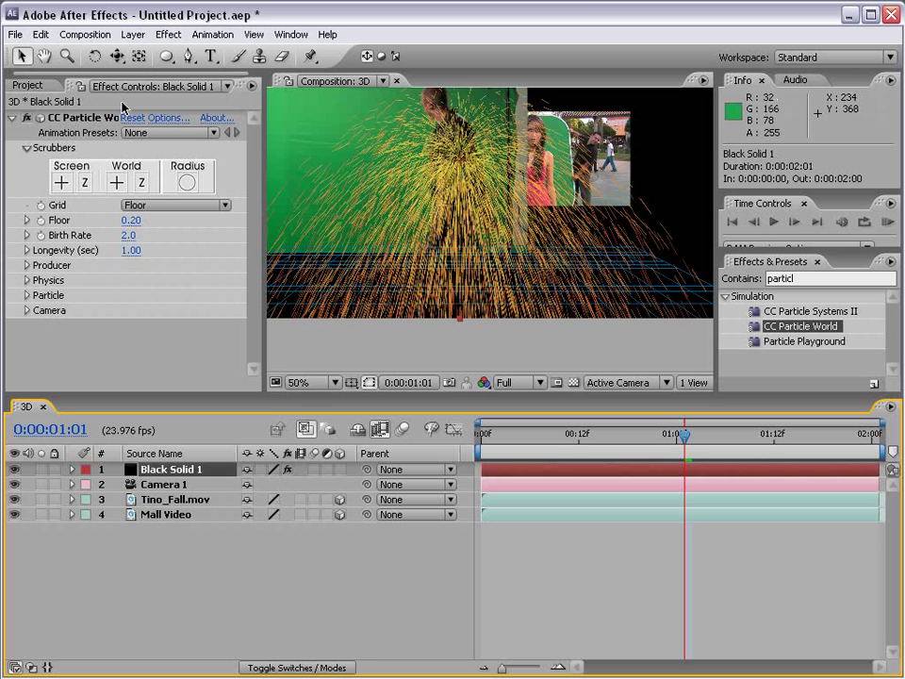
Orbit Camera 1 until it faces Mall Video with the particle fountain in front
left_click_drag(117, 56, 213, 58)
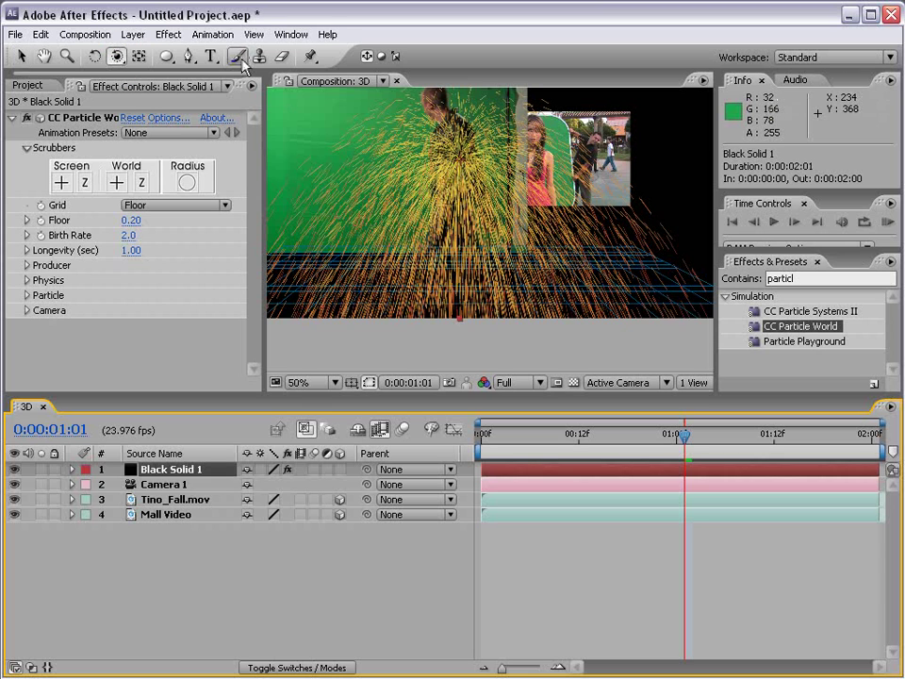
left_click_drag(464, 136, 467, 188)
left_click_drag(600, 173, 312, 187)
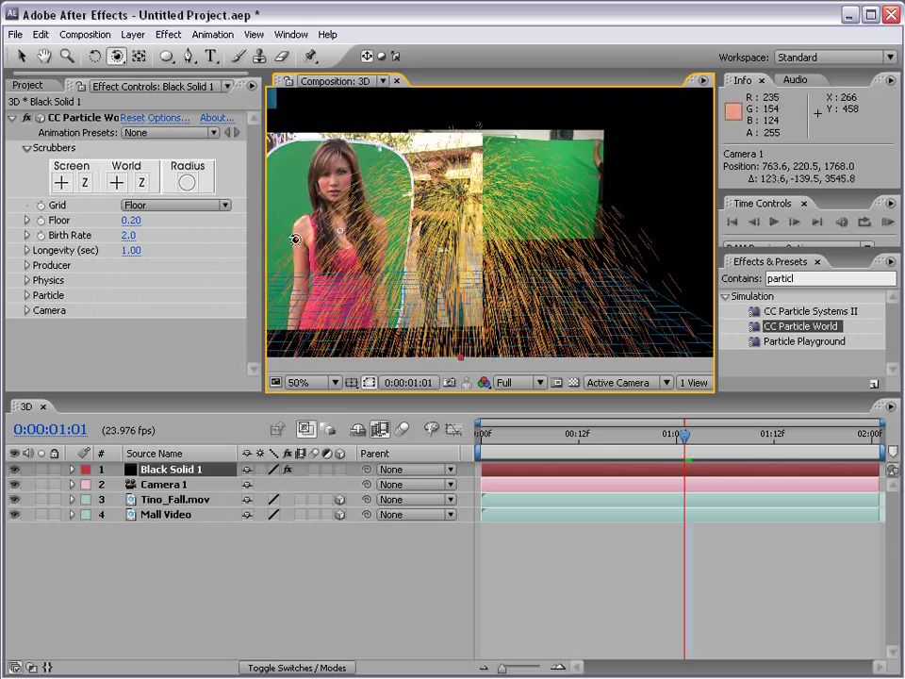
left_click_drag(259, 226, 618, 223)
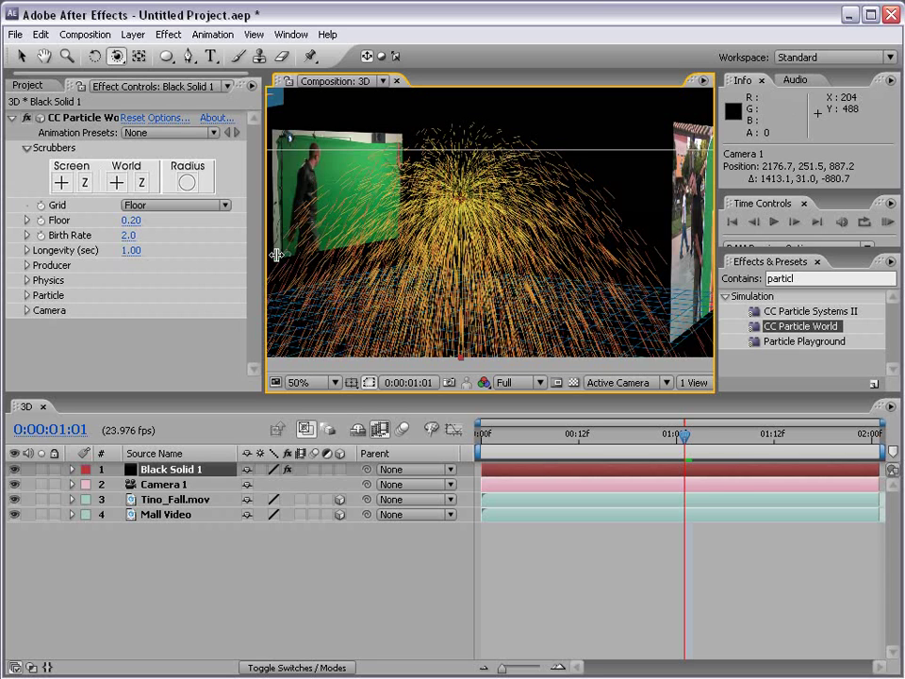
left_click_drag(601, 262, 541, 264)
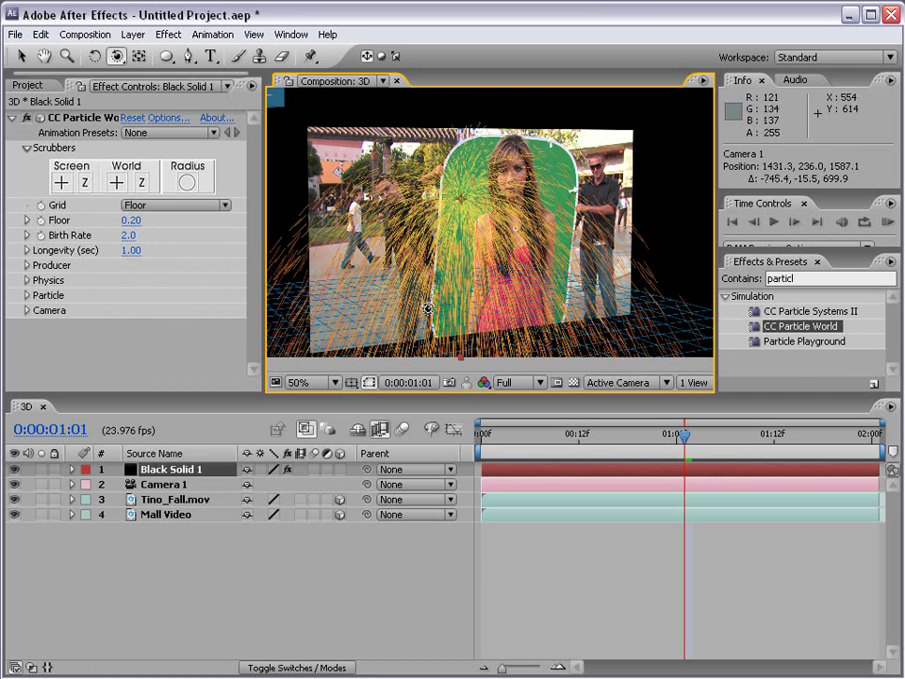
Move Mall Video to the top of the stack and orbit the camera to view the particles from another side
left_click_drag(154, 518, 155, 466)
left_click_drag(357, 252, 405, 266)
key("comma")
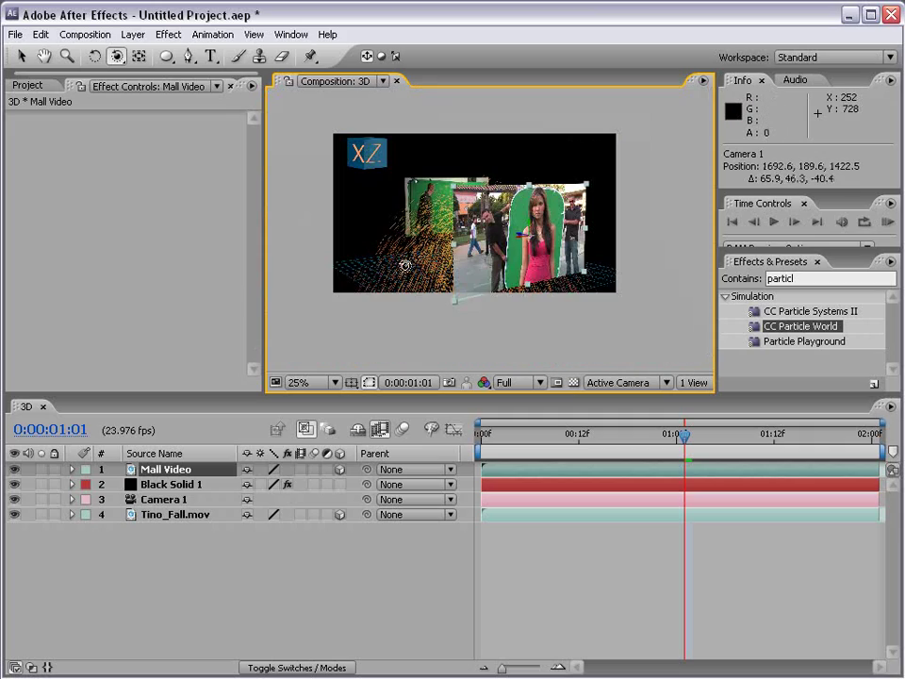
scroll(519, 269, "up", 2)
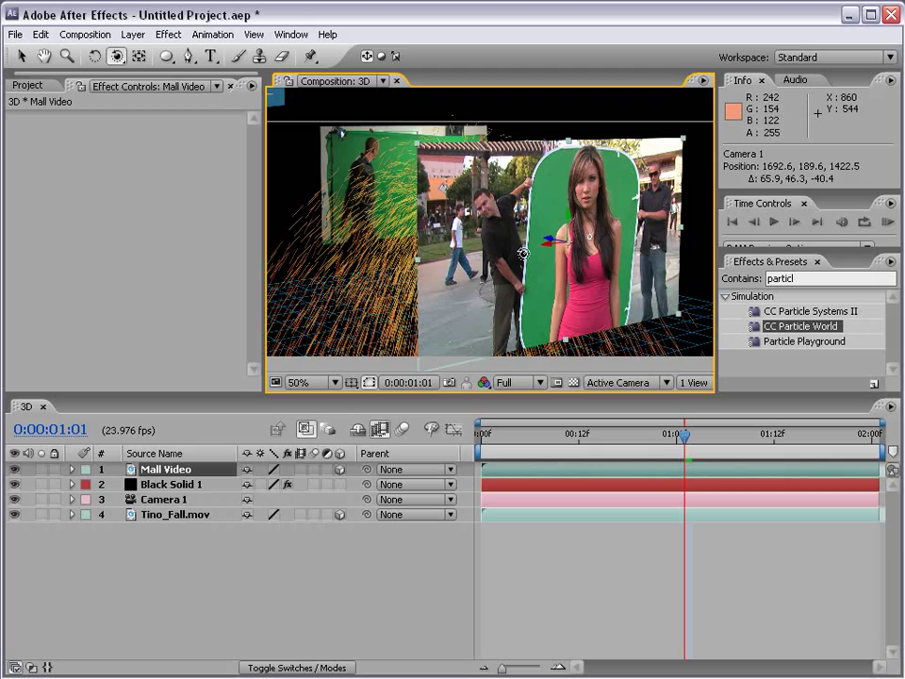
left_click_drag(524, 253, 338, 203)
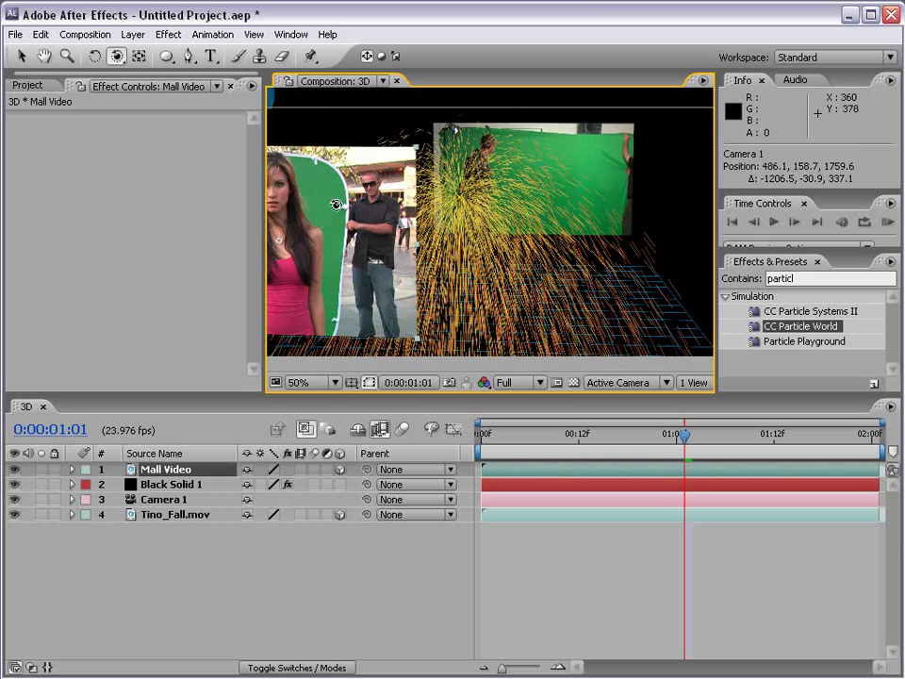